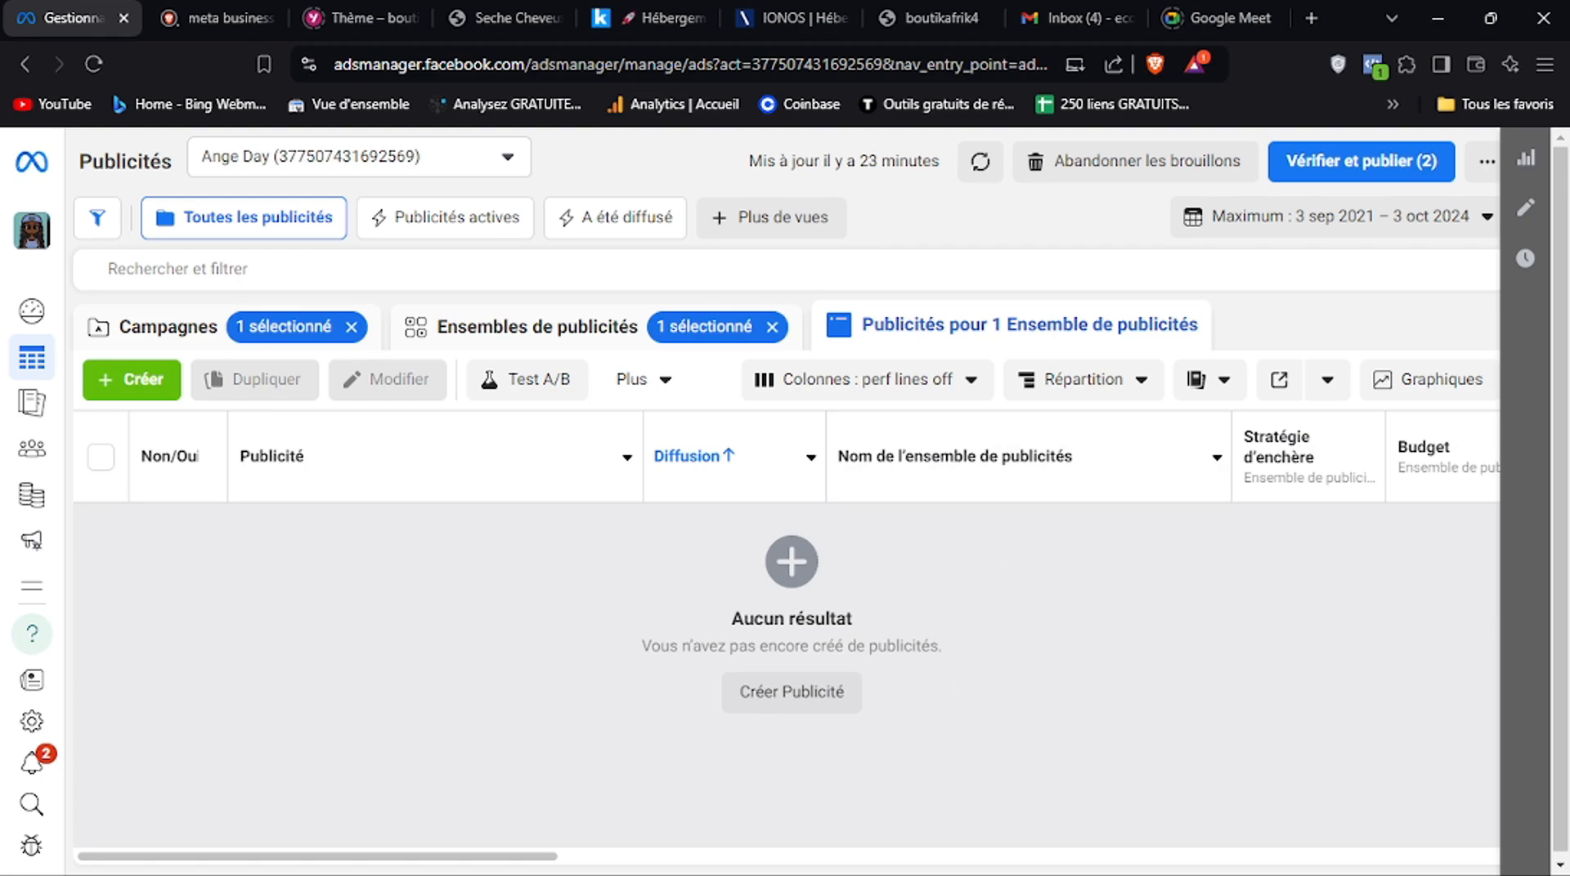
mouse_move(905, 831)
click(214, 18)
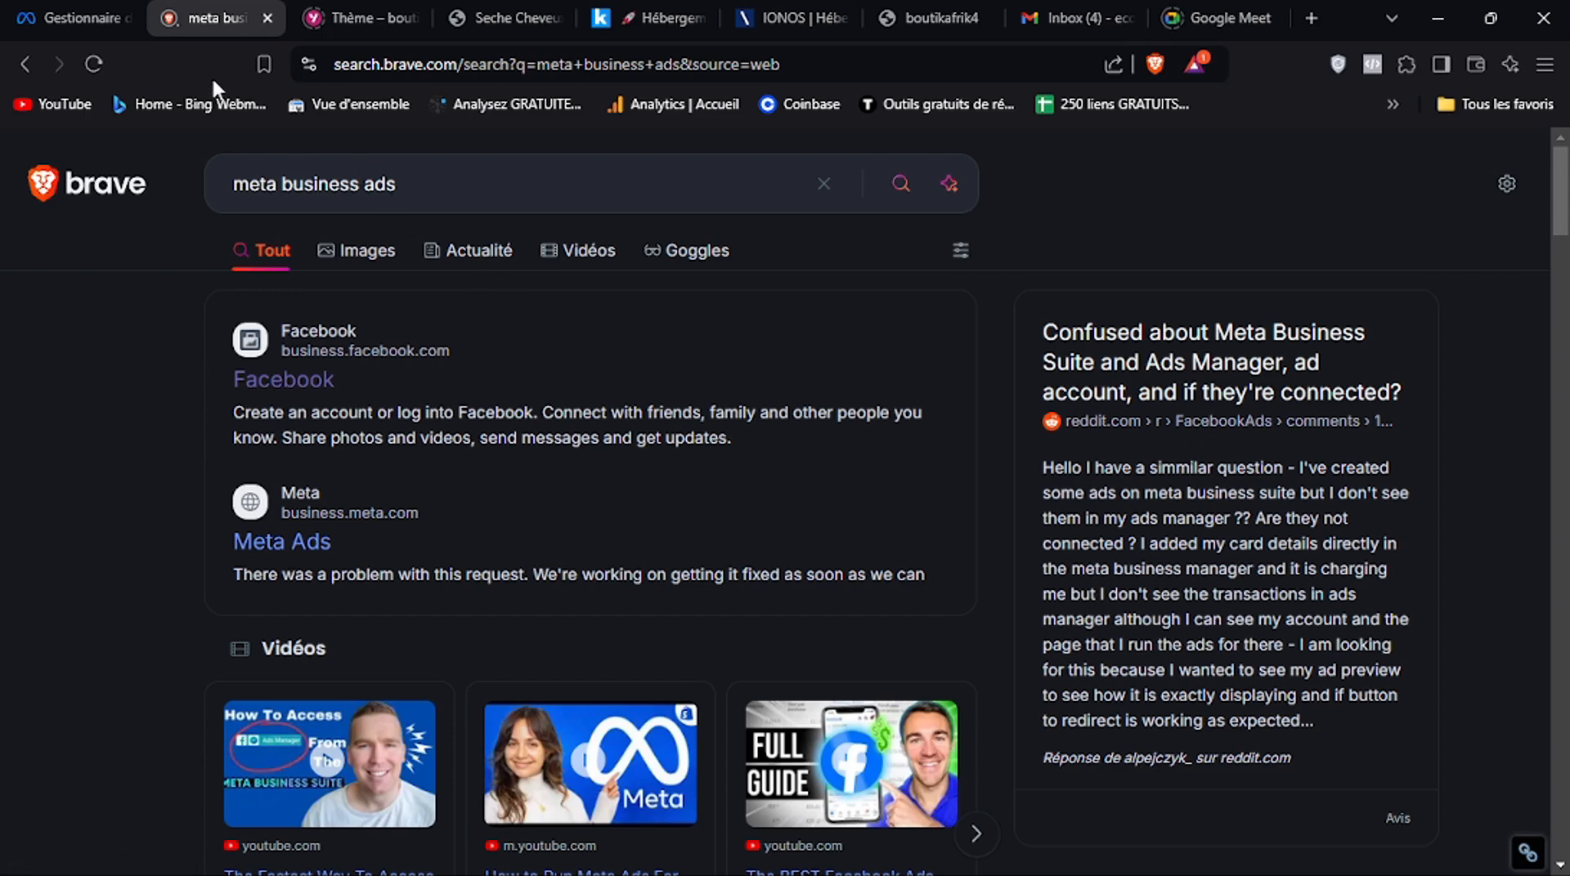
click(92, 11)
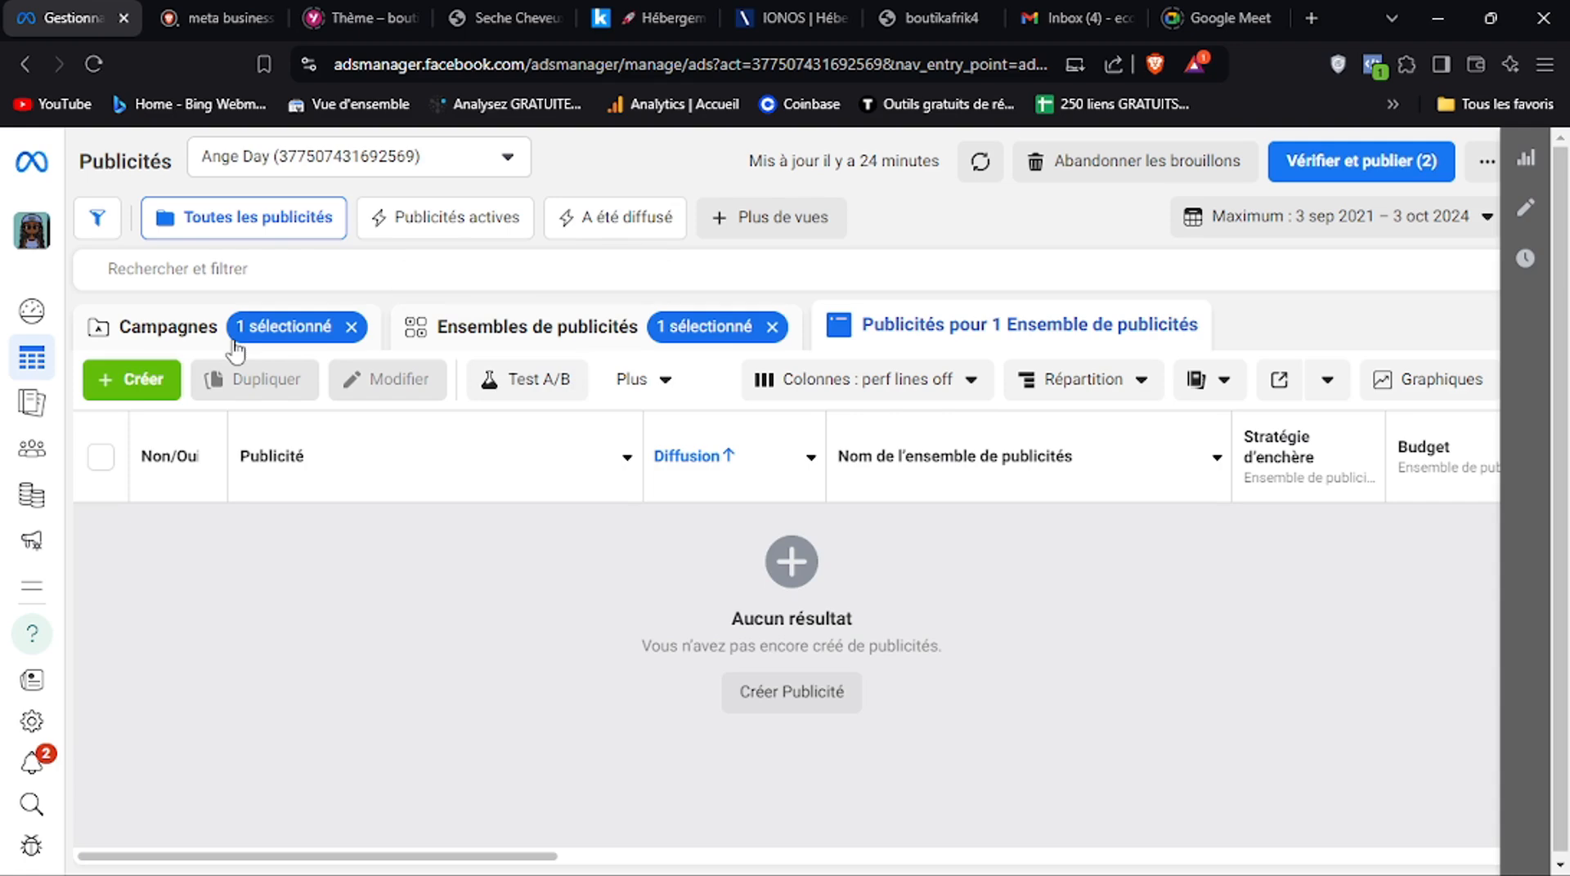
Create a new campaign with the Ventes objective, using the manual sales campaign configuration
click(132, 381)
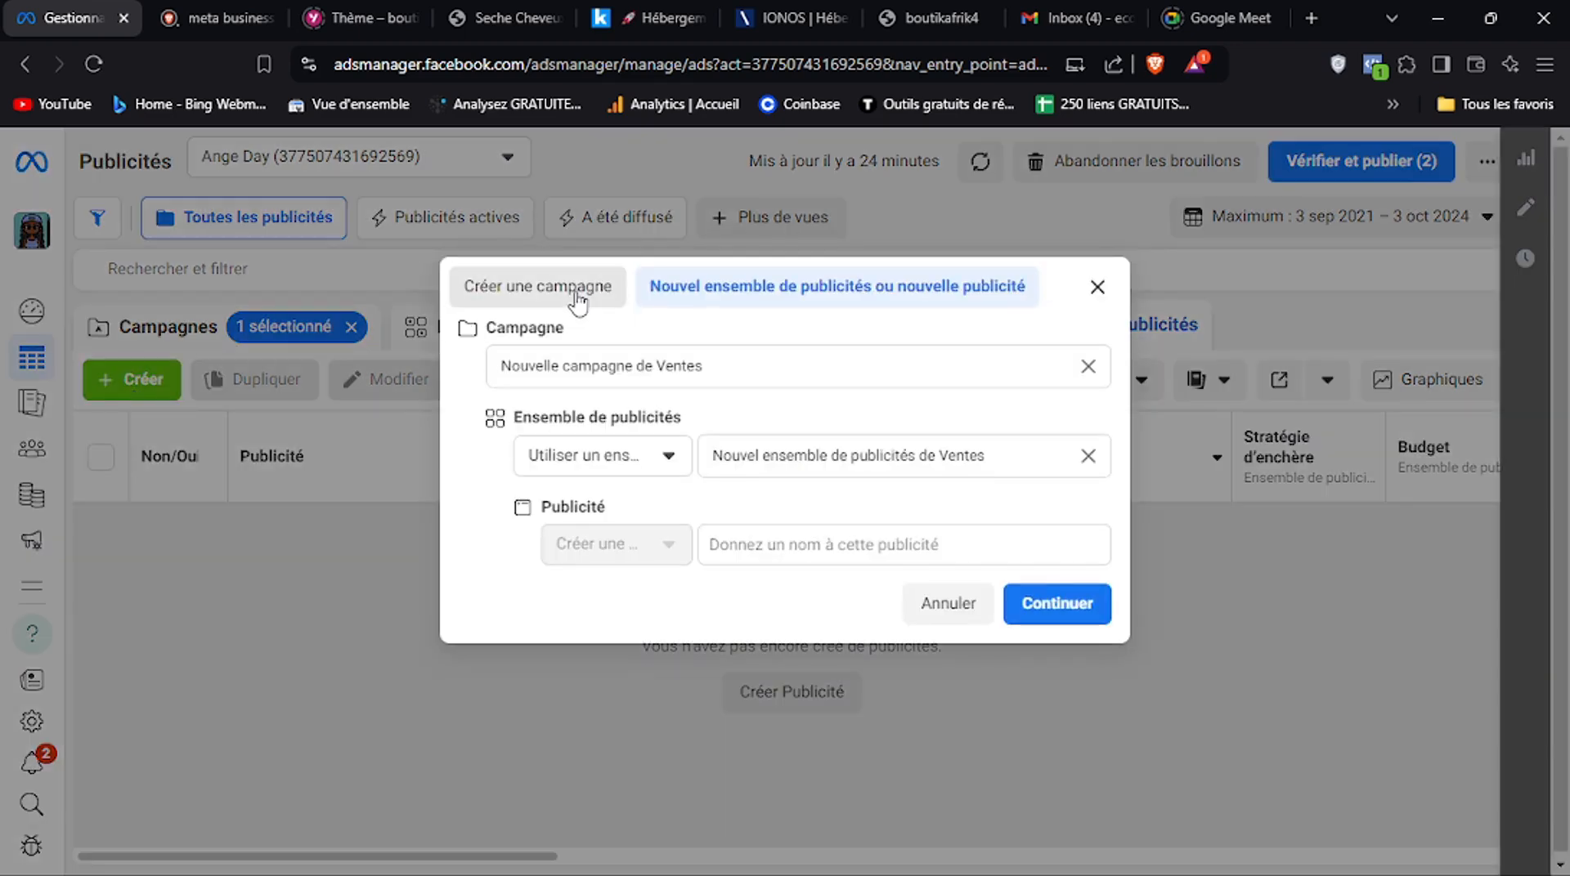
click(578, 300)
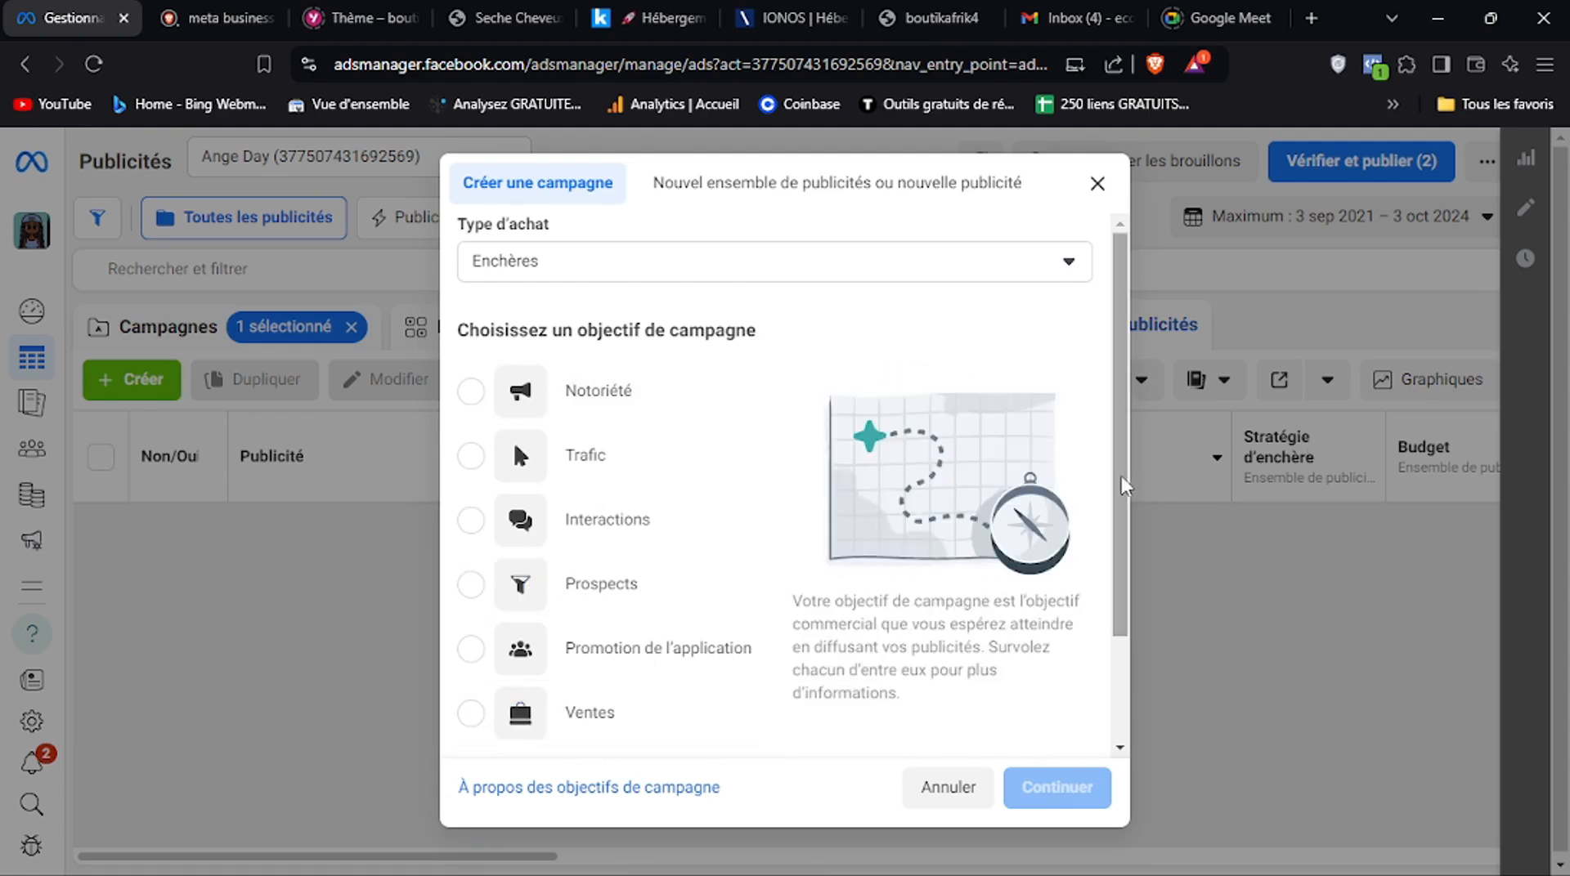
mouse_move(1119, 487)
mouse_down()
mouse_move(1118, 536)
mouse_move(1118, 516)
mouse_up()
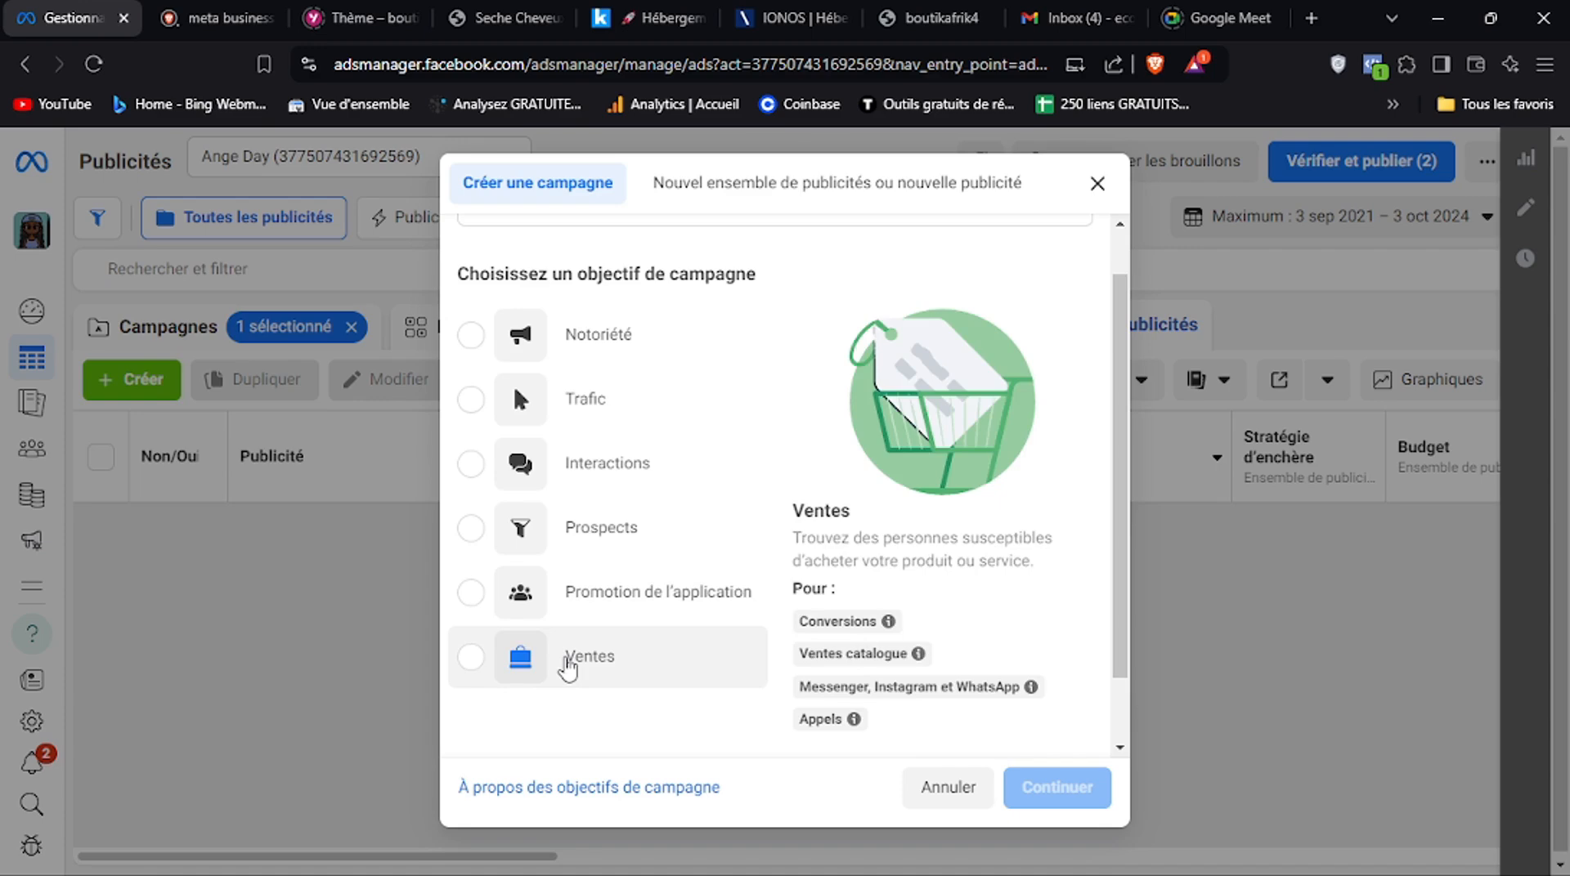
click(568, 667)
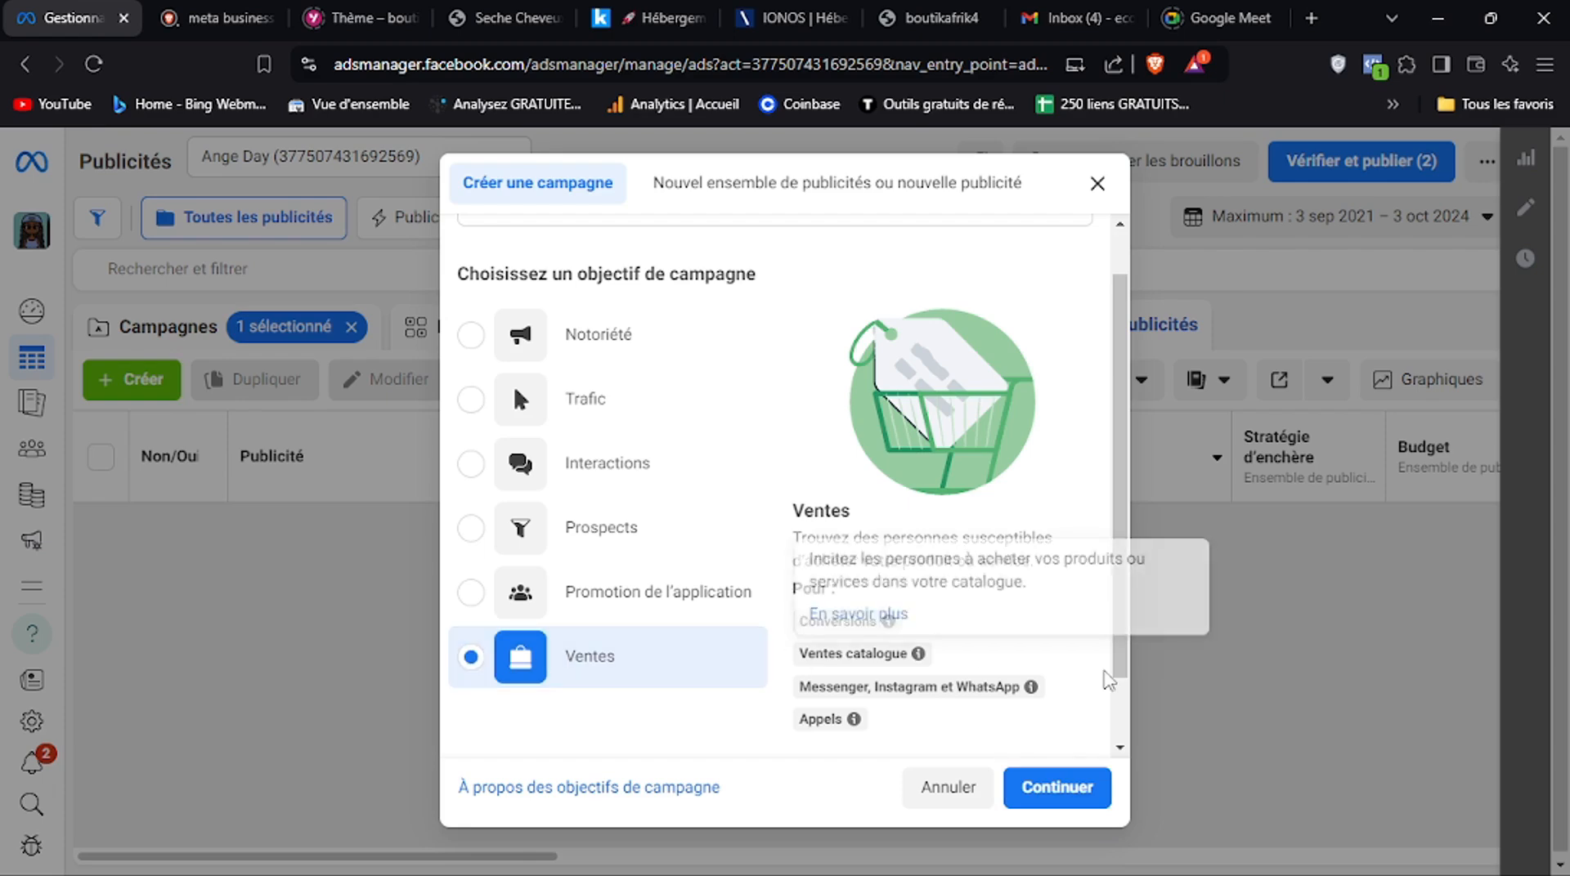
scroll(1109, 679, down, 1)
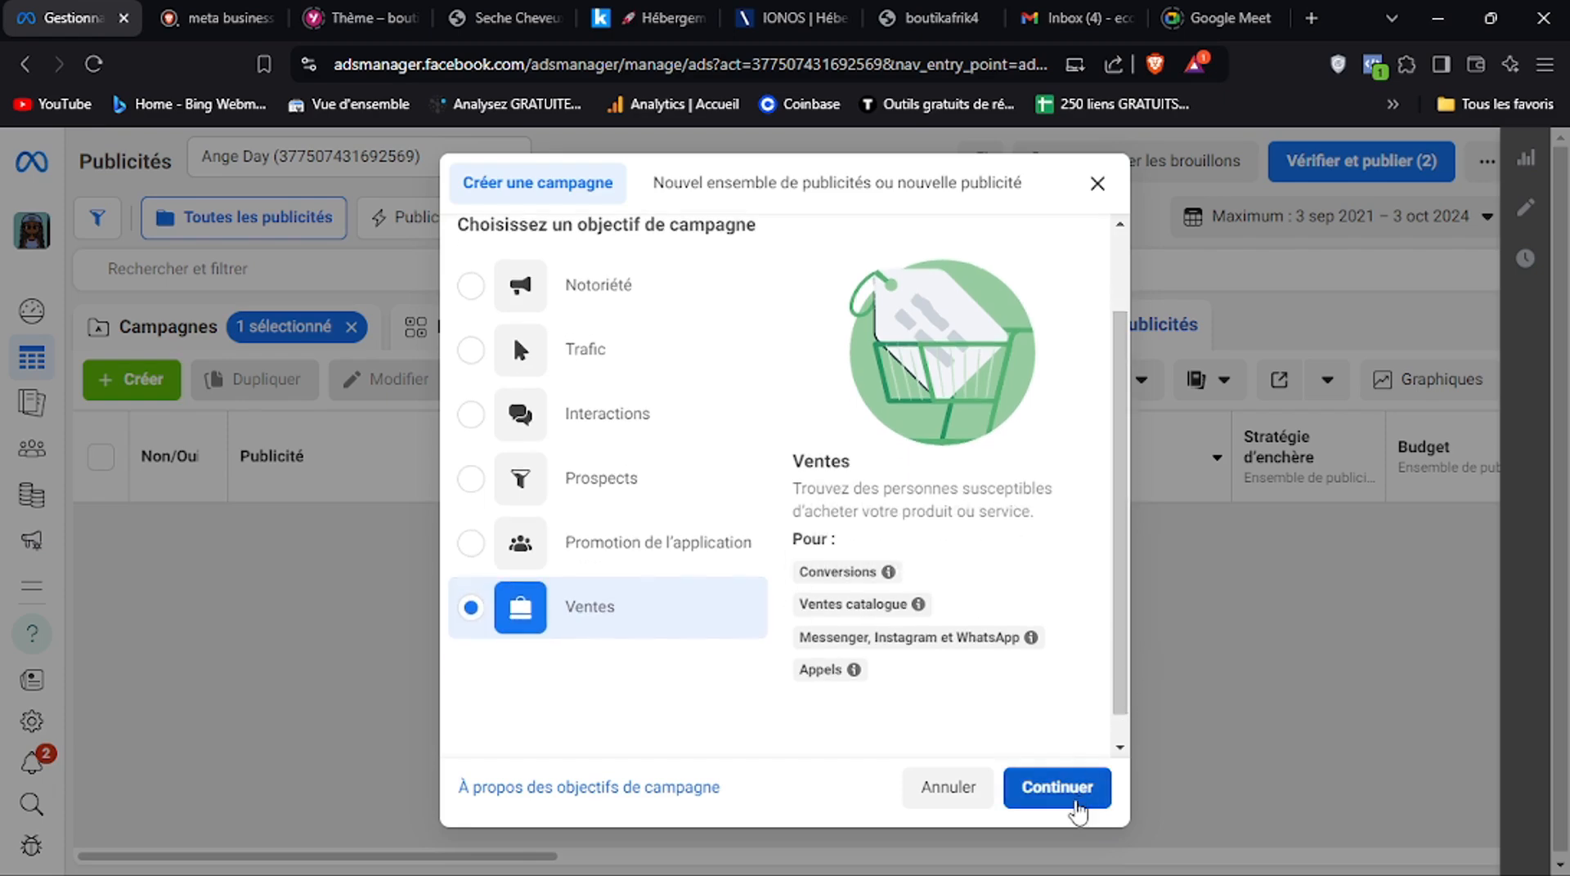
click(1058, 787)
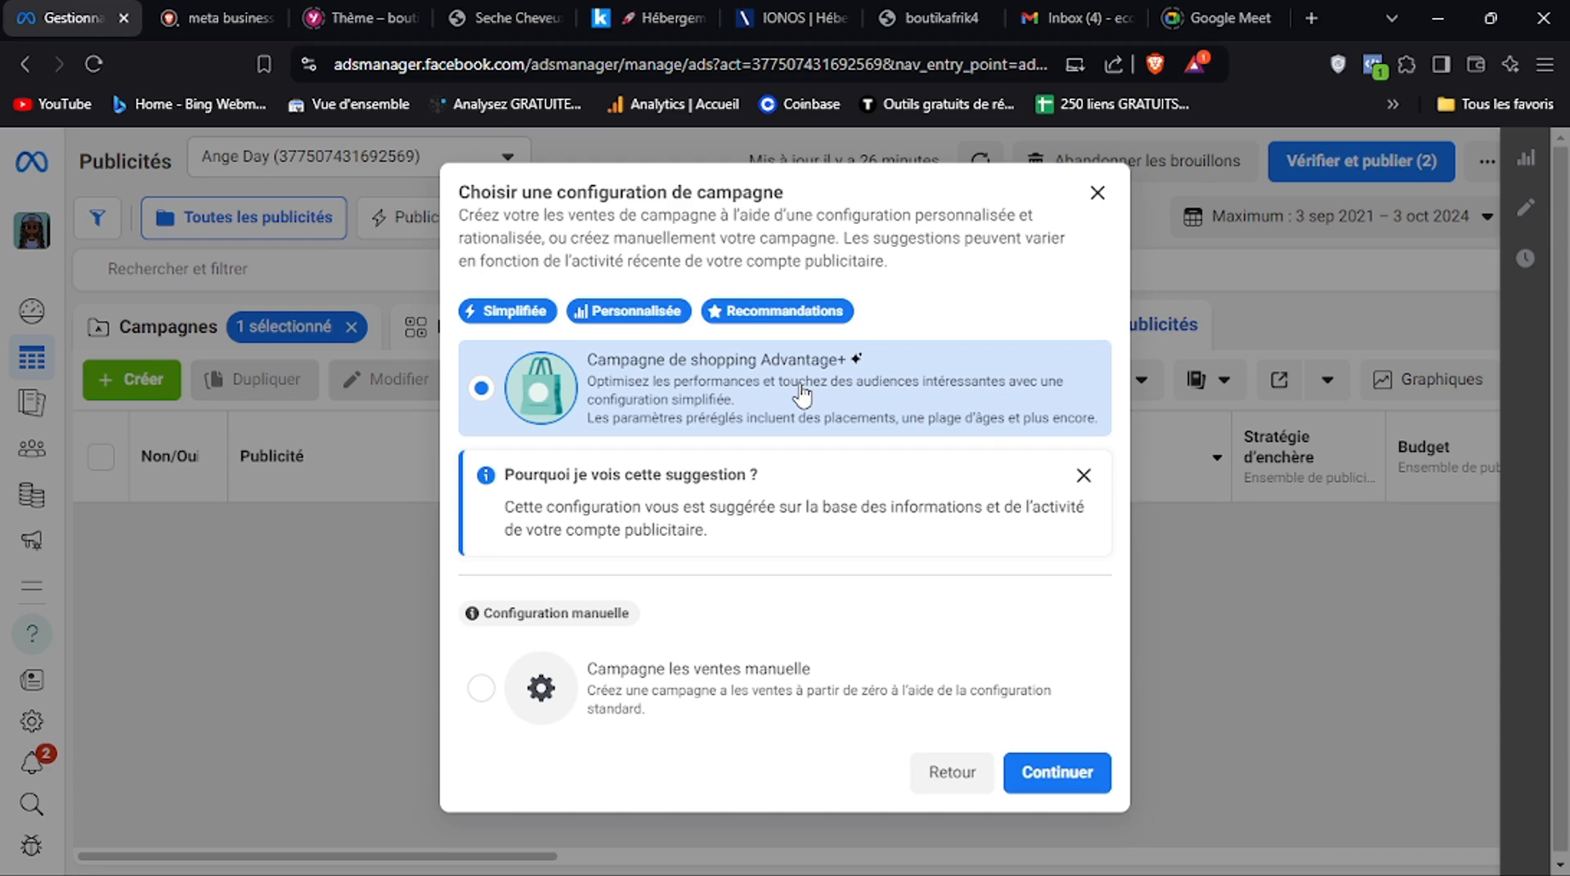
click(664, 691)
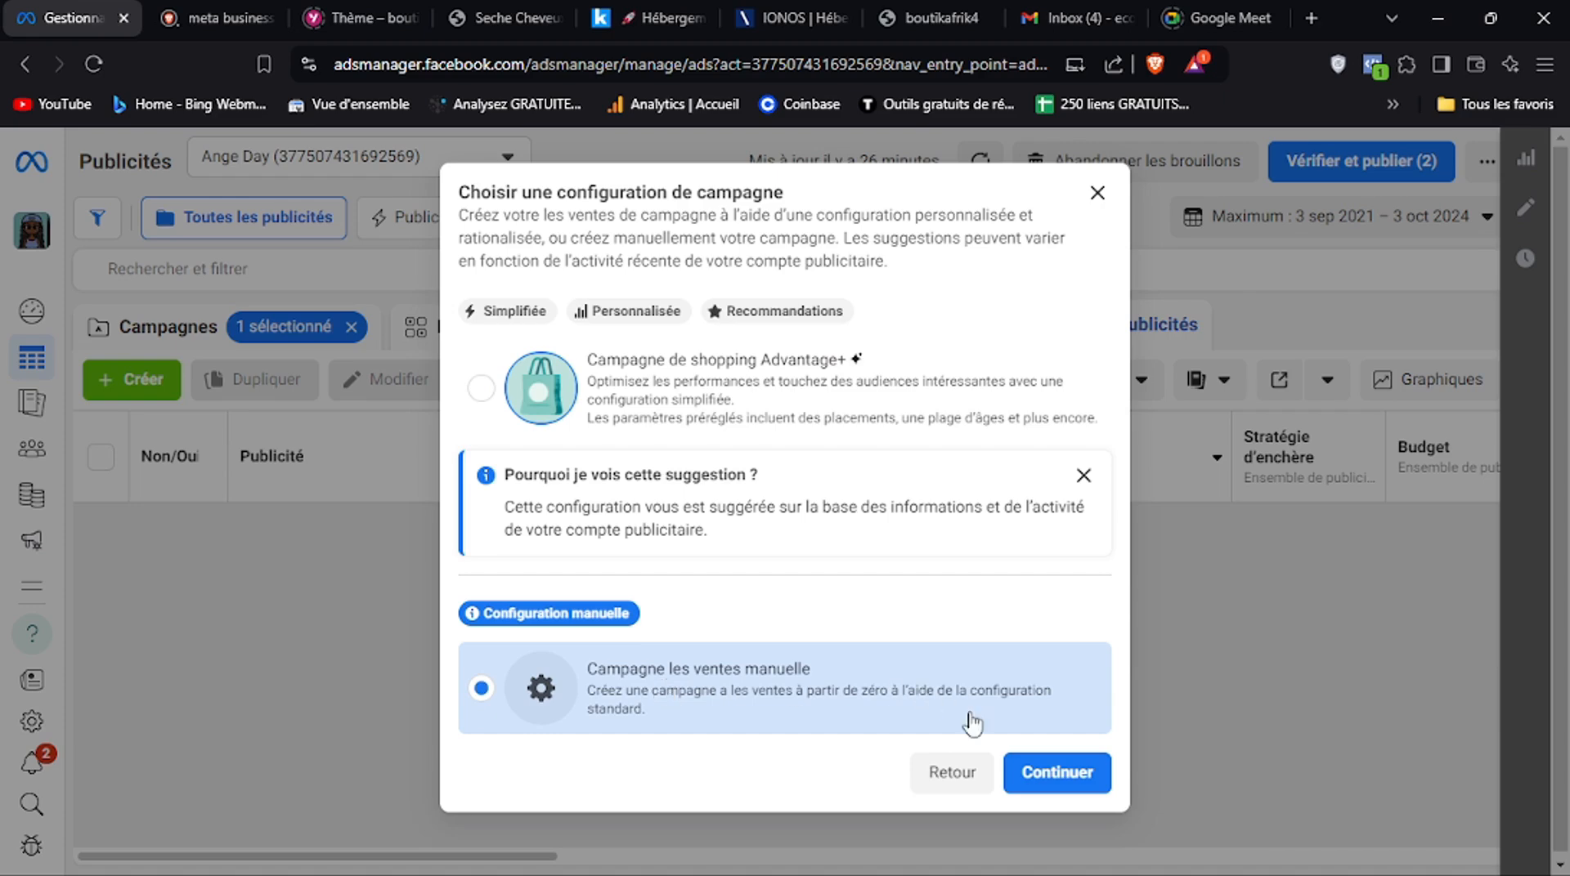
click(1026, 768)
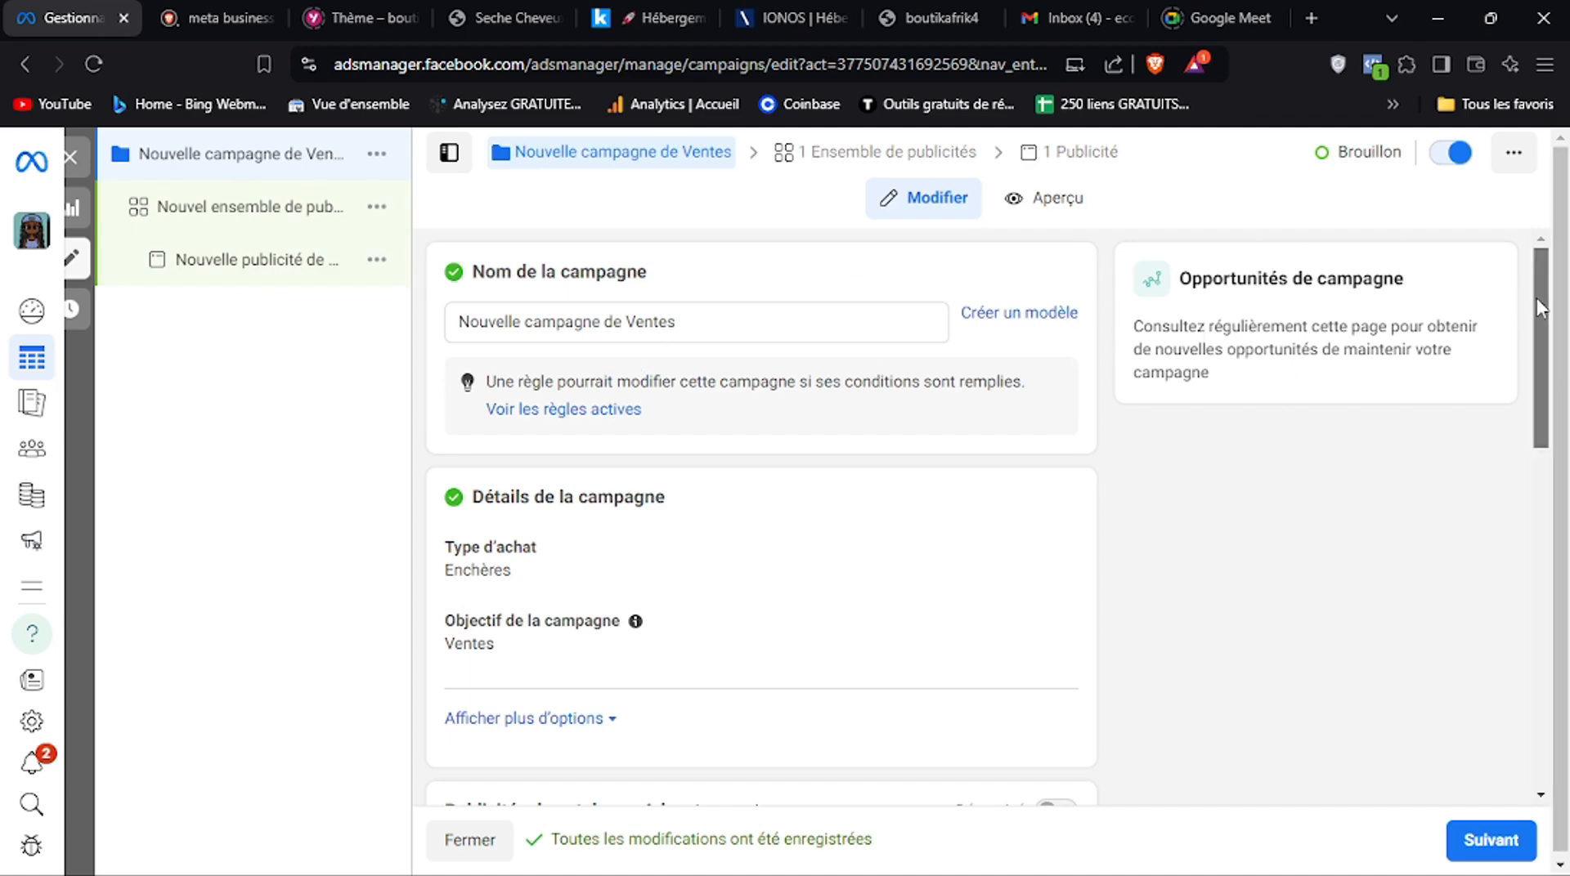
Toggle the Advantage campaign budget on and back off, and continue to the ad set settings
drag(1537, 300, 1536, 368)
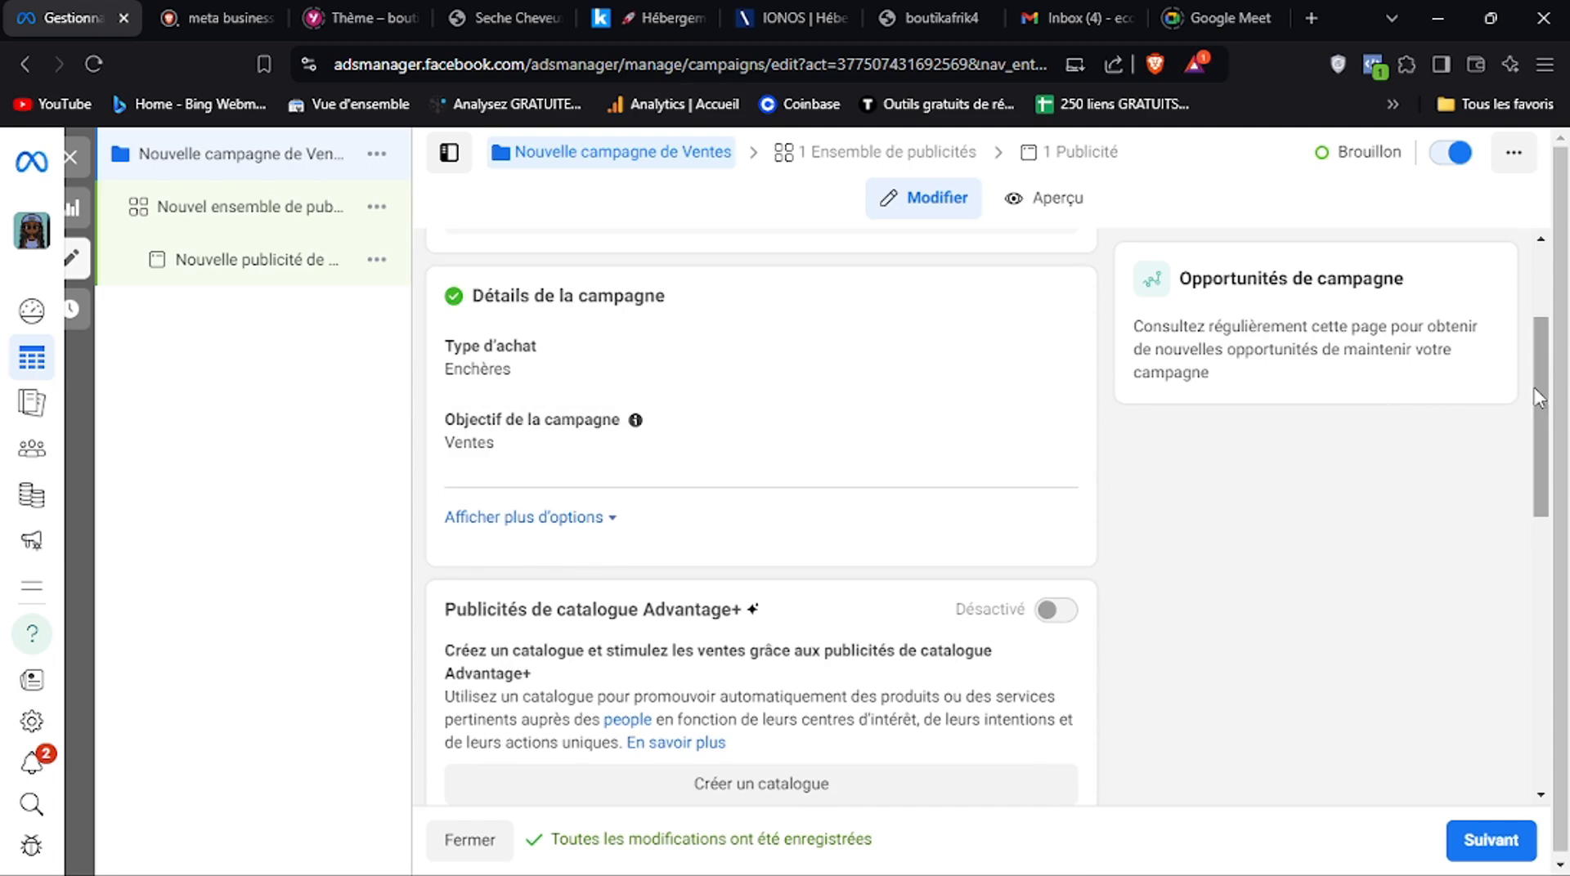
drag(1538, 399, 1532, 501)
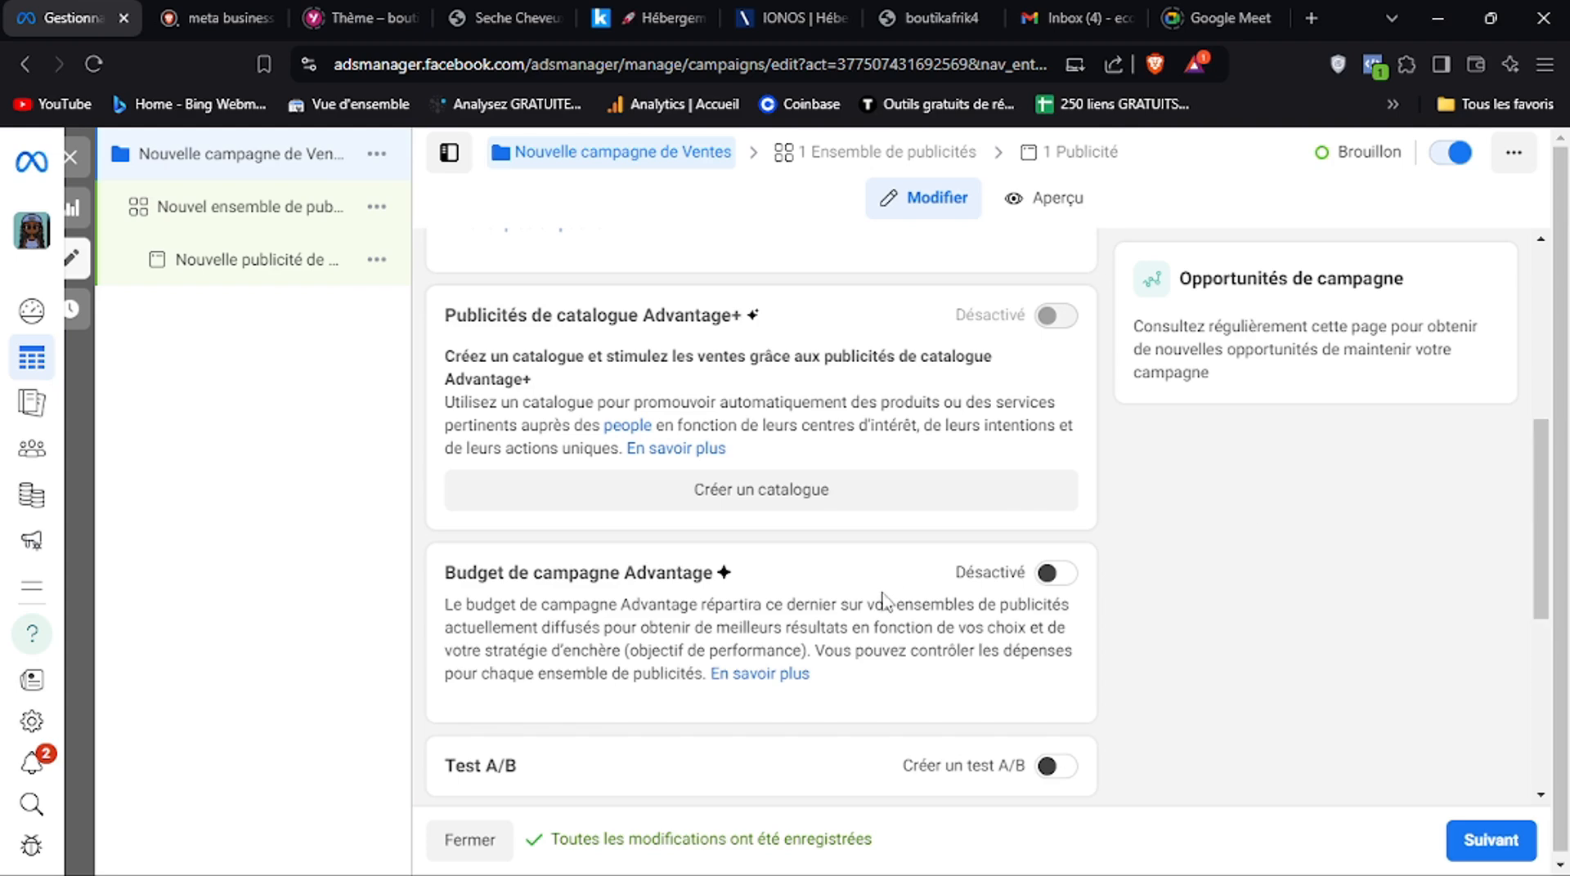
click(1053, 579)
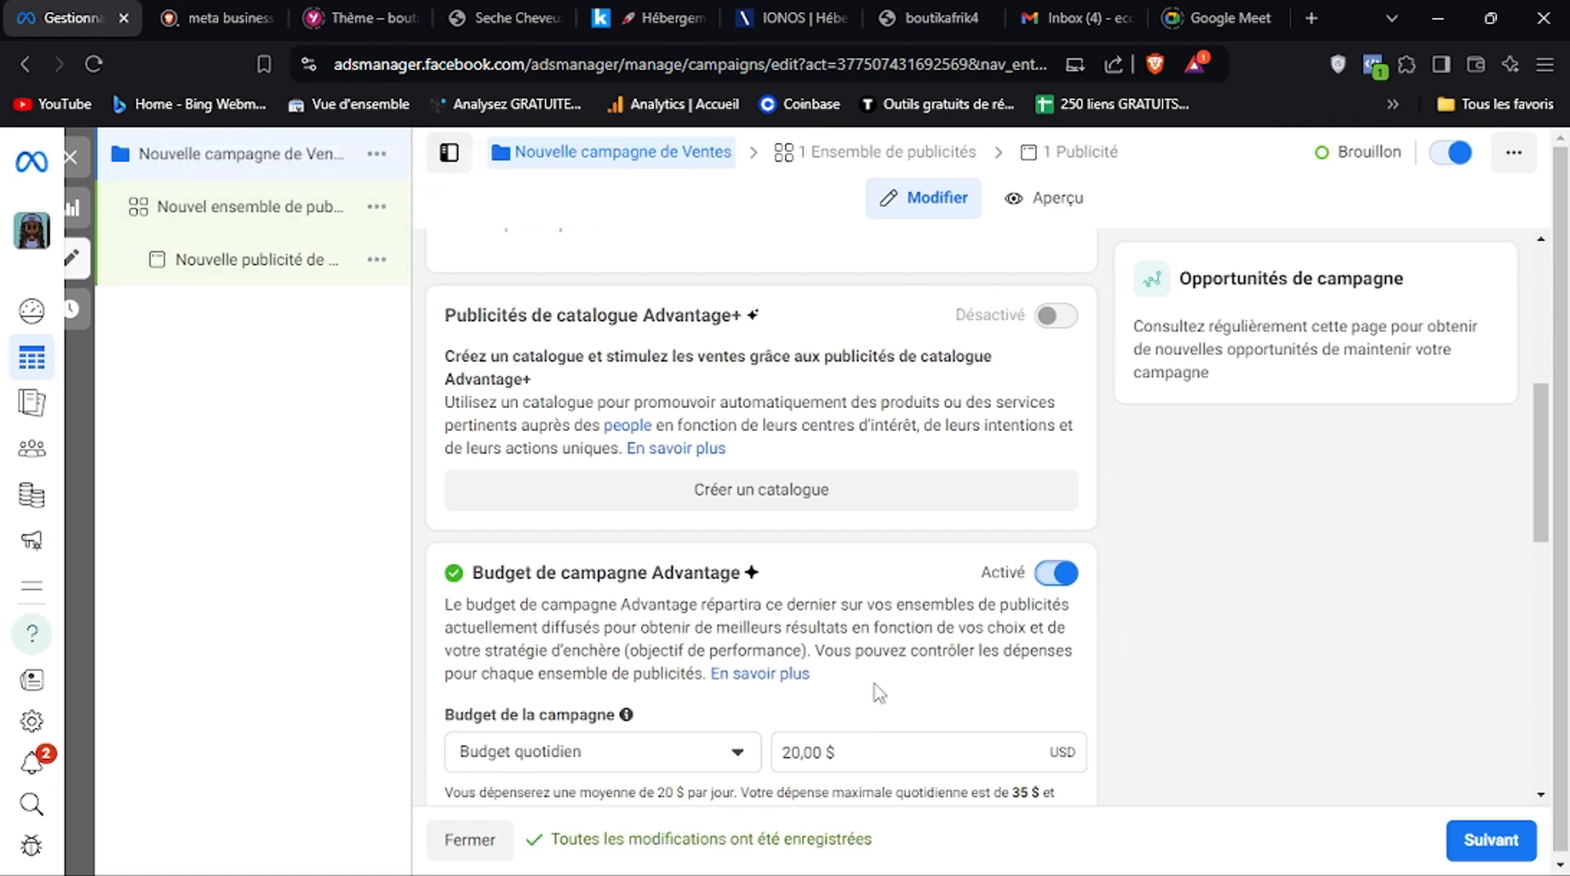
click(1055, 575)
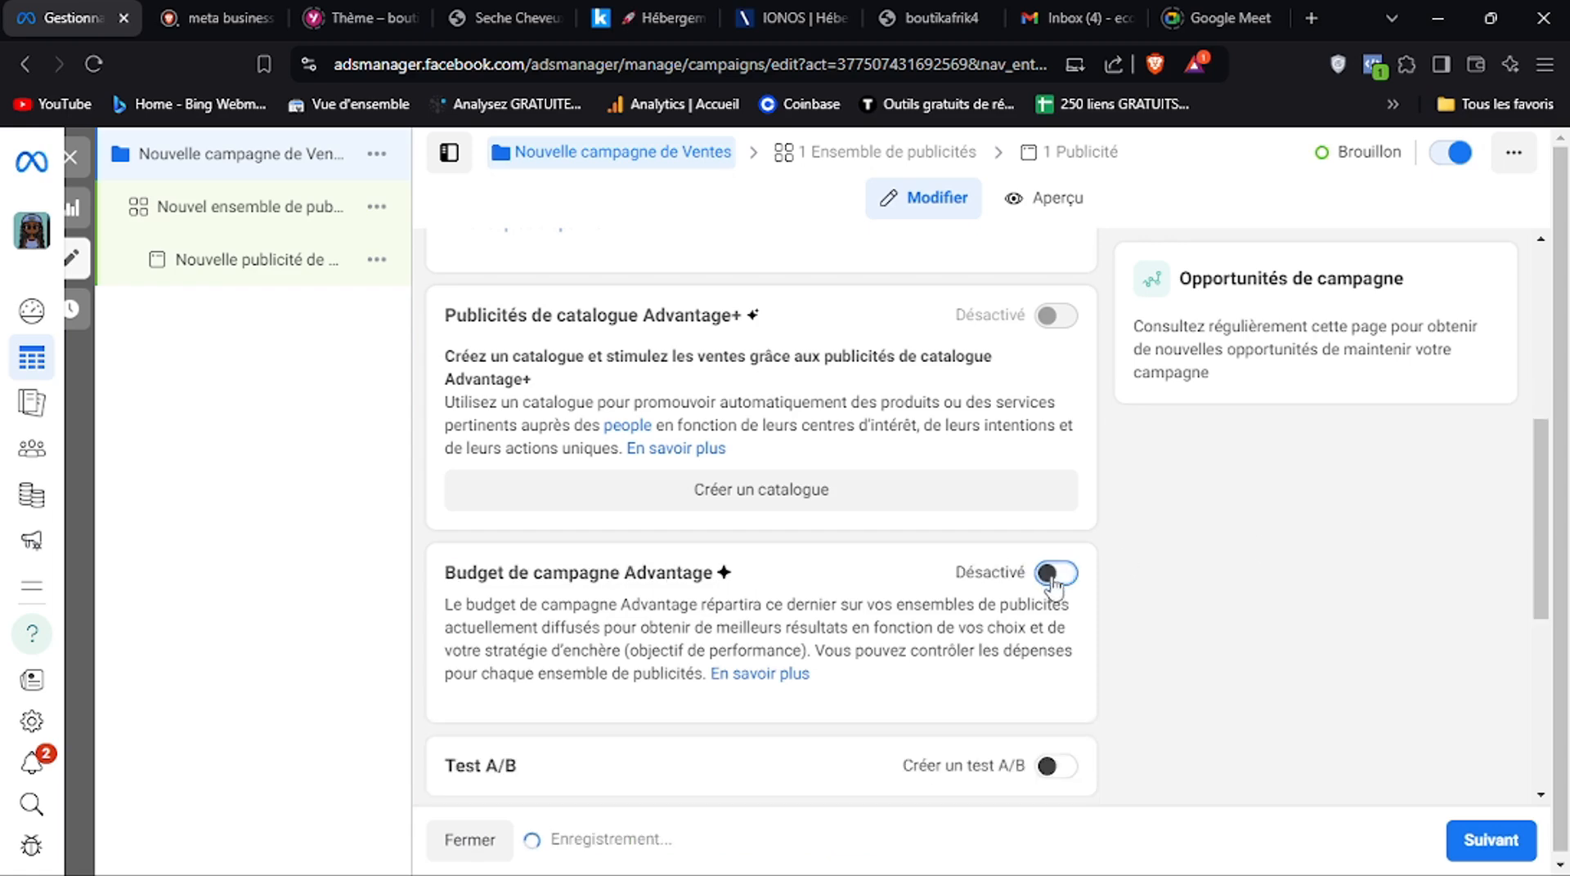
drag(1537, 494, 1536, 684)
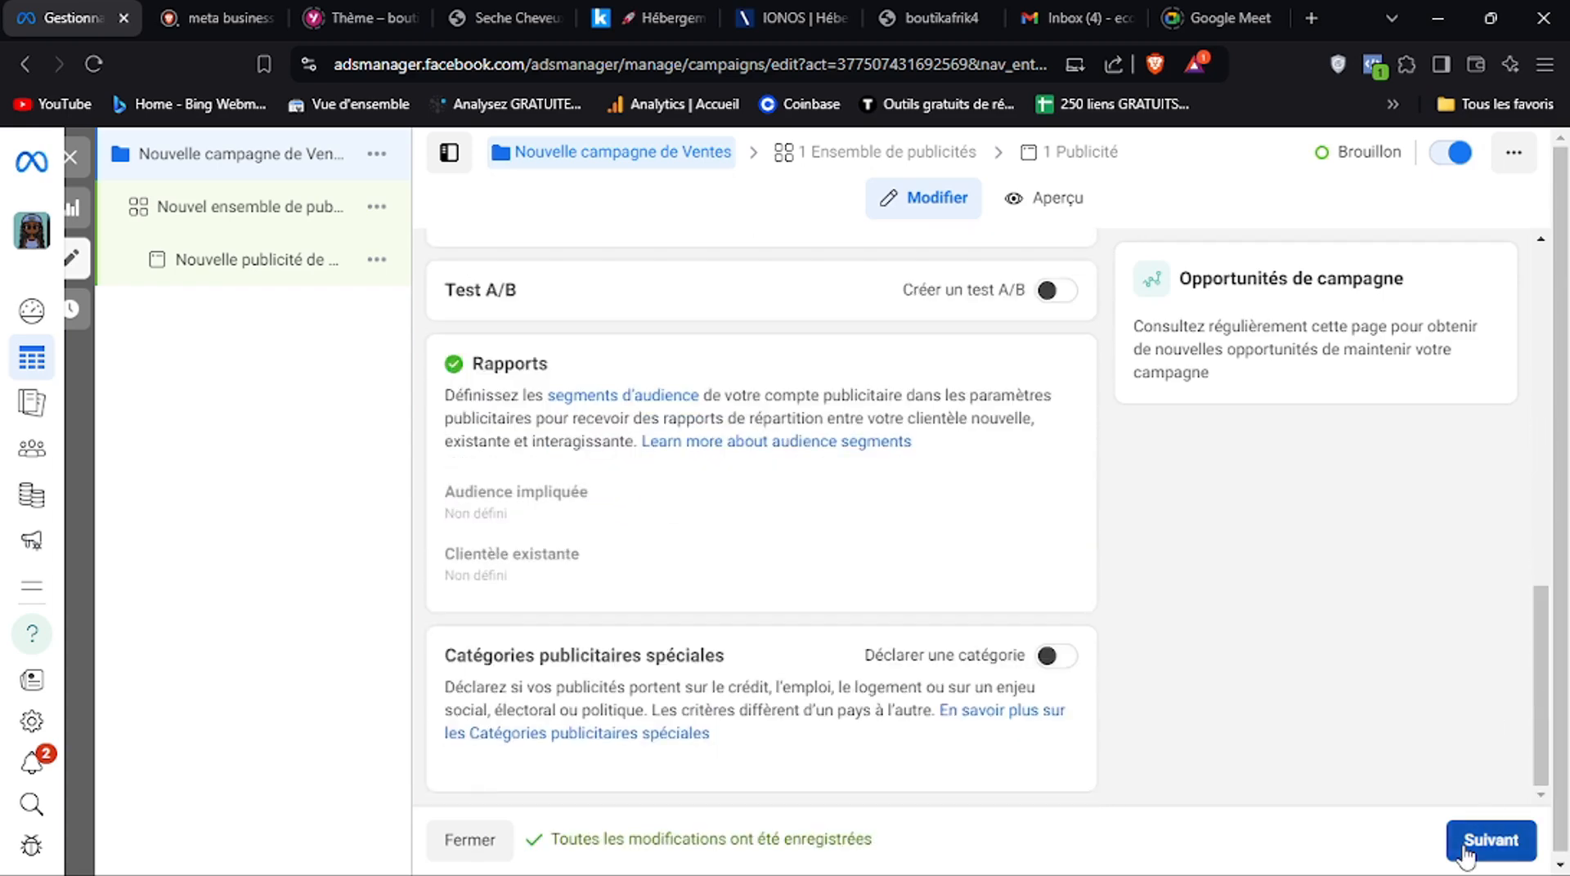
click(1467, 851)
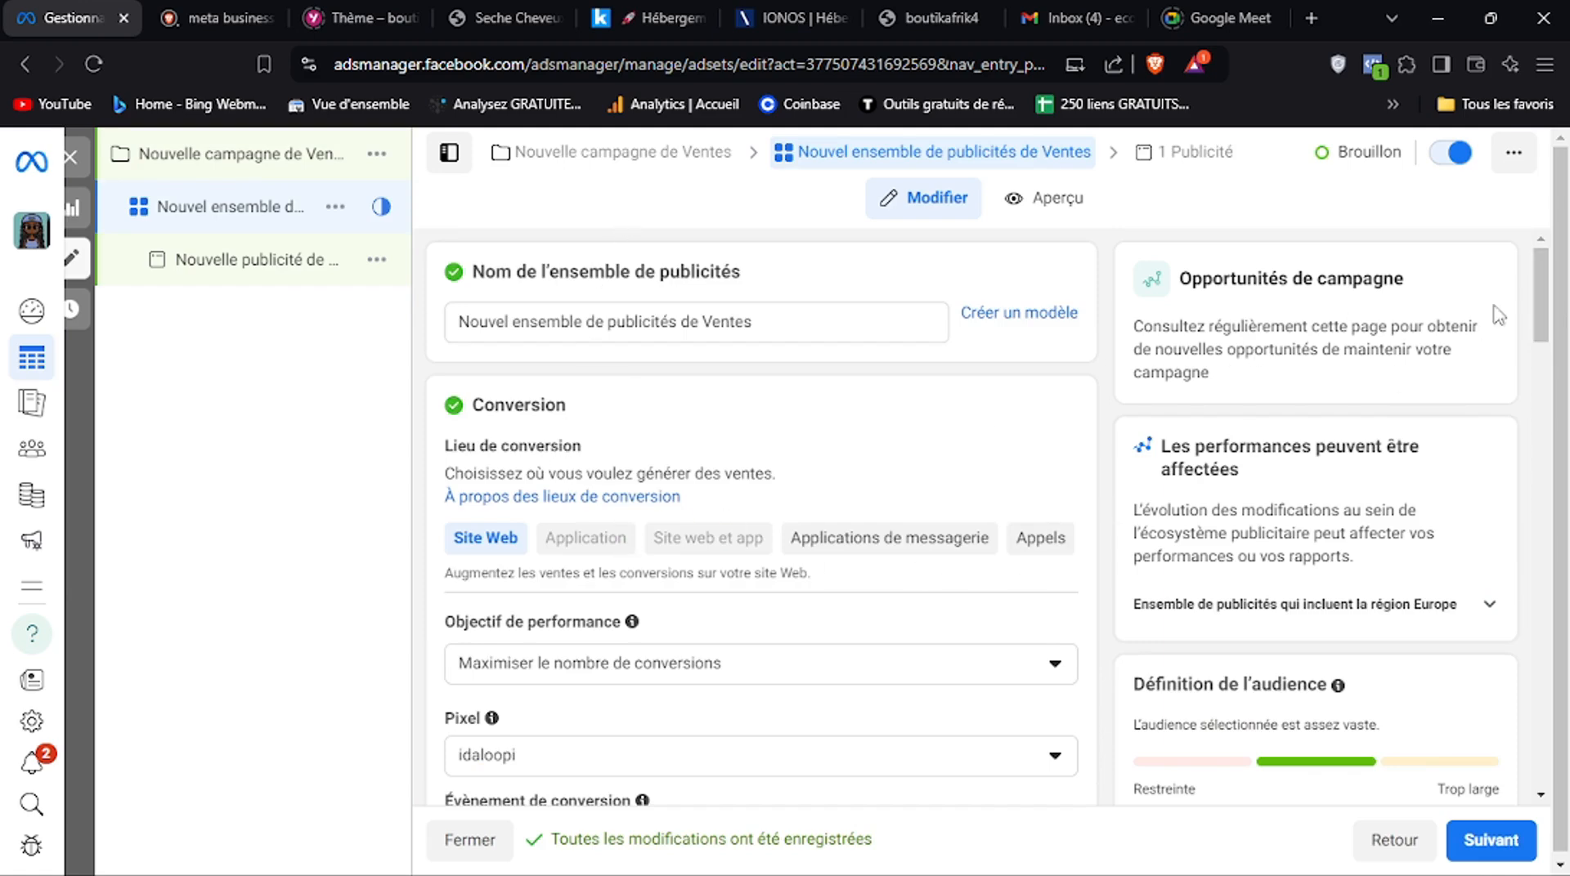
Review the ad set's conversion location, performance goal, pixel, conversion event and dynamic creative settings
drag(1543, 314, 1543, 316)
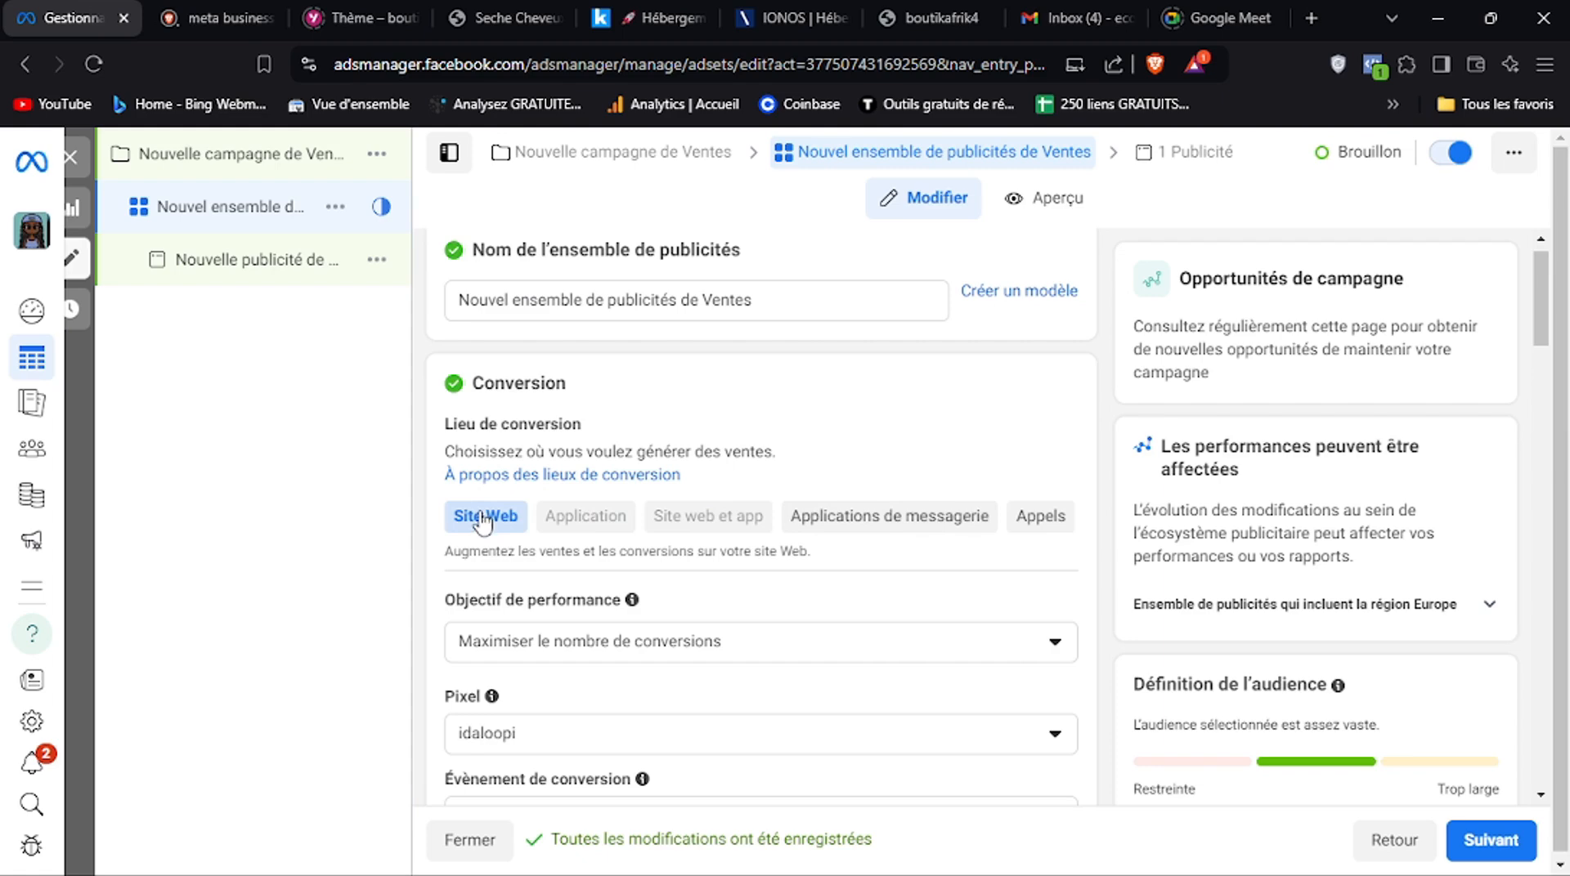
scroll(1537, 353, down, 1)
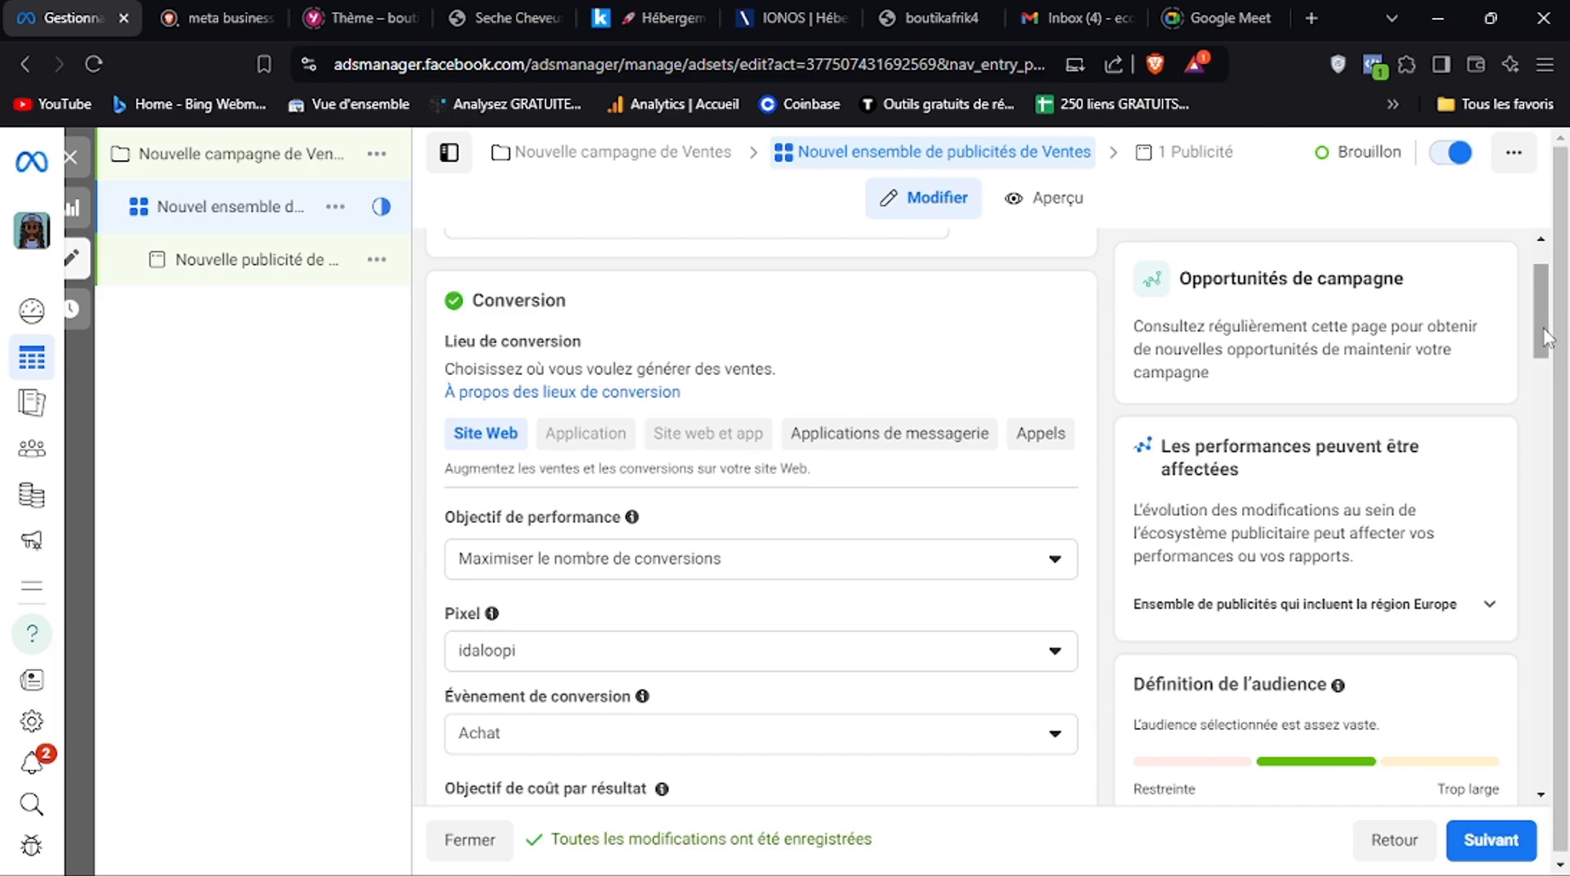
drag(1545, 337, 1542, 372)
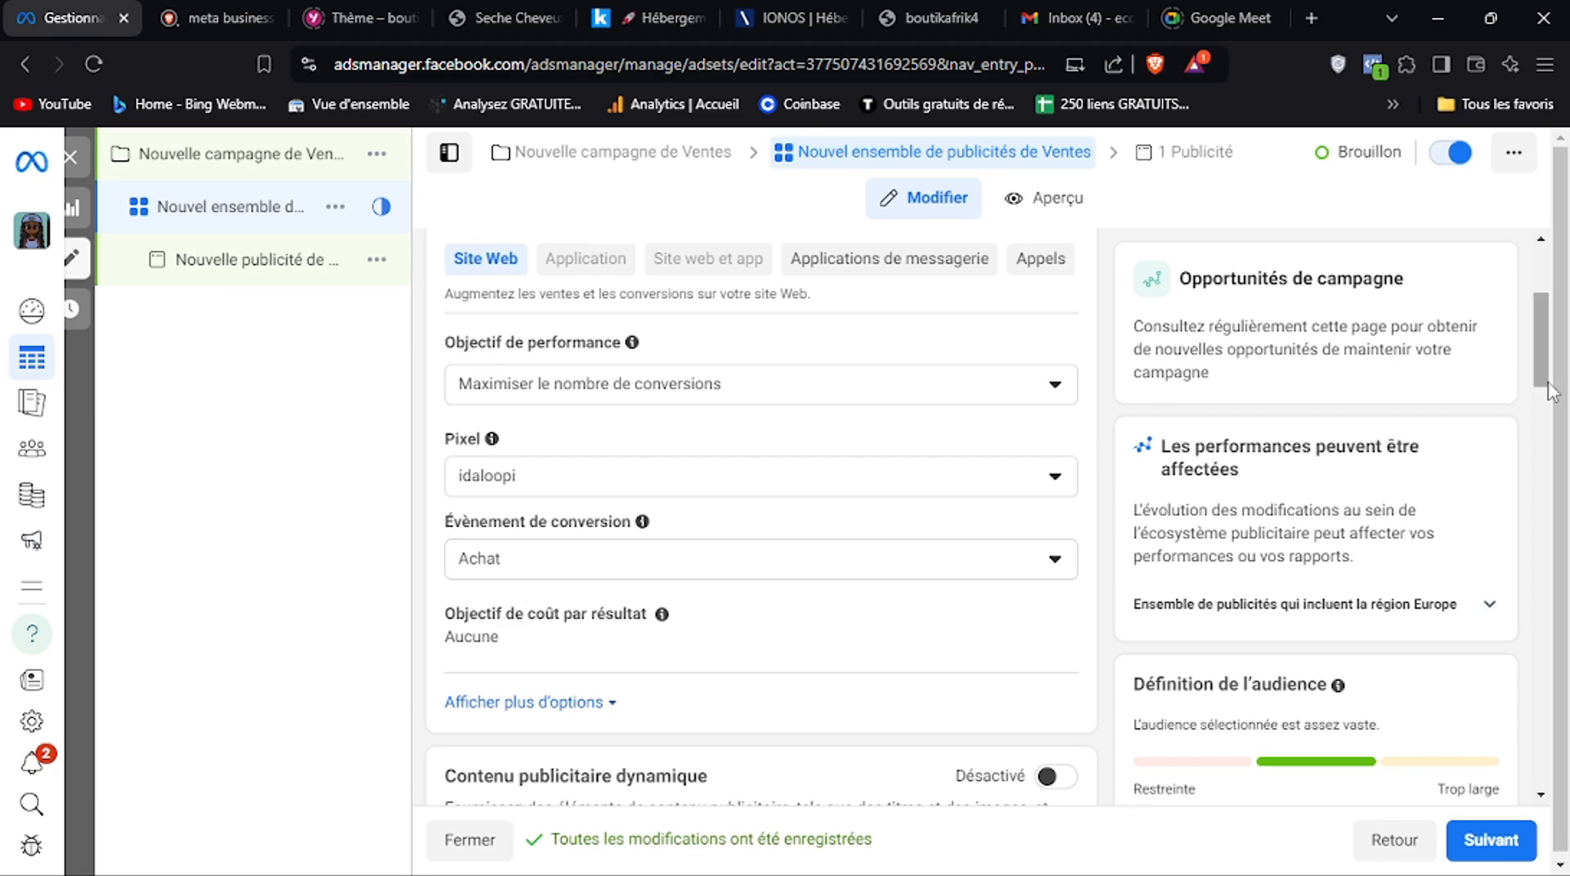
drag(1542, 386, 1538, 426)
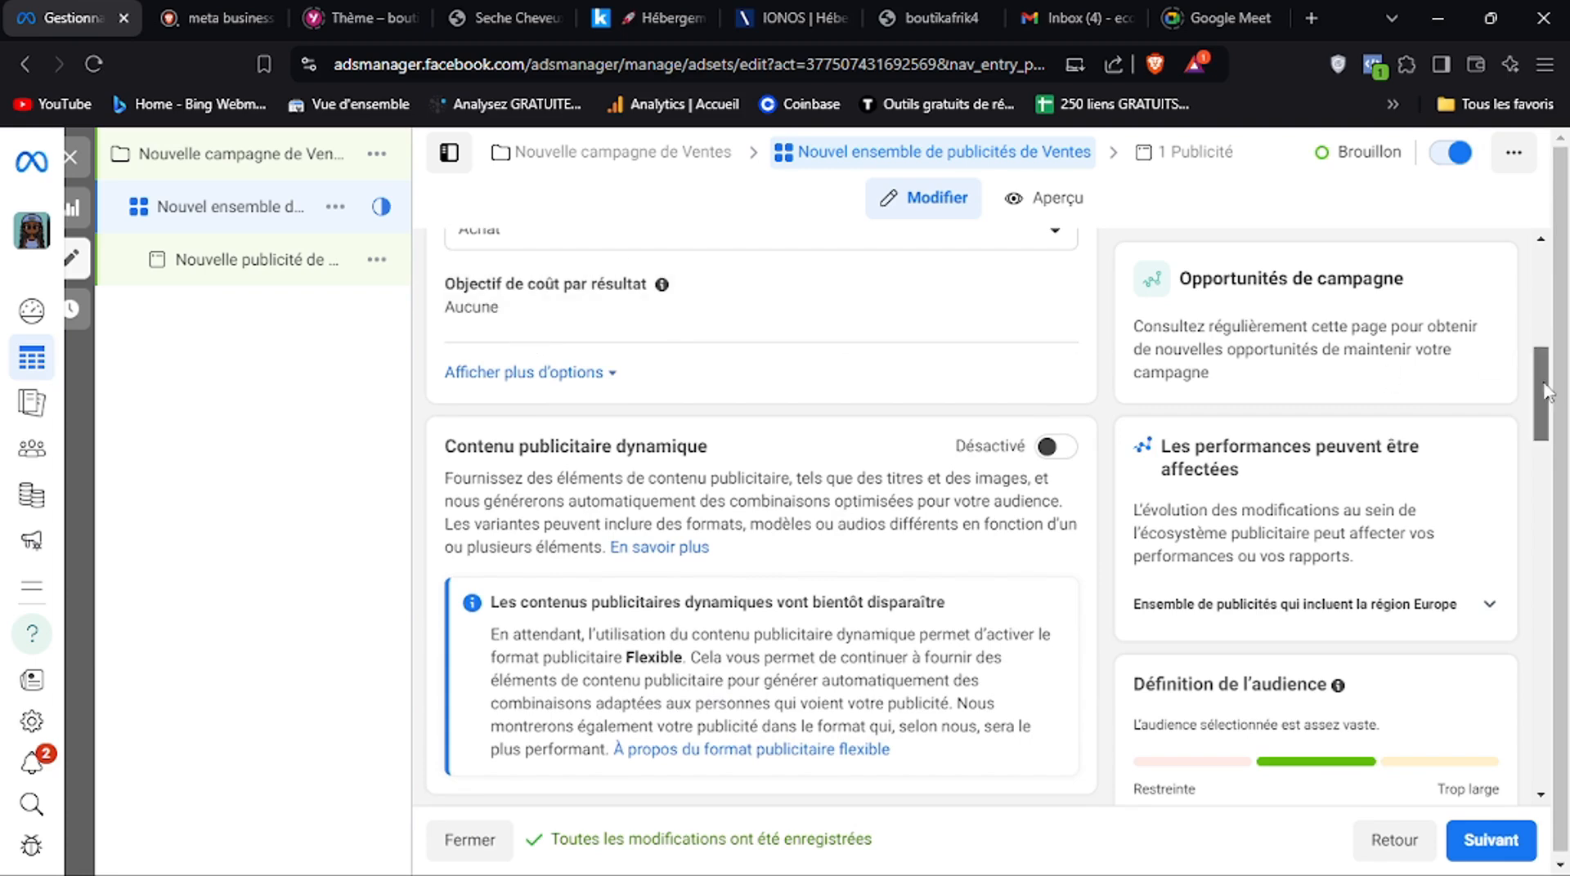
scroll(1541, 393, down, 1)
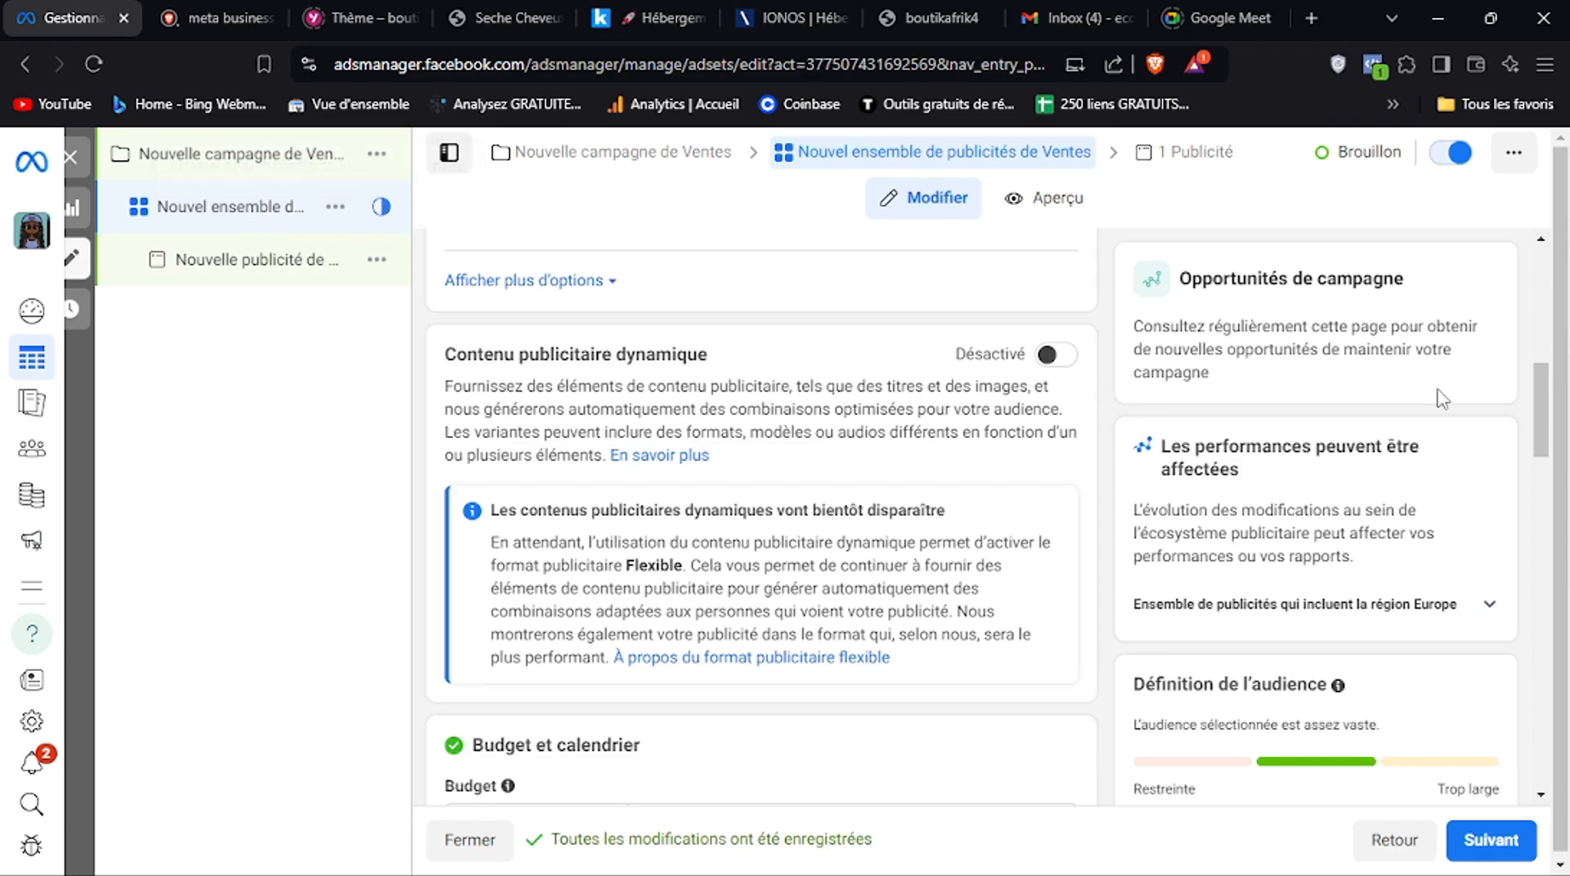
drag(1540, 417, 1537, 473)
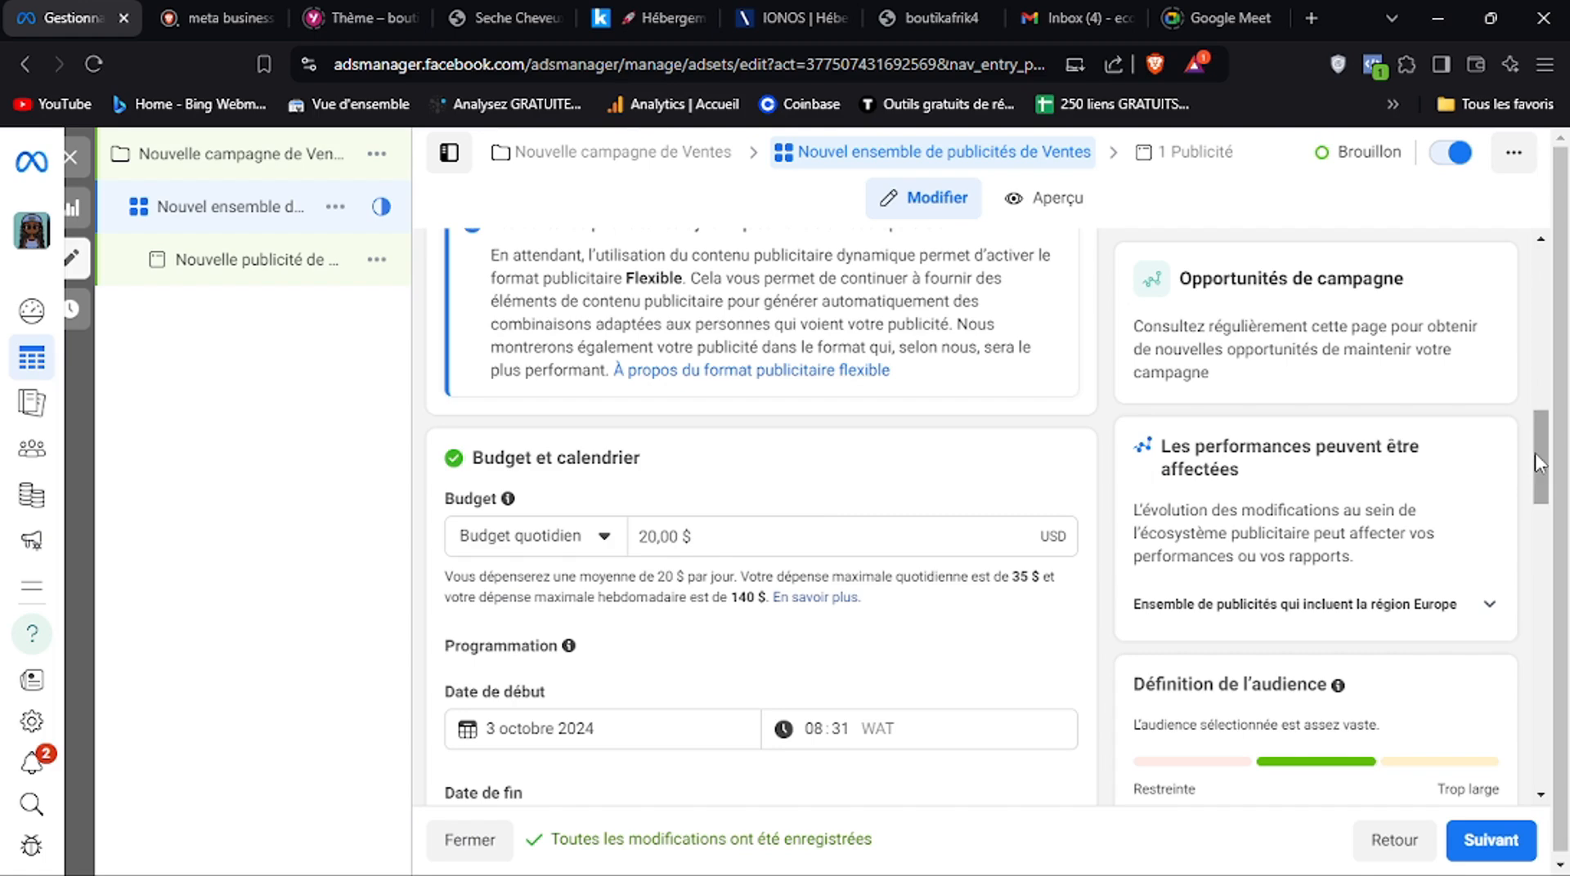
Set the ad set's start date to 4 octobre 2024 and its start time to 00:00
drag(1534, 455, 1537, 508)
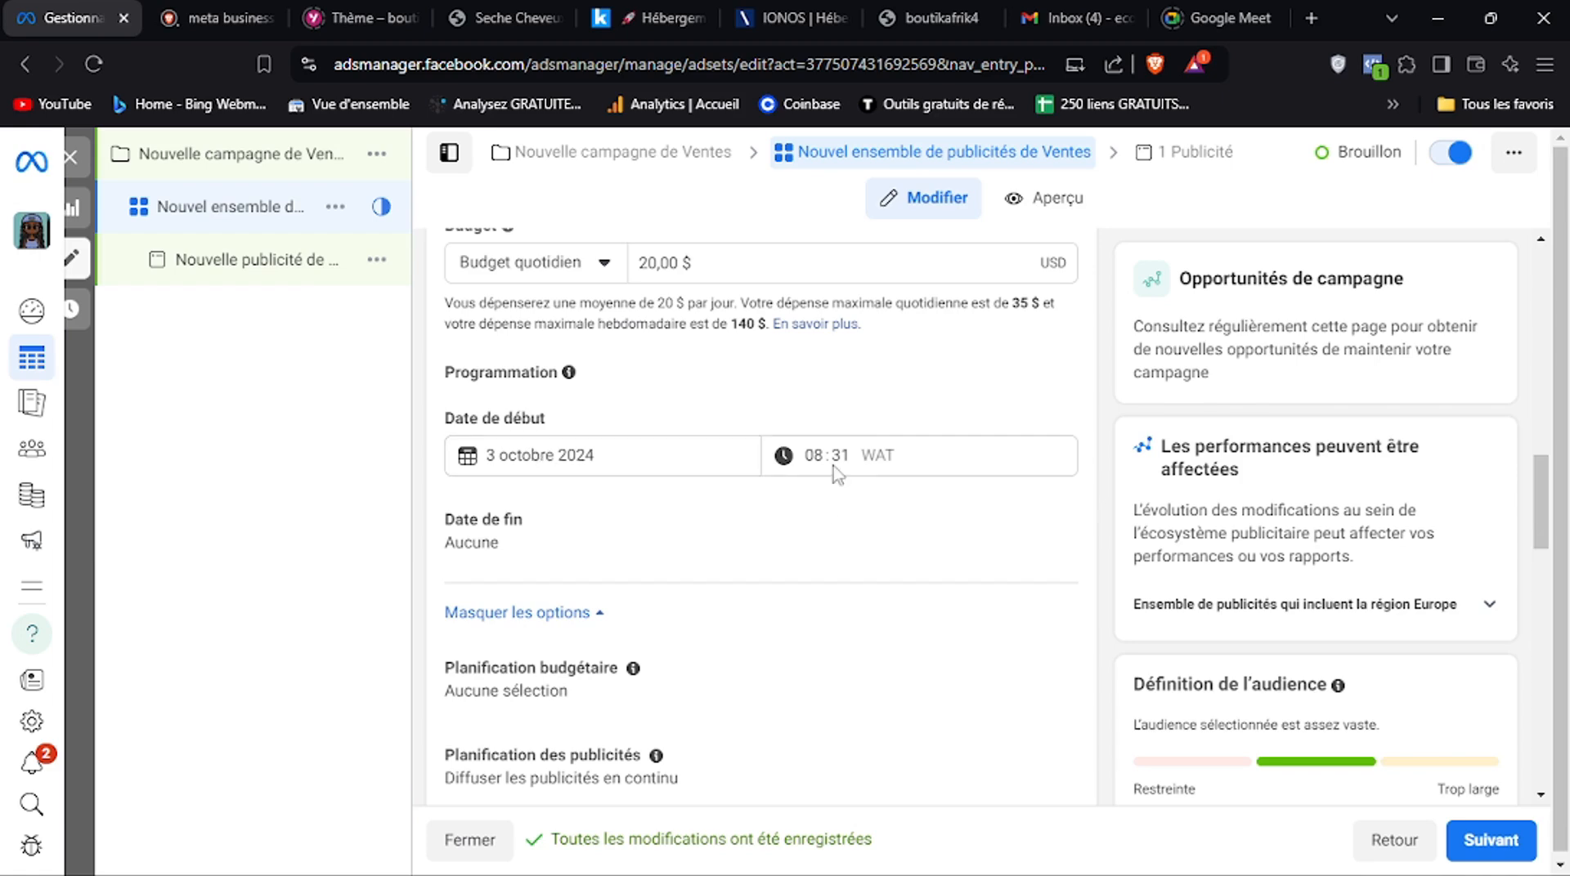
click(677, 459)
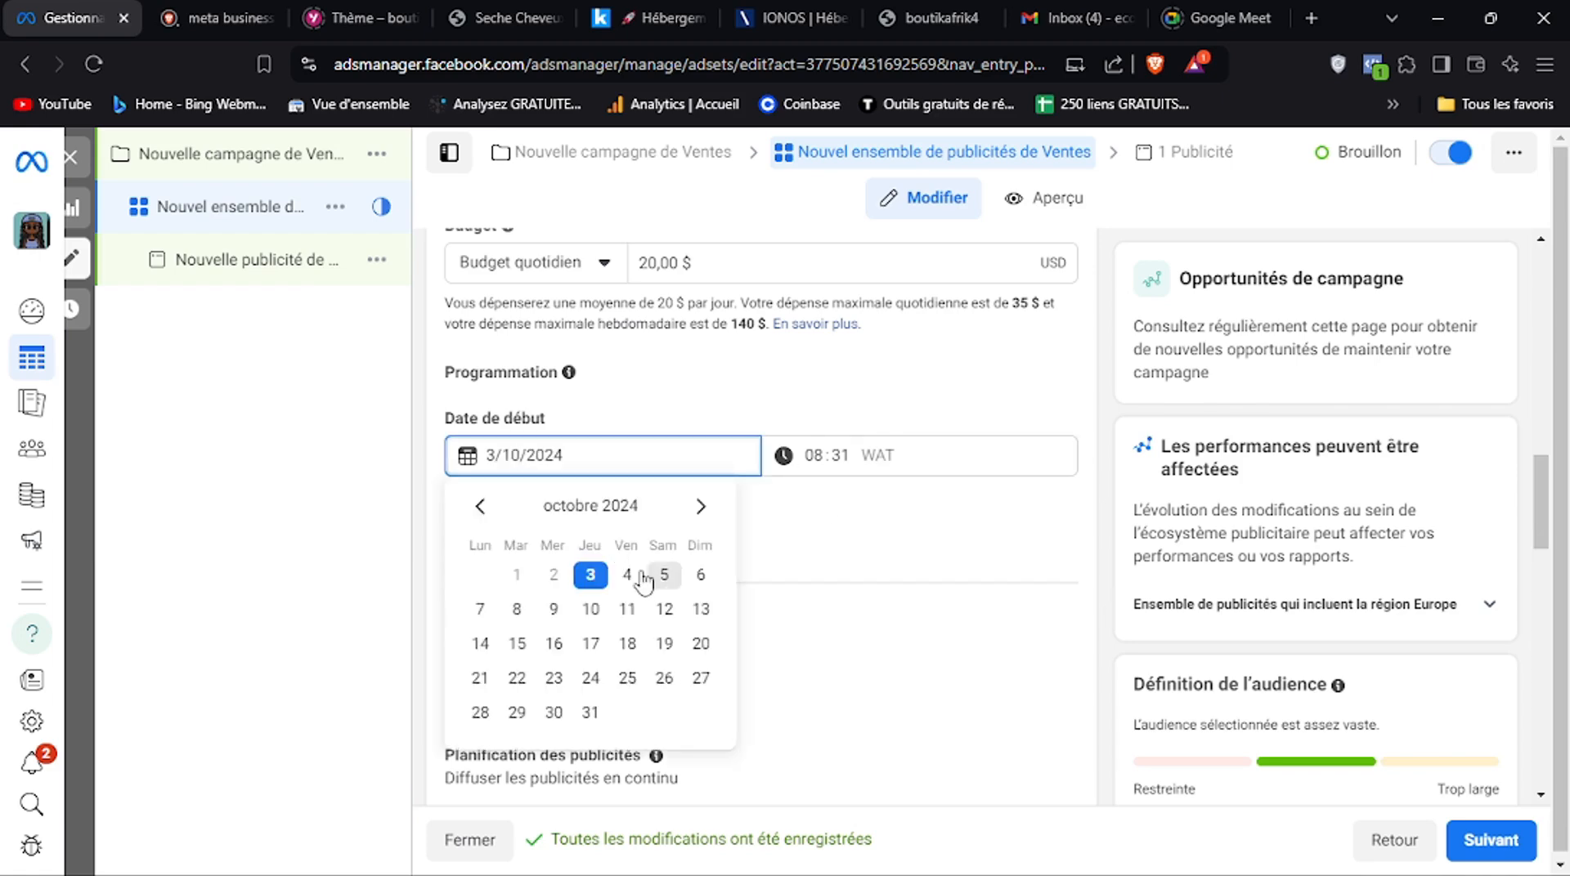
click(631, 579)
click(830, 462)
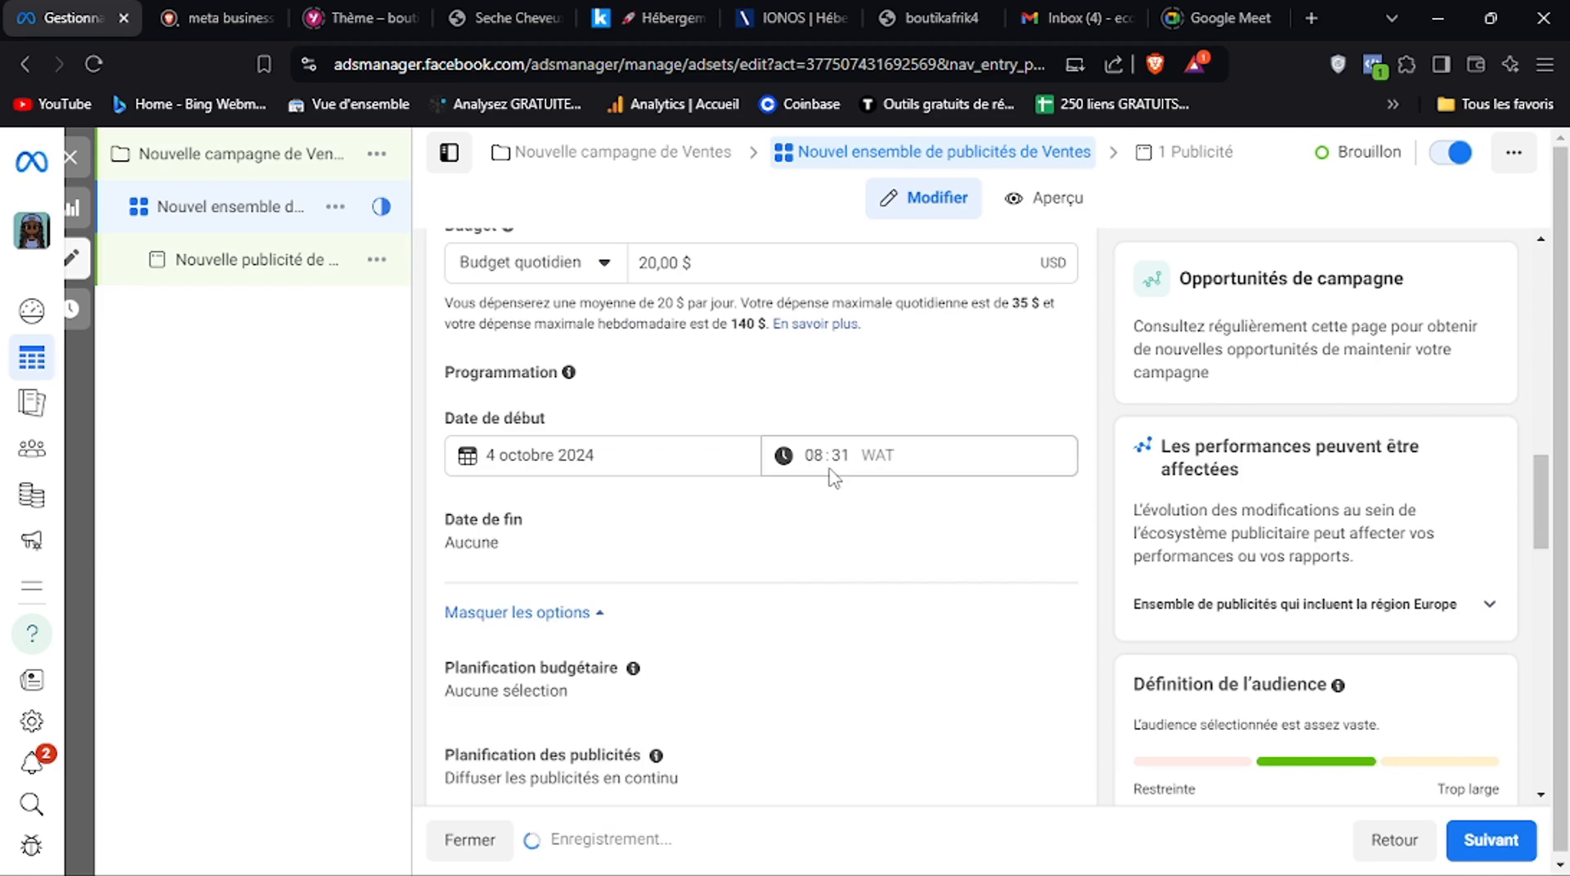
click(820, 458)
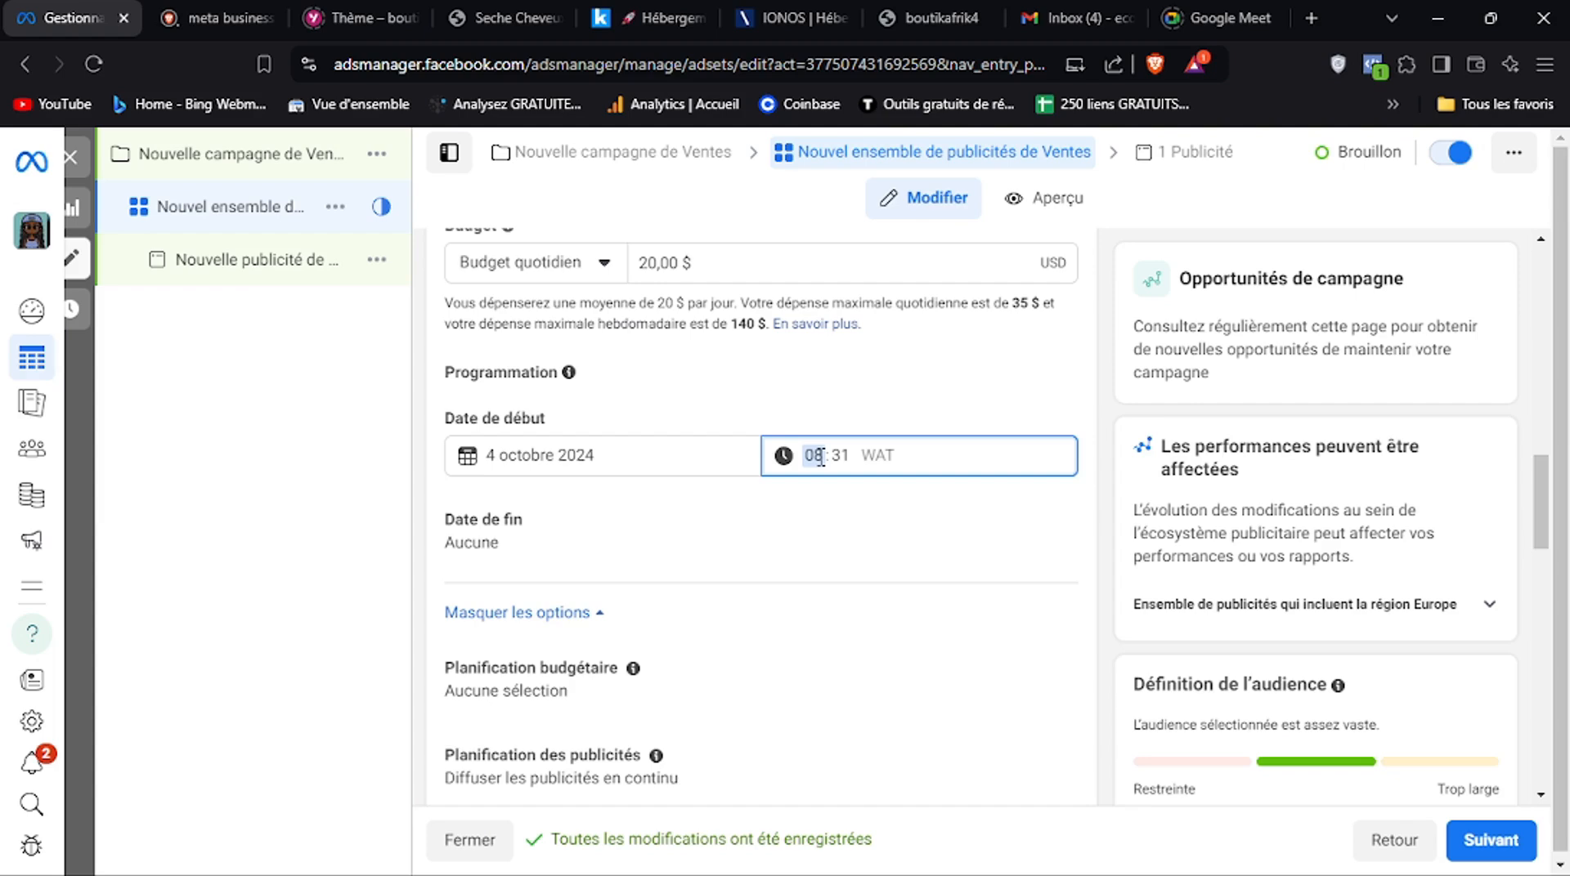
click(840, 456)
text(30)
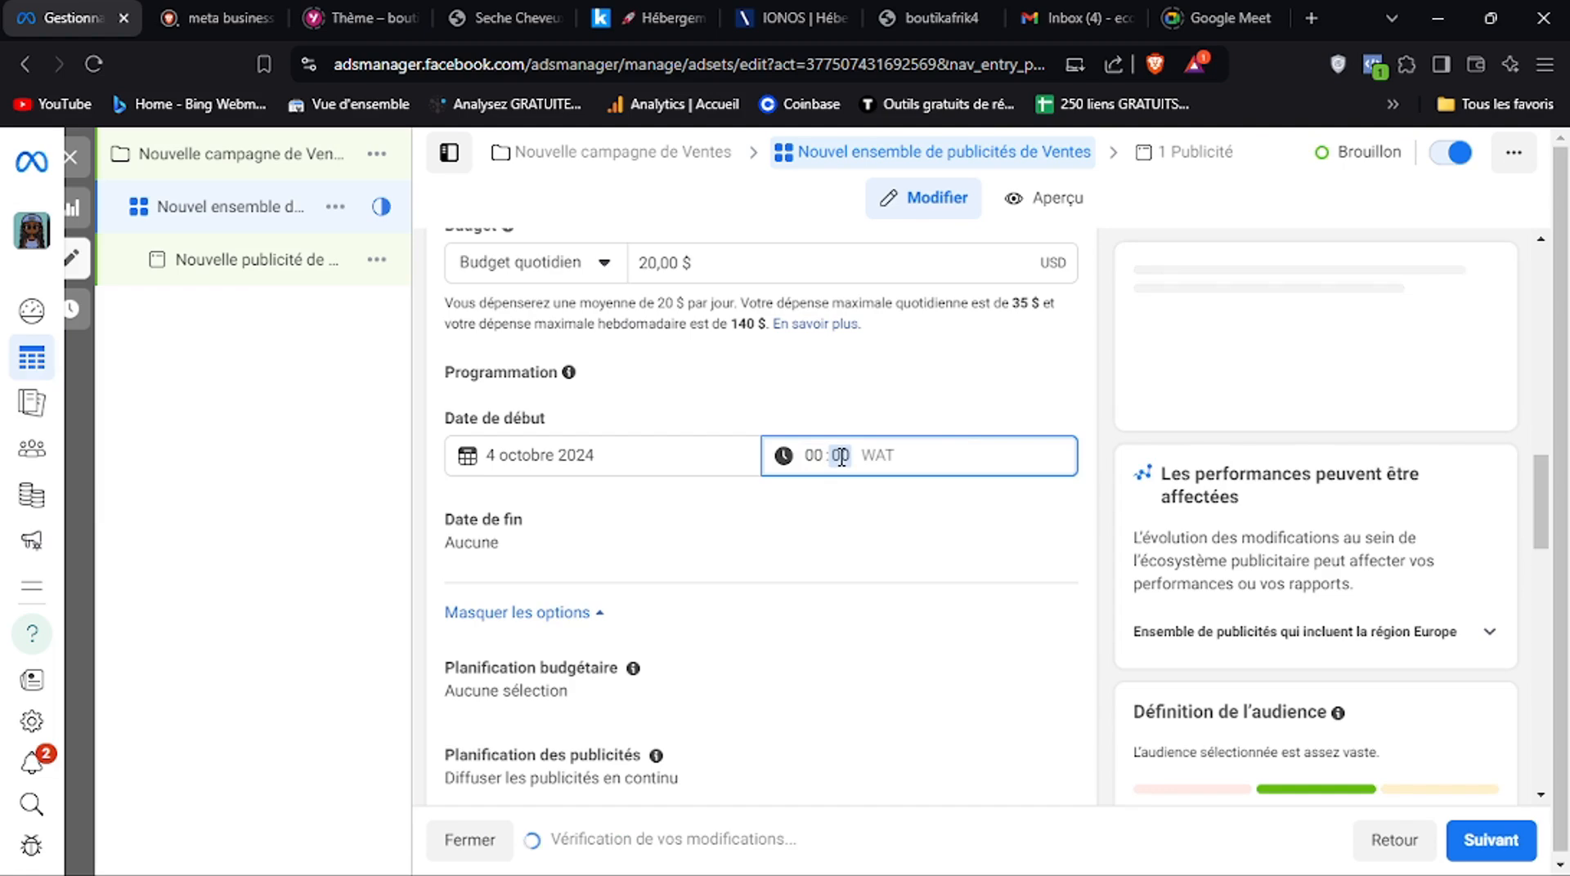
text(00)
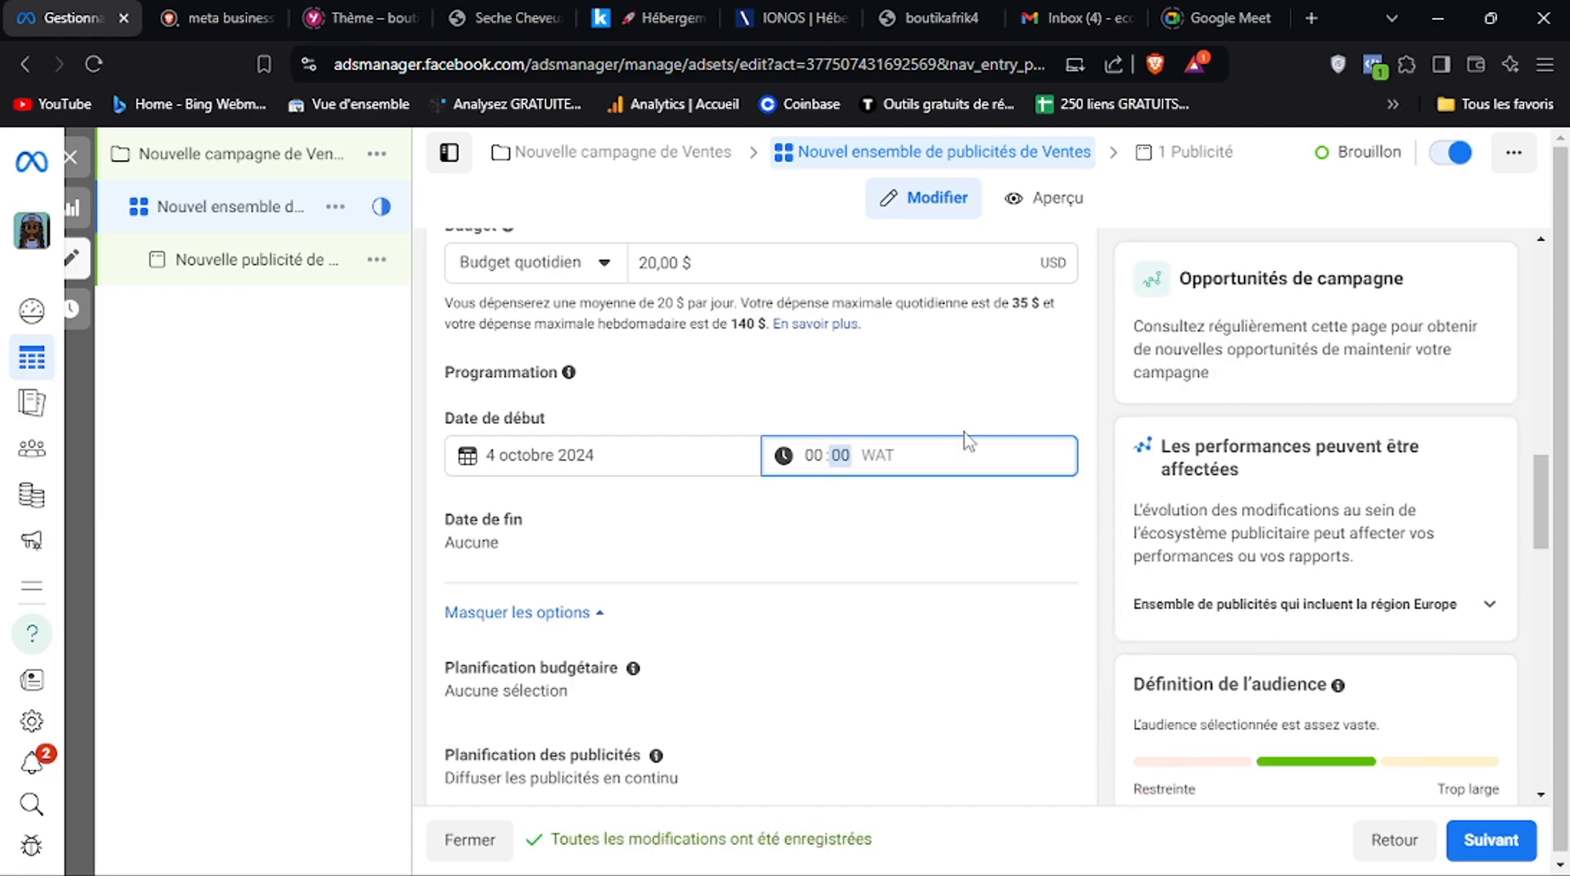
click(1035, 395)
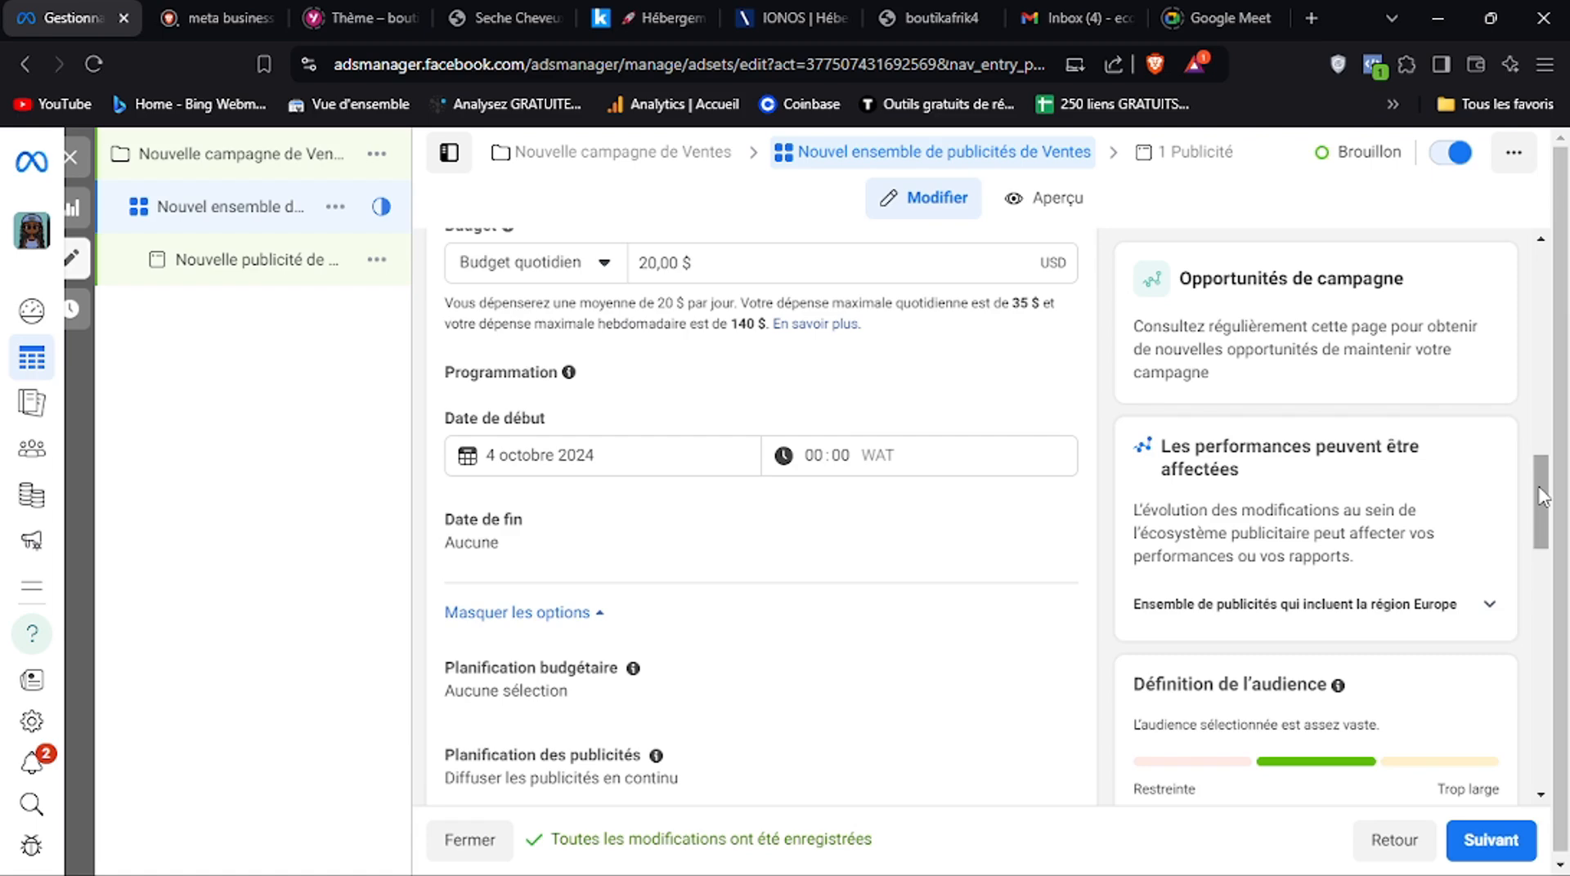
Open the Lieux settings in the ad set's audience controls and examine the location targeting and audience definition
drag(1539, 495, 1541, 606)
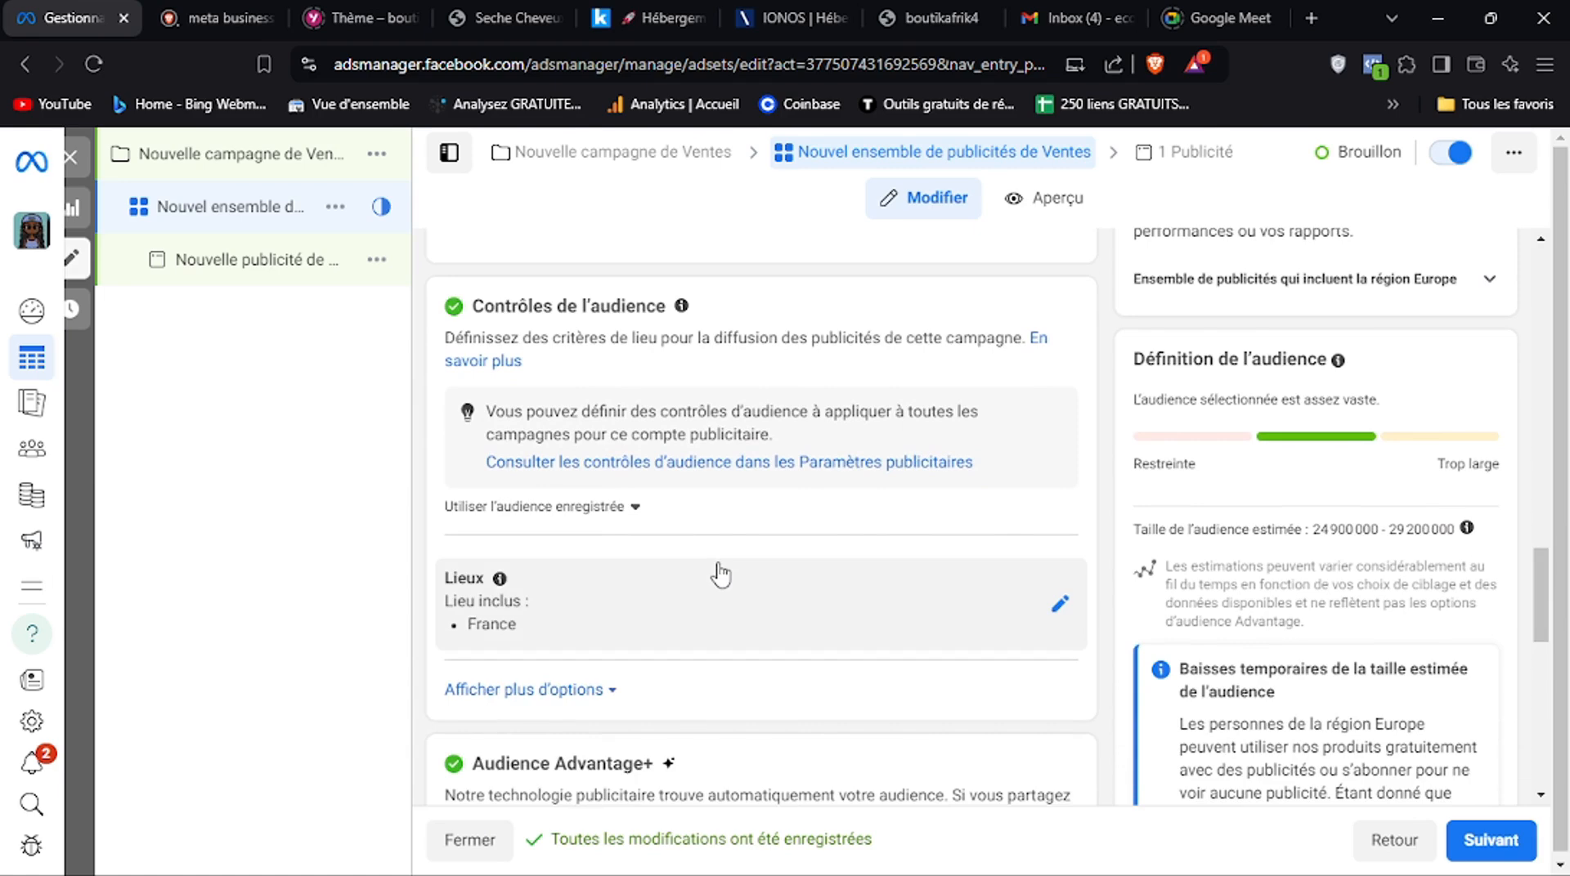
click(1060, 605)
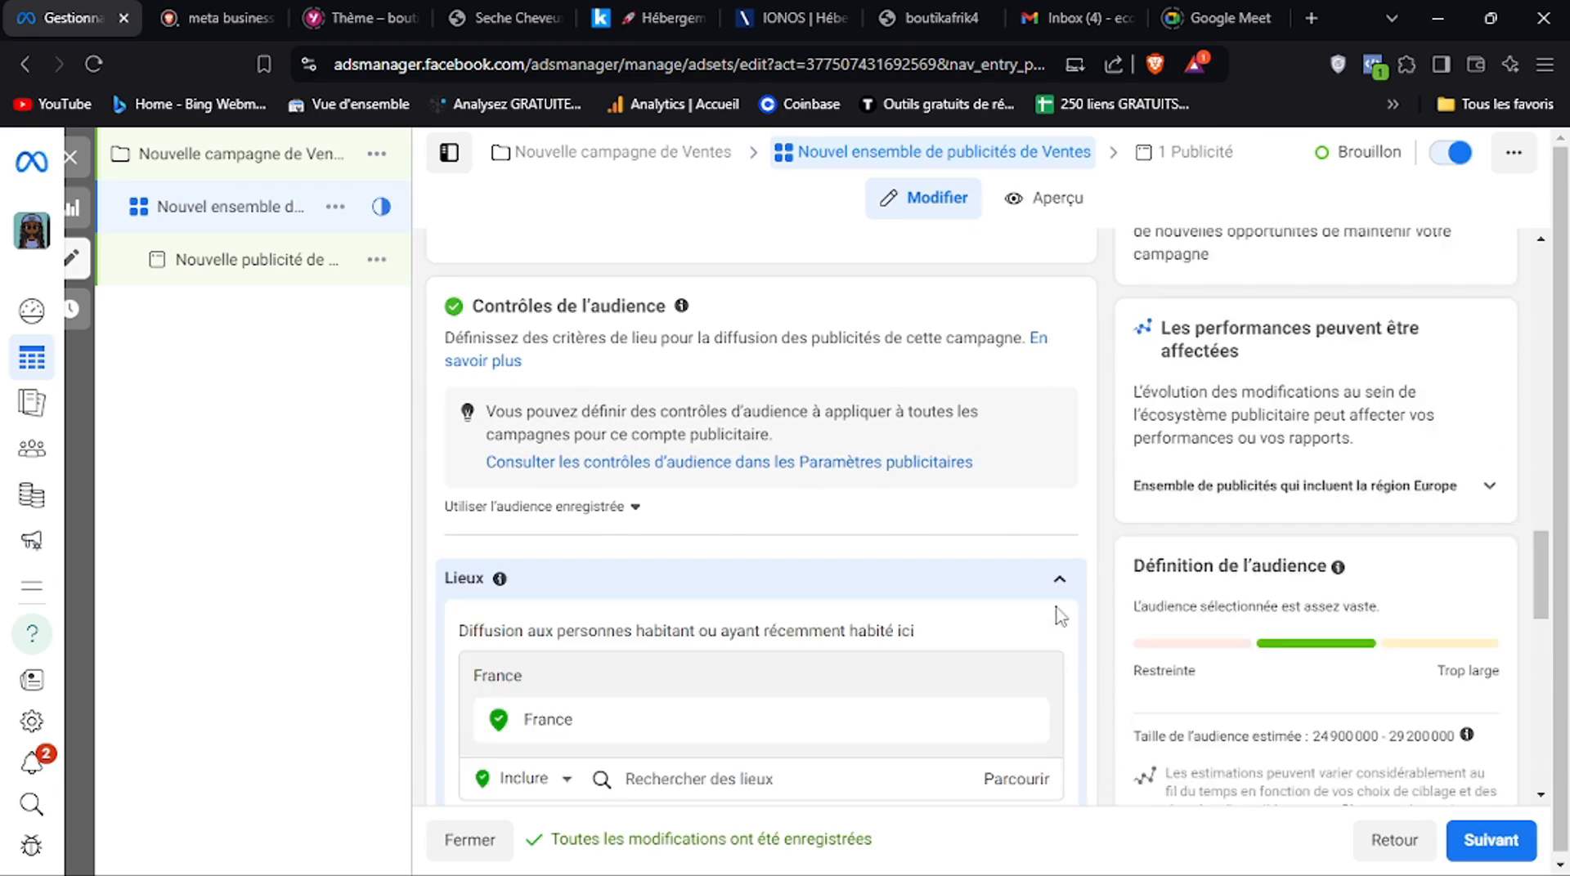
drag(1541, 609, 1542, 625)
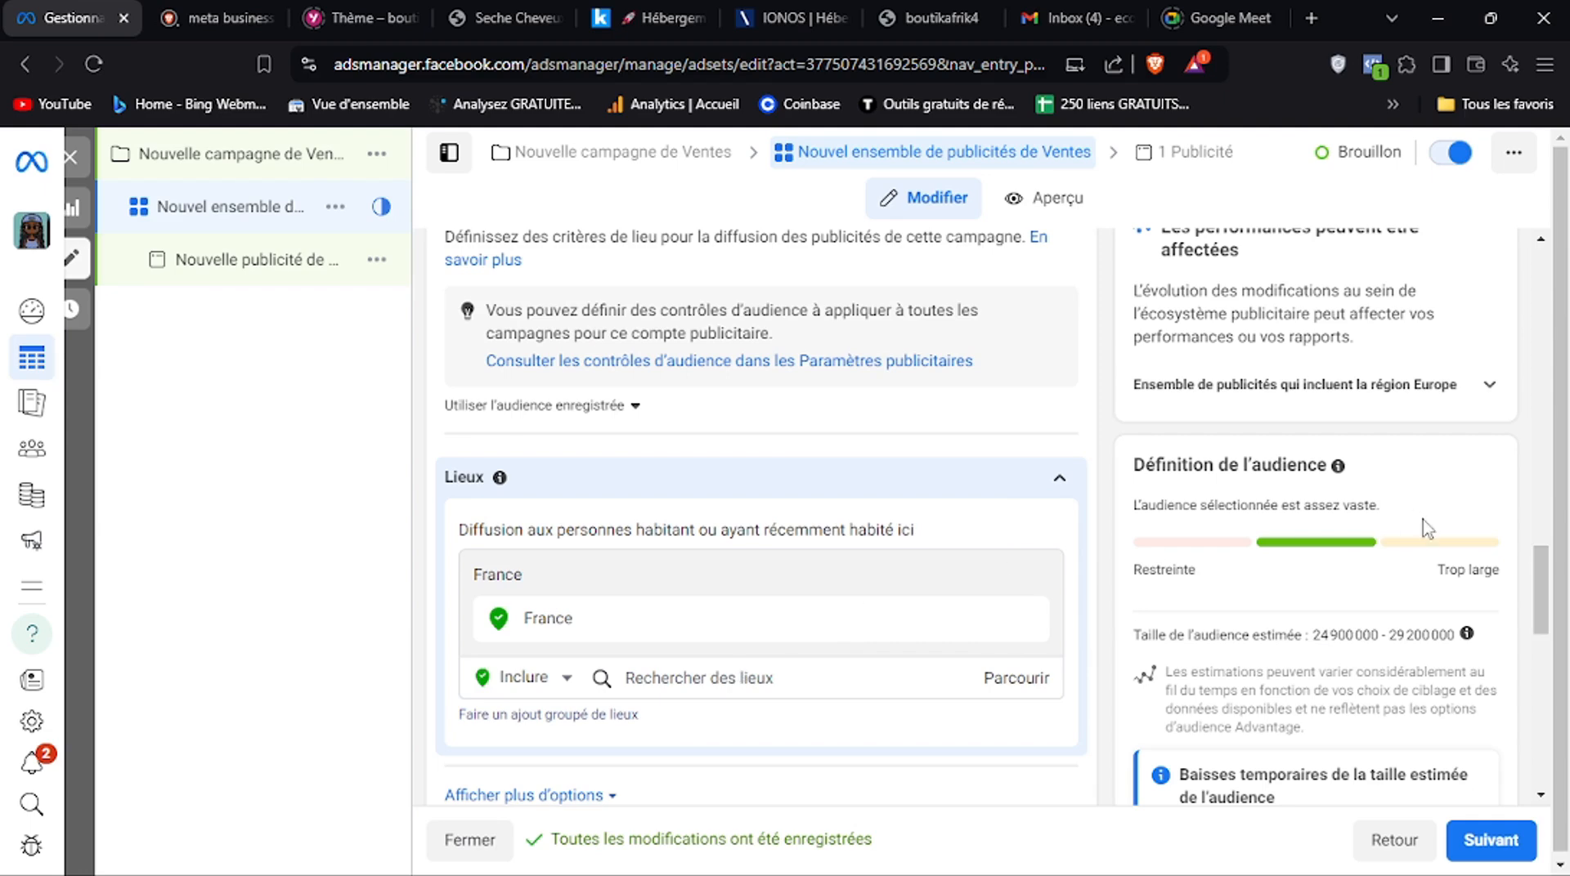
drag(1542, 589, 1542, 601)
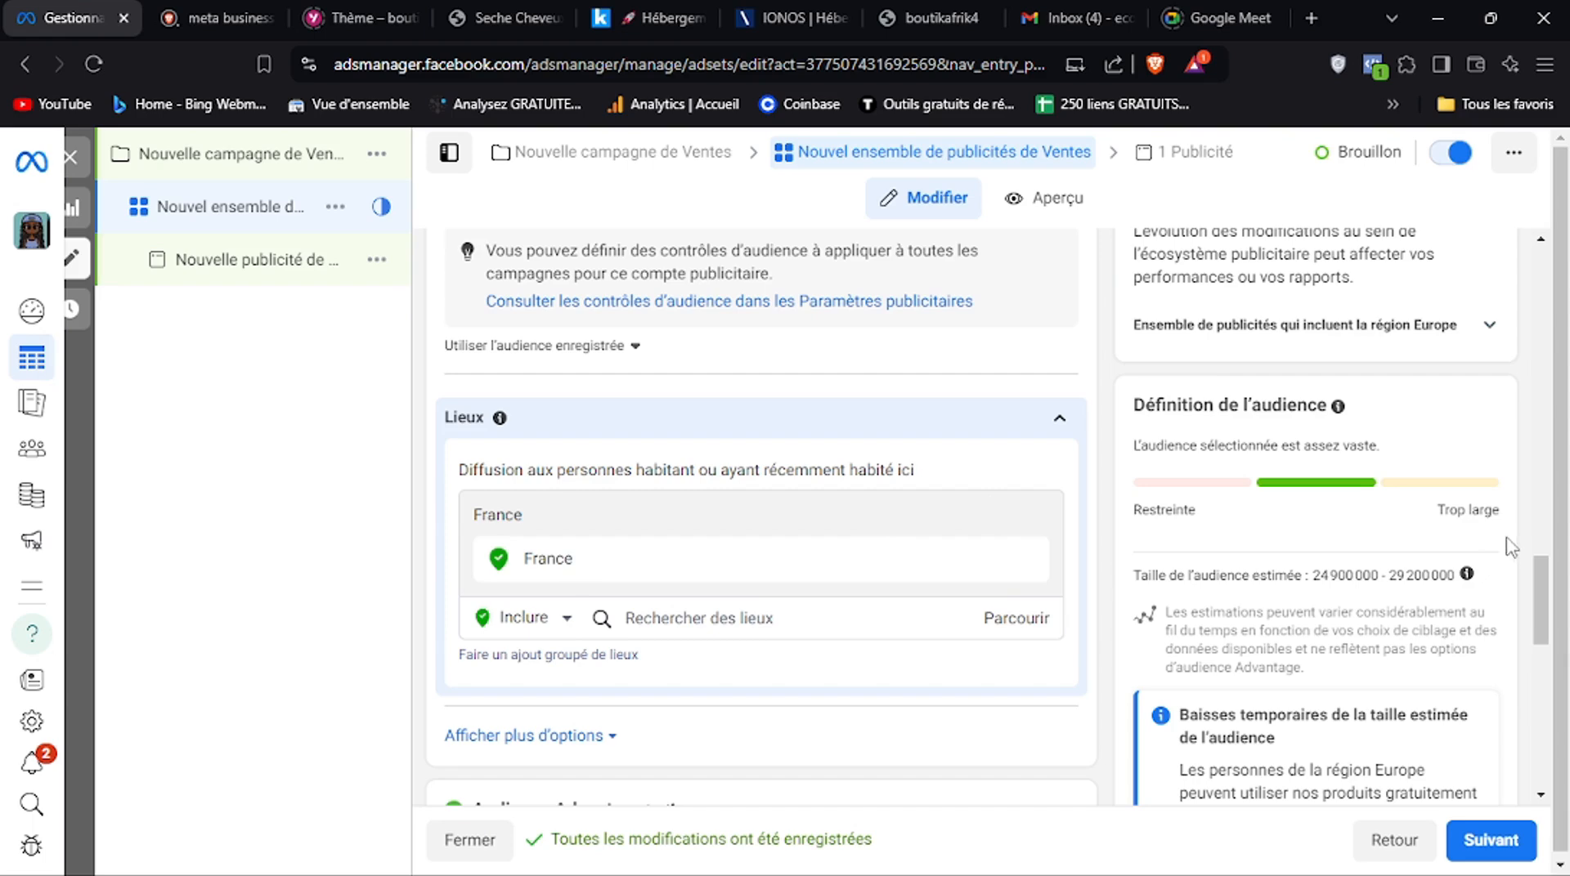
drag(1546, 600, 1545, 613)
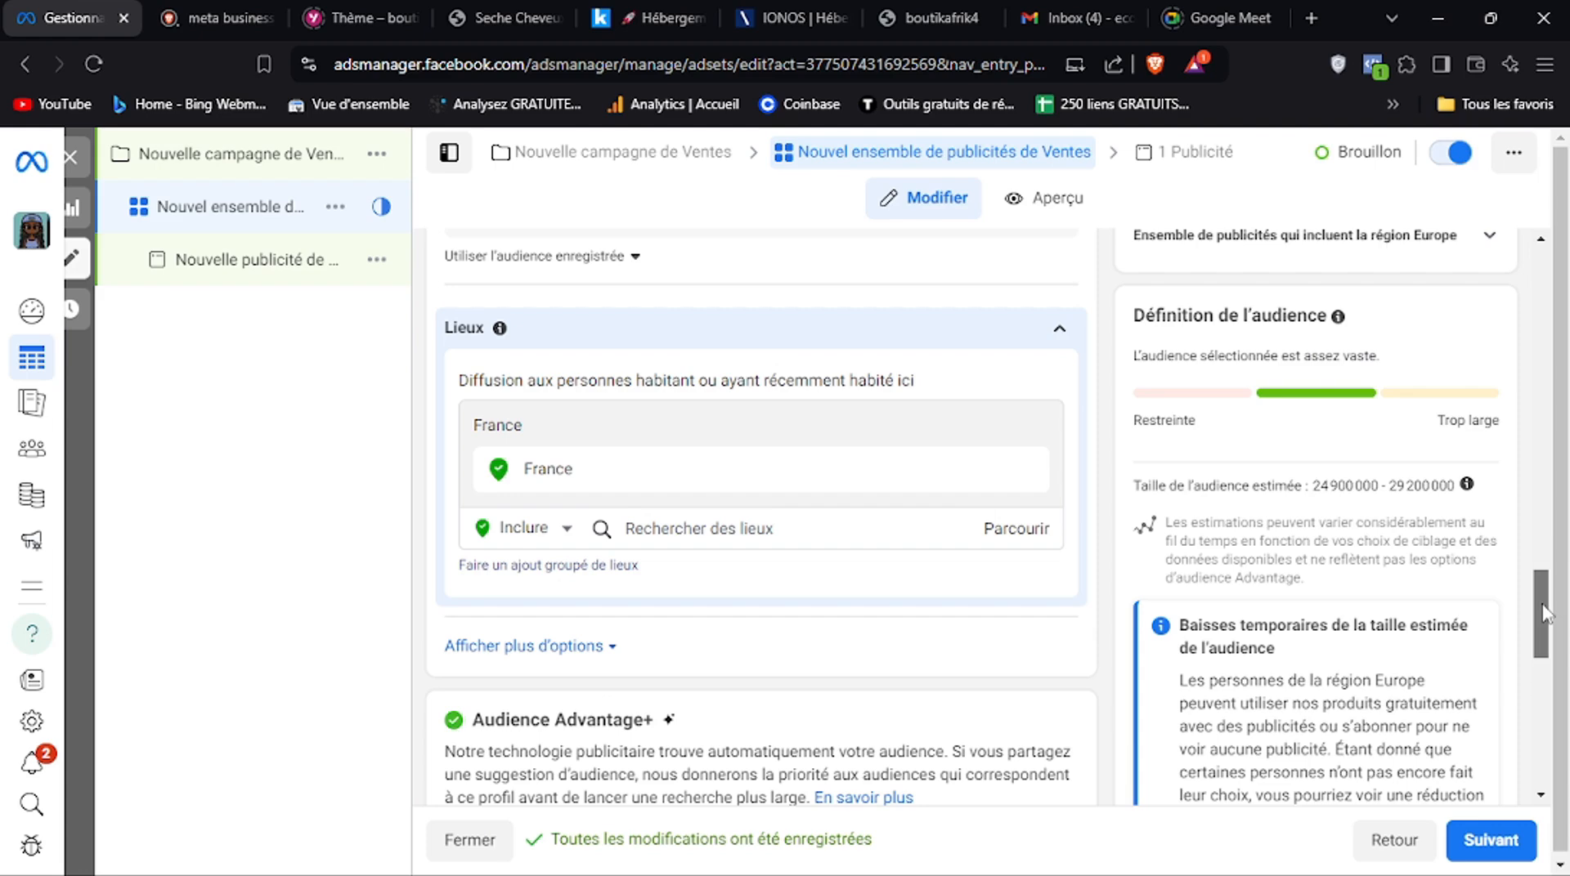
drag(1546, 615, 1546, 607)
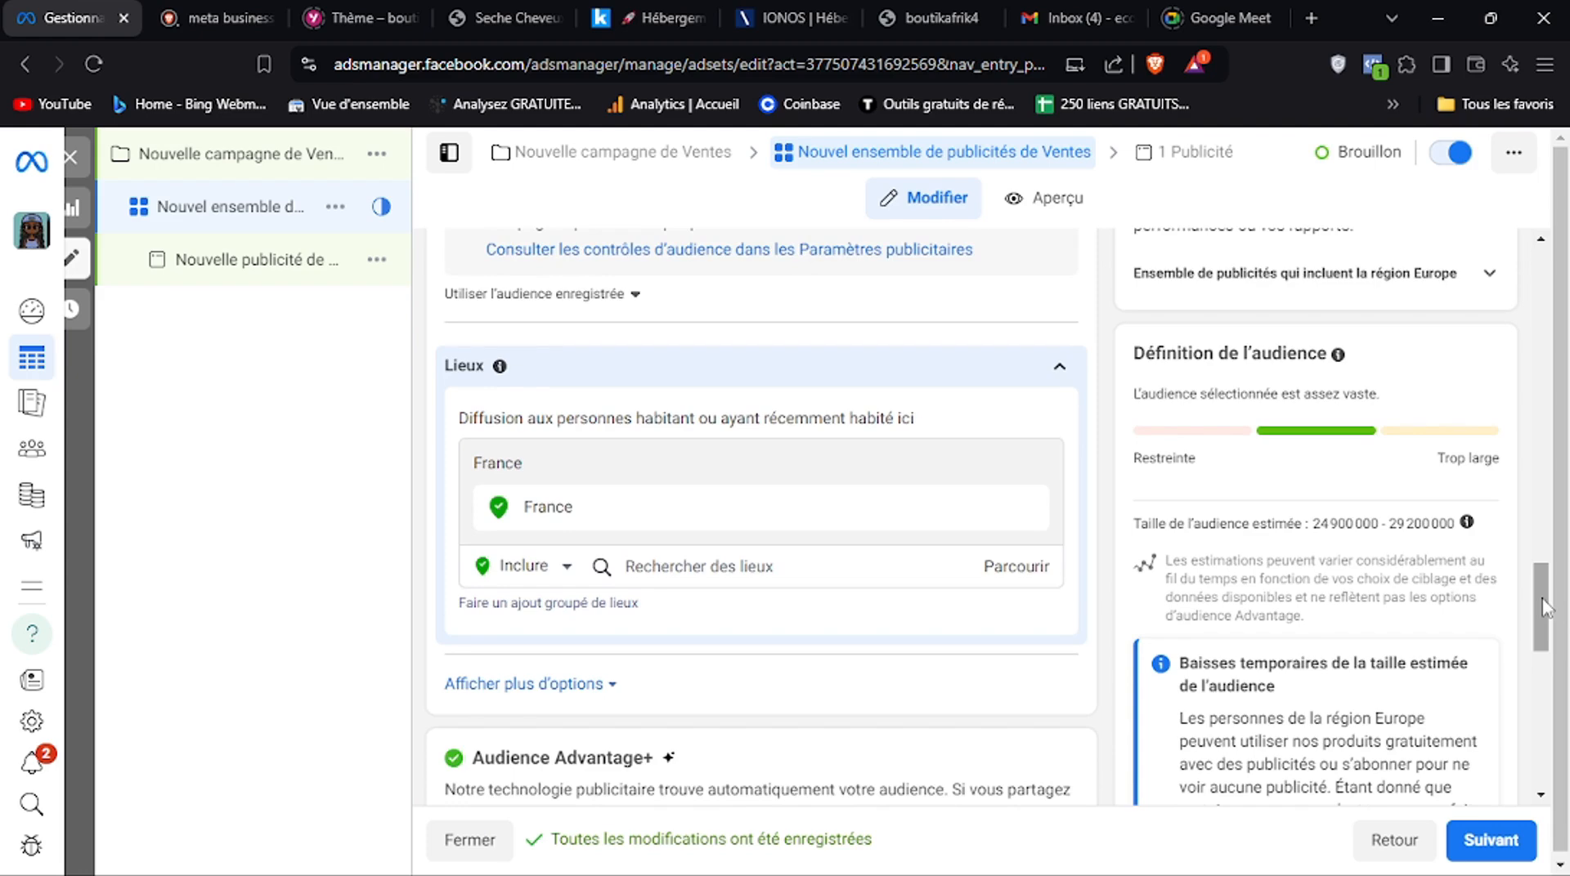
Replace France with Douala, Littoral Region, Cameroon in the audience locations and restrict the targeting to just that city
drag(1545, 609, 1546, 612)
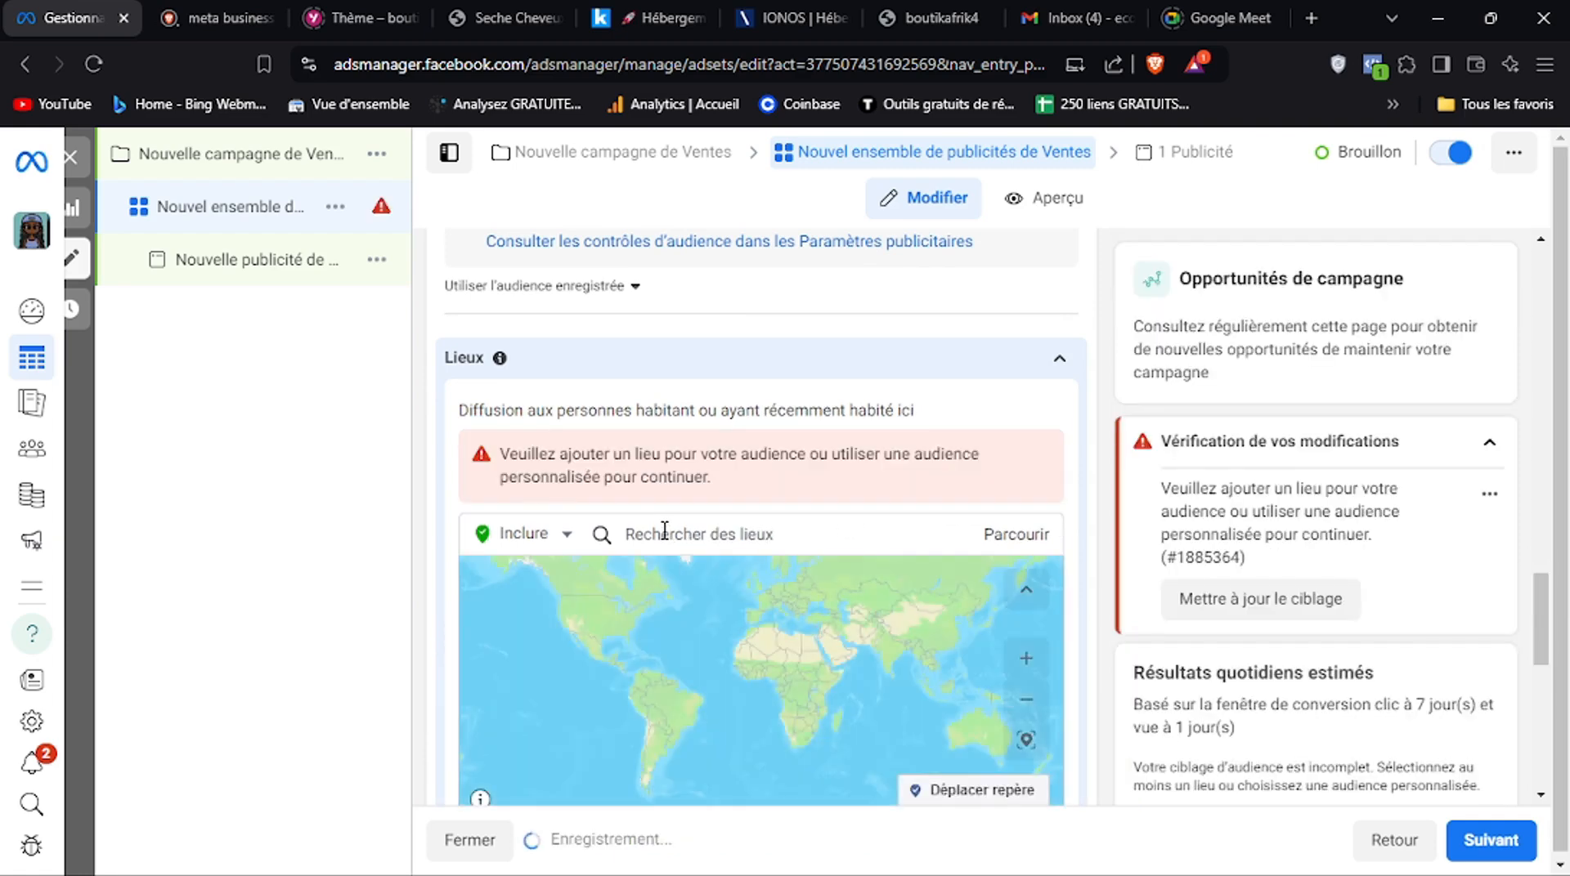
click(664, 530)
text(dd)
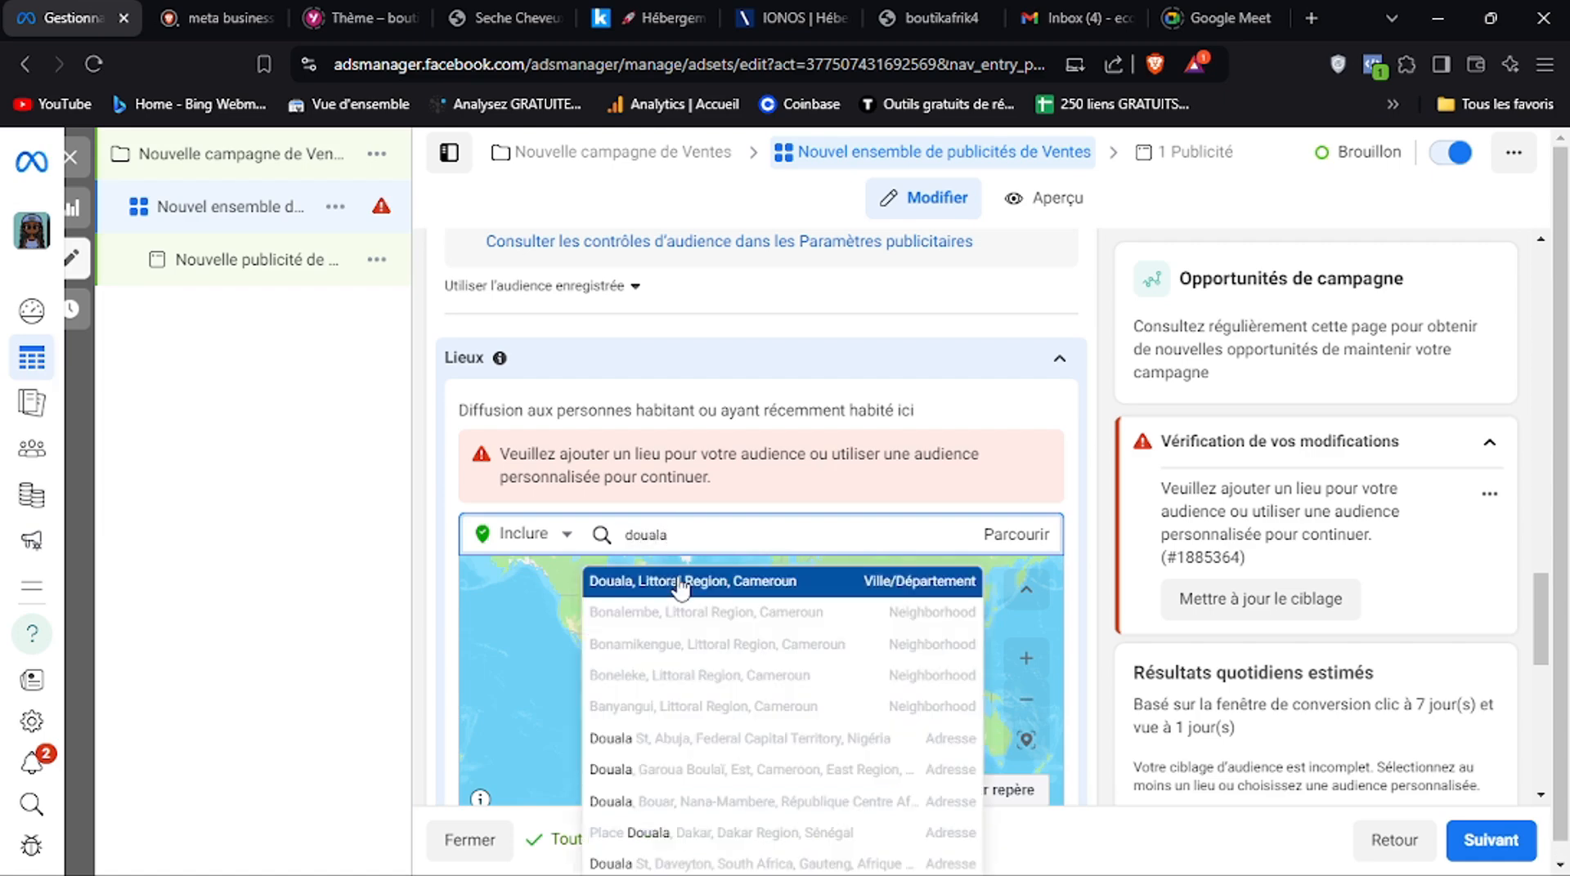
click(682, 585)
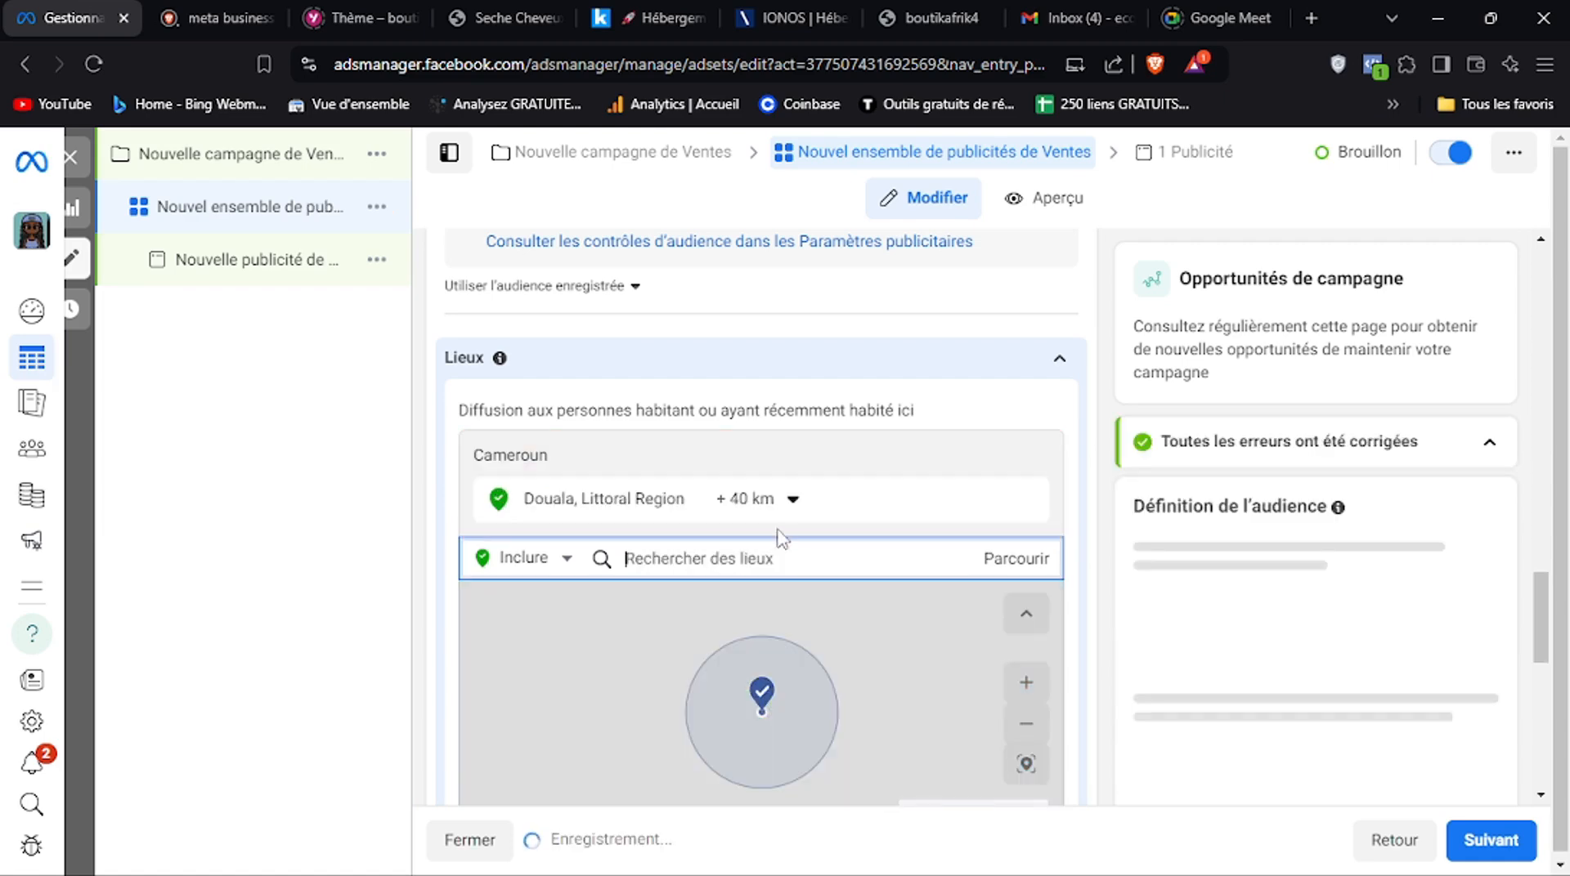
click(768, 501)
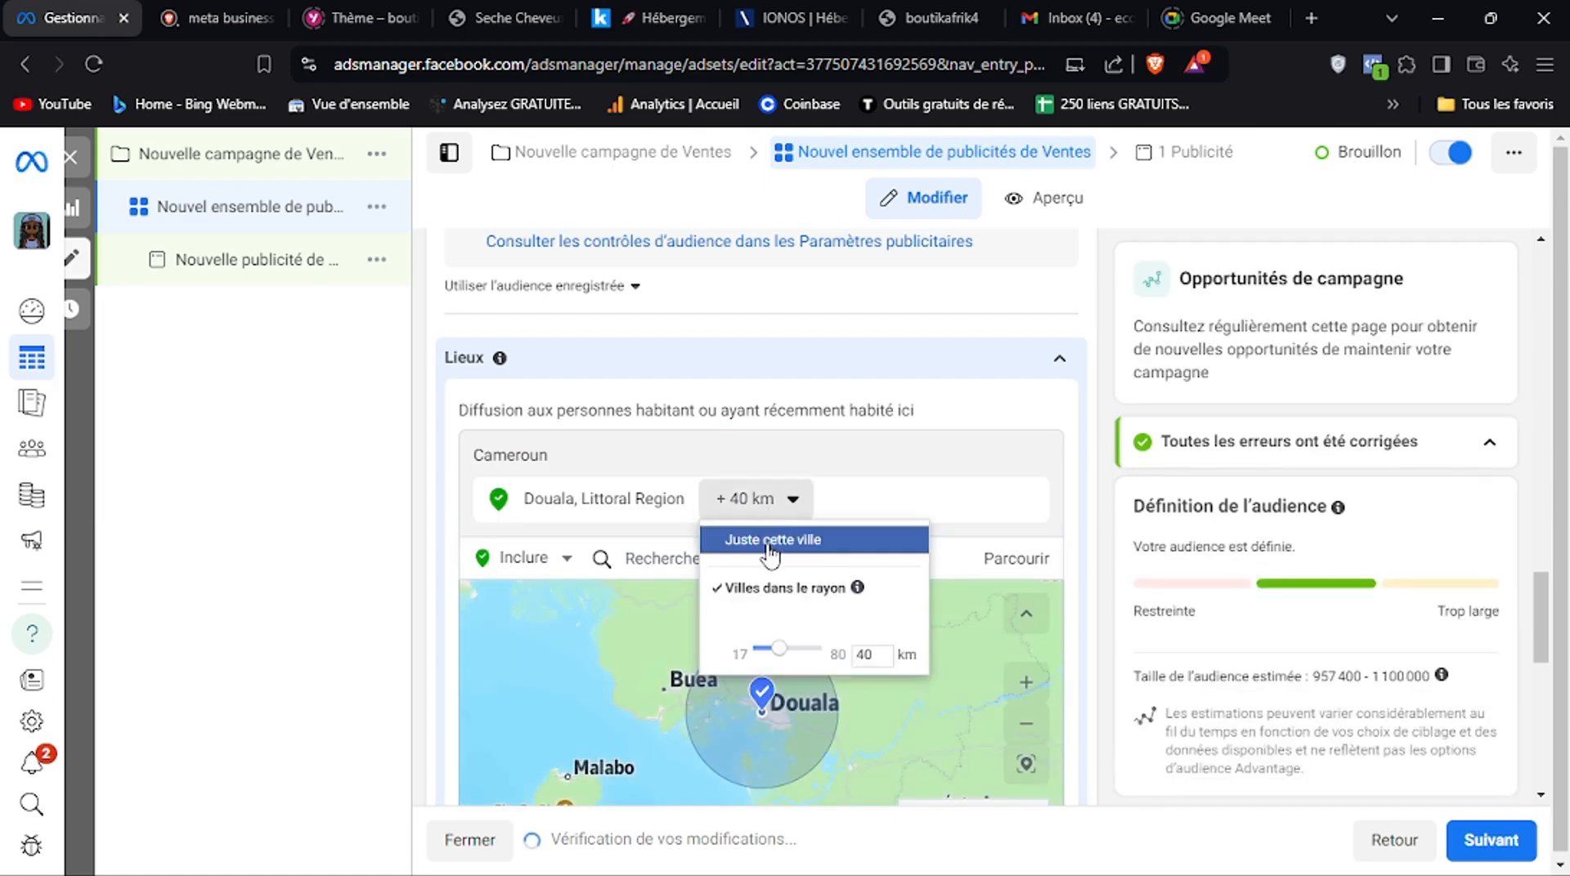
click(769, 541)
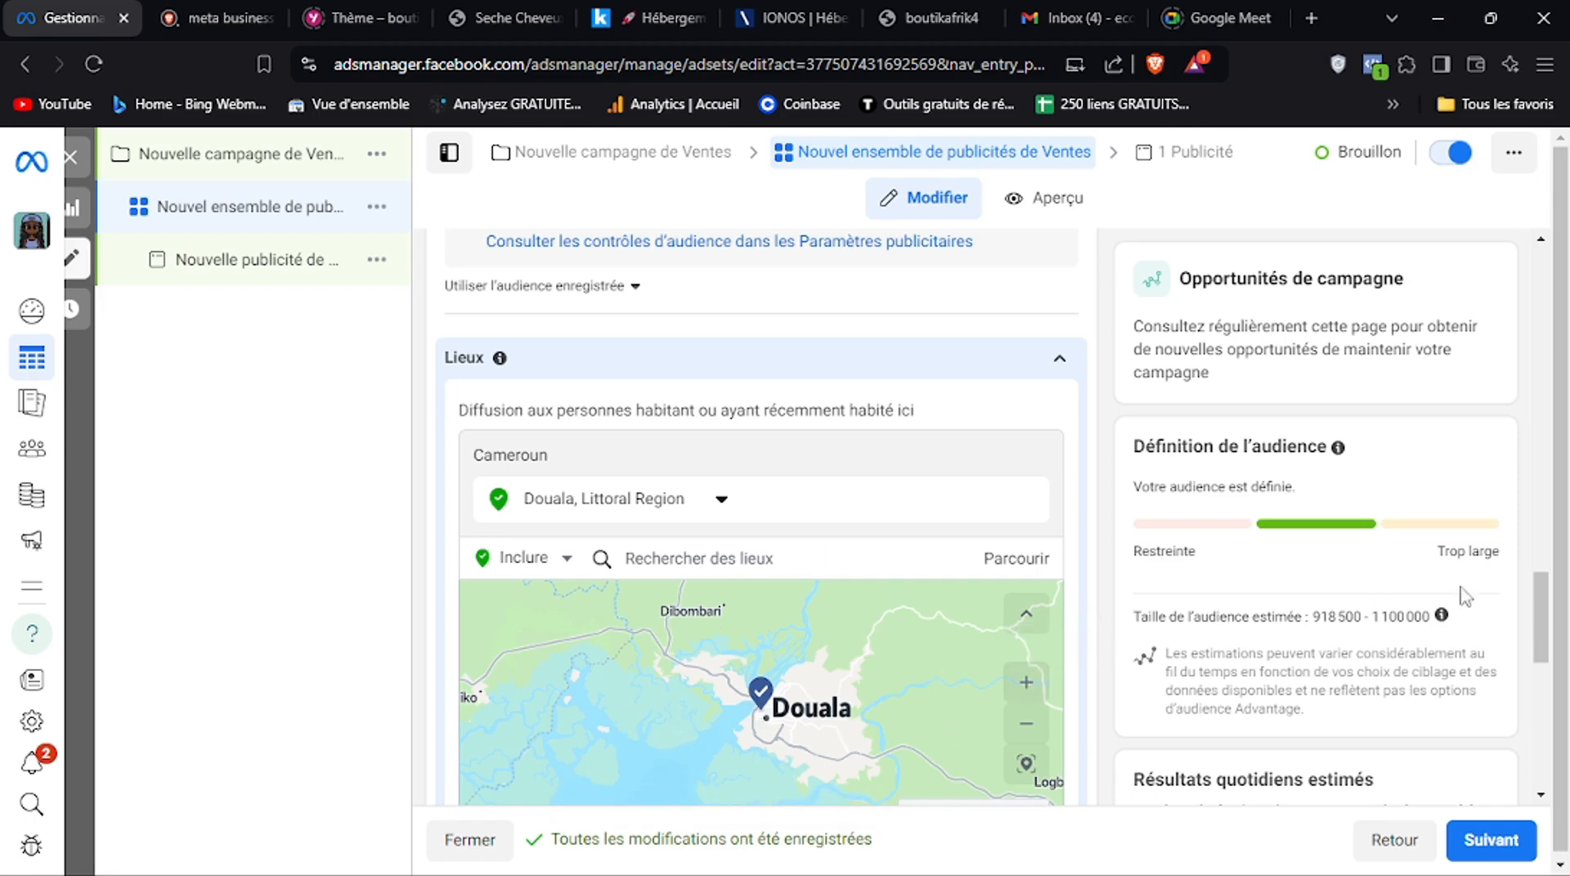
Show the additional audience control options and set the minimum age to 25
drag(1544, 606, 1544, 625)
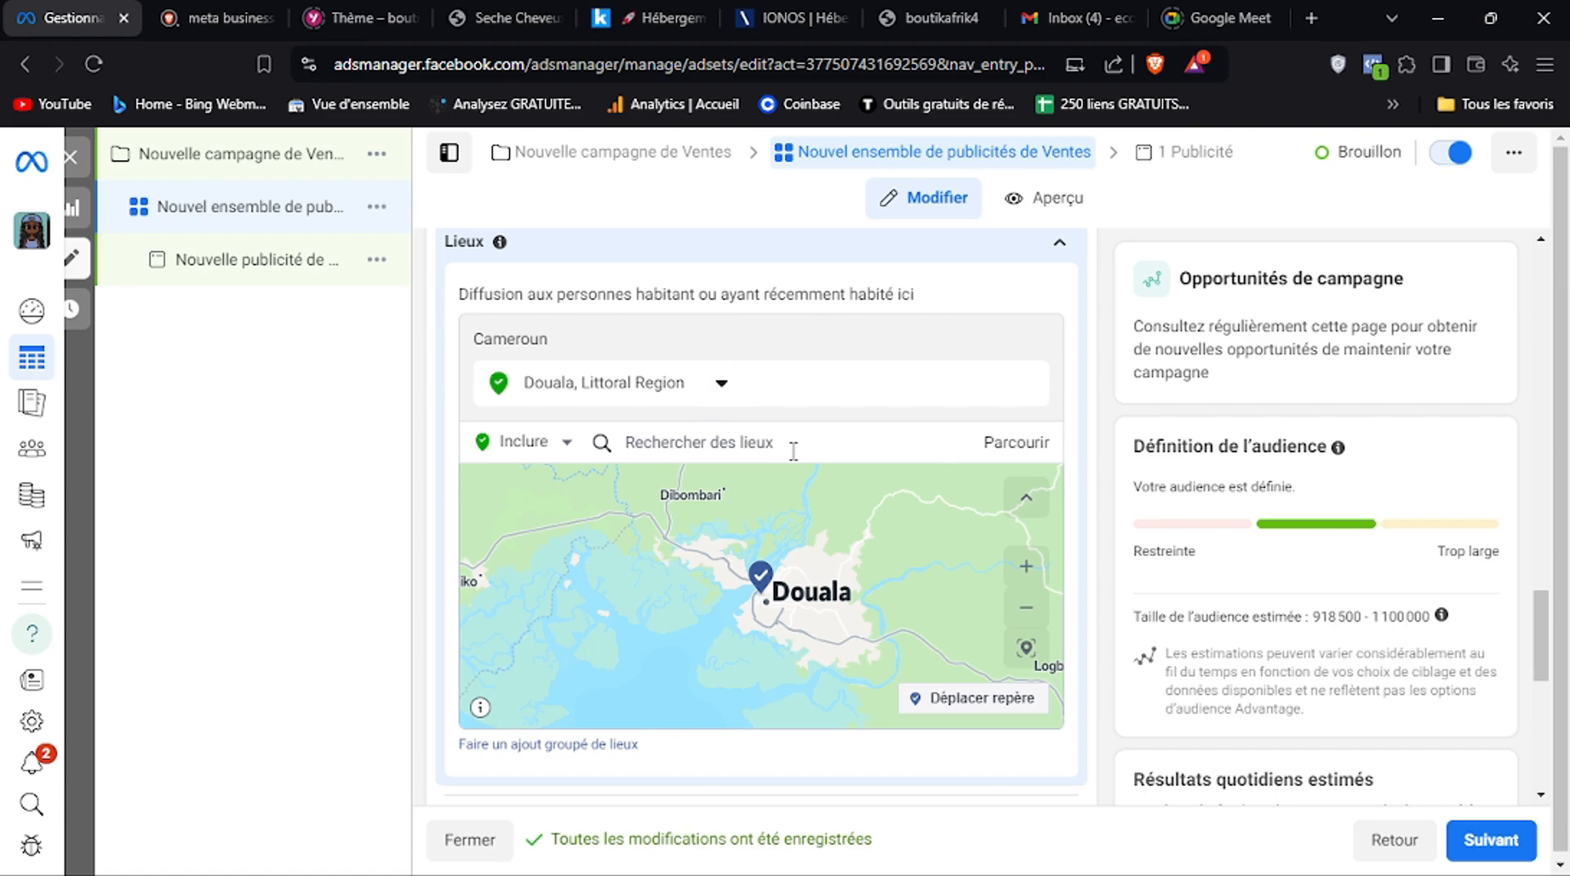
drag(1541, 640, 1537, 655)
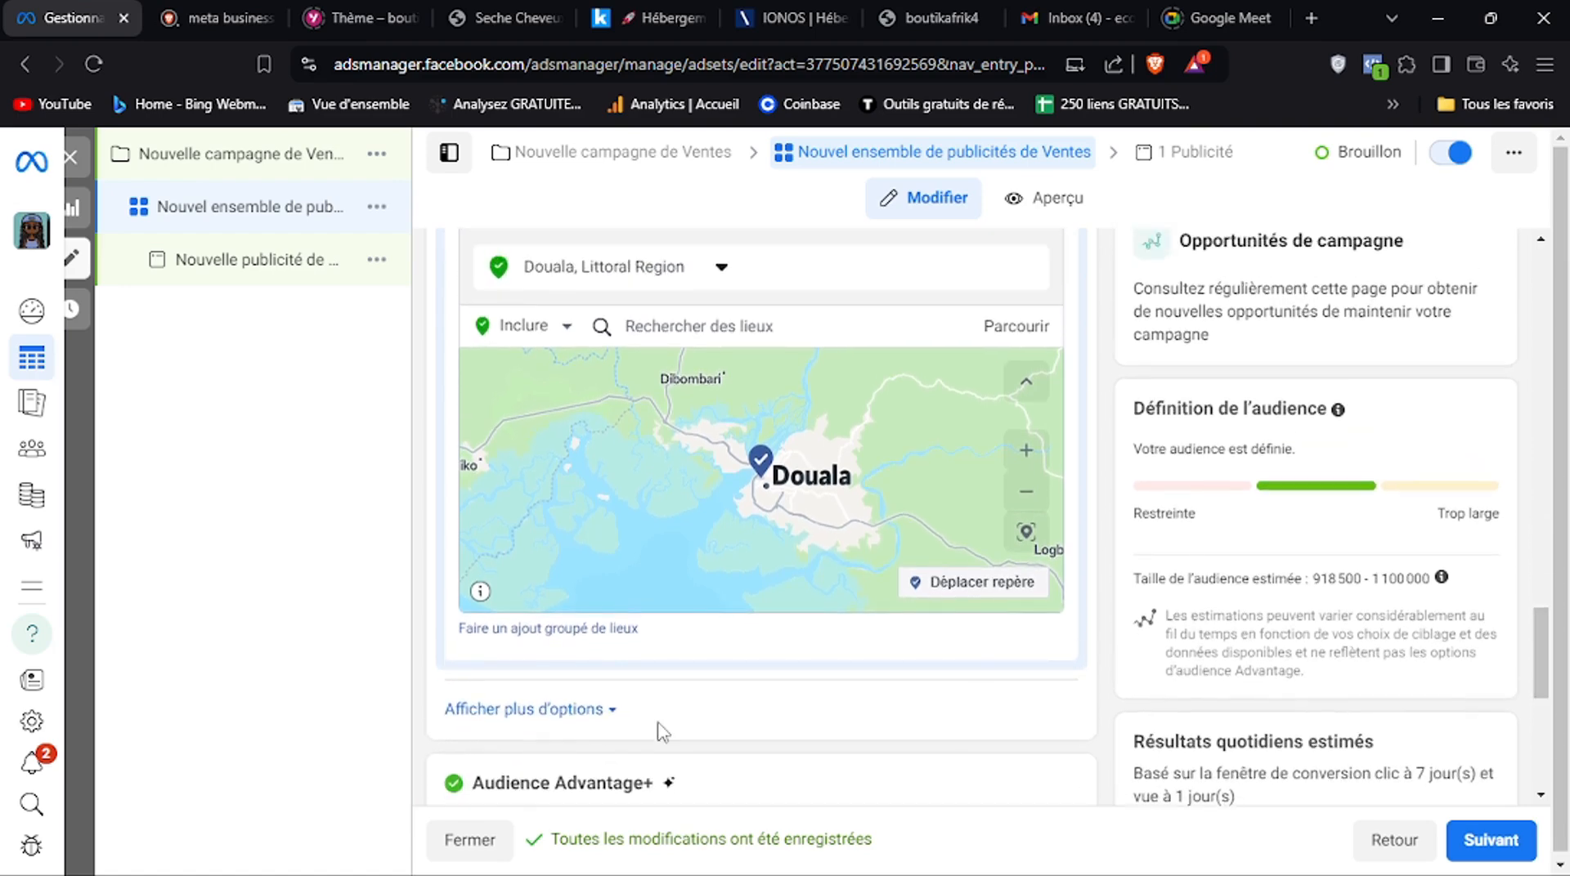
click(598, 711)
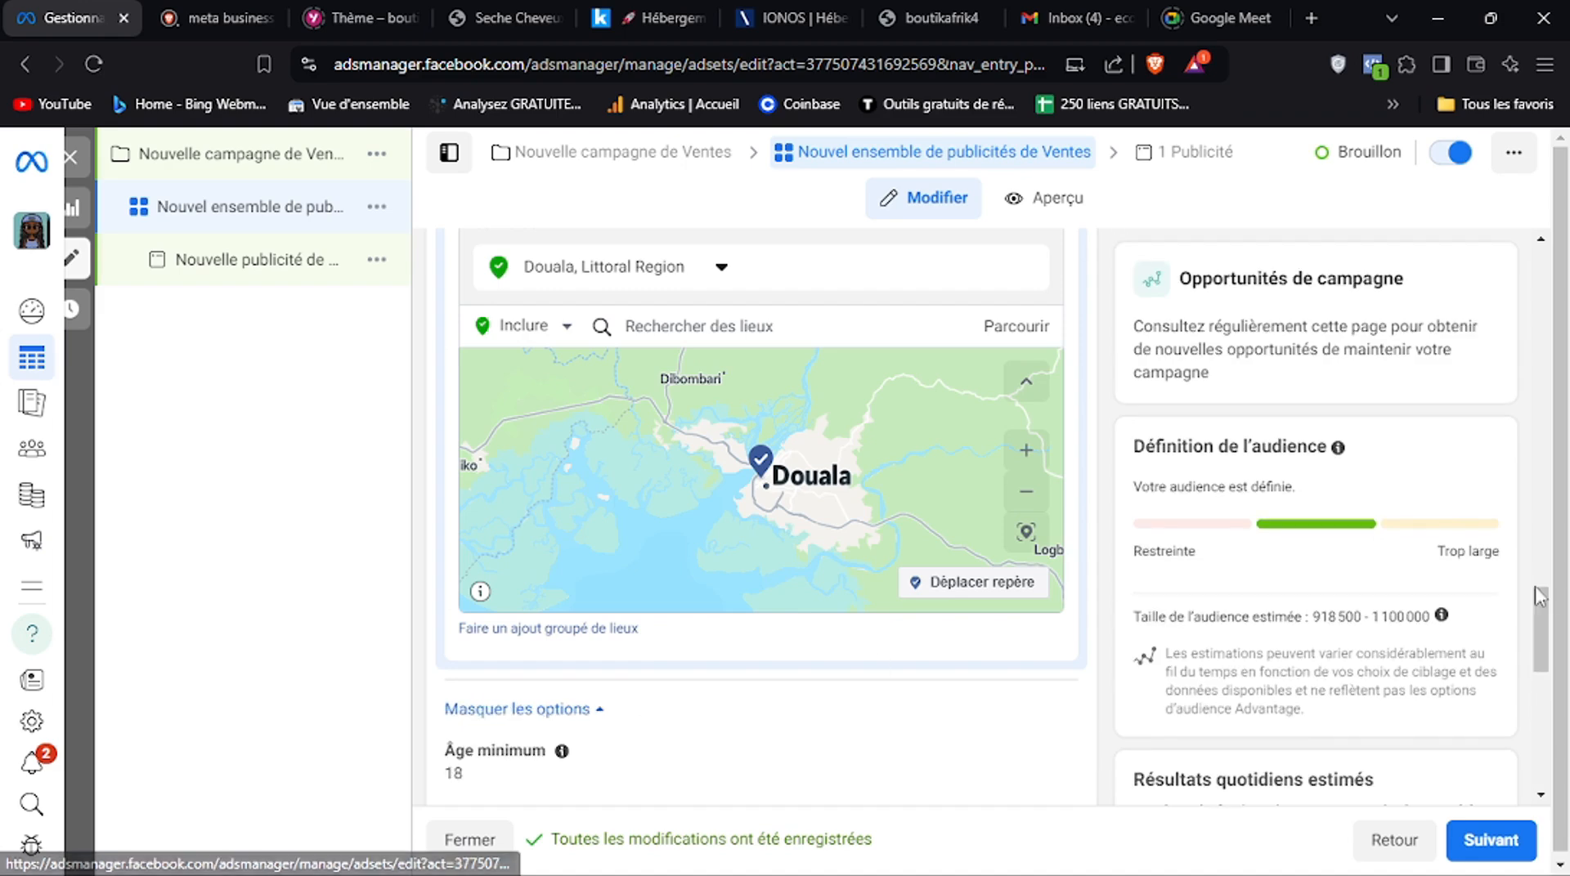
drag(1542, 621, 1544, 643)
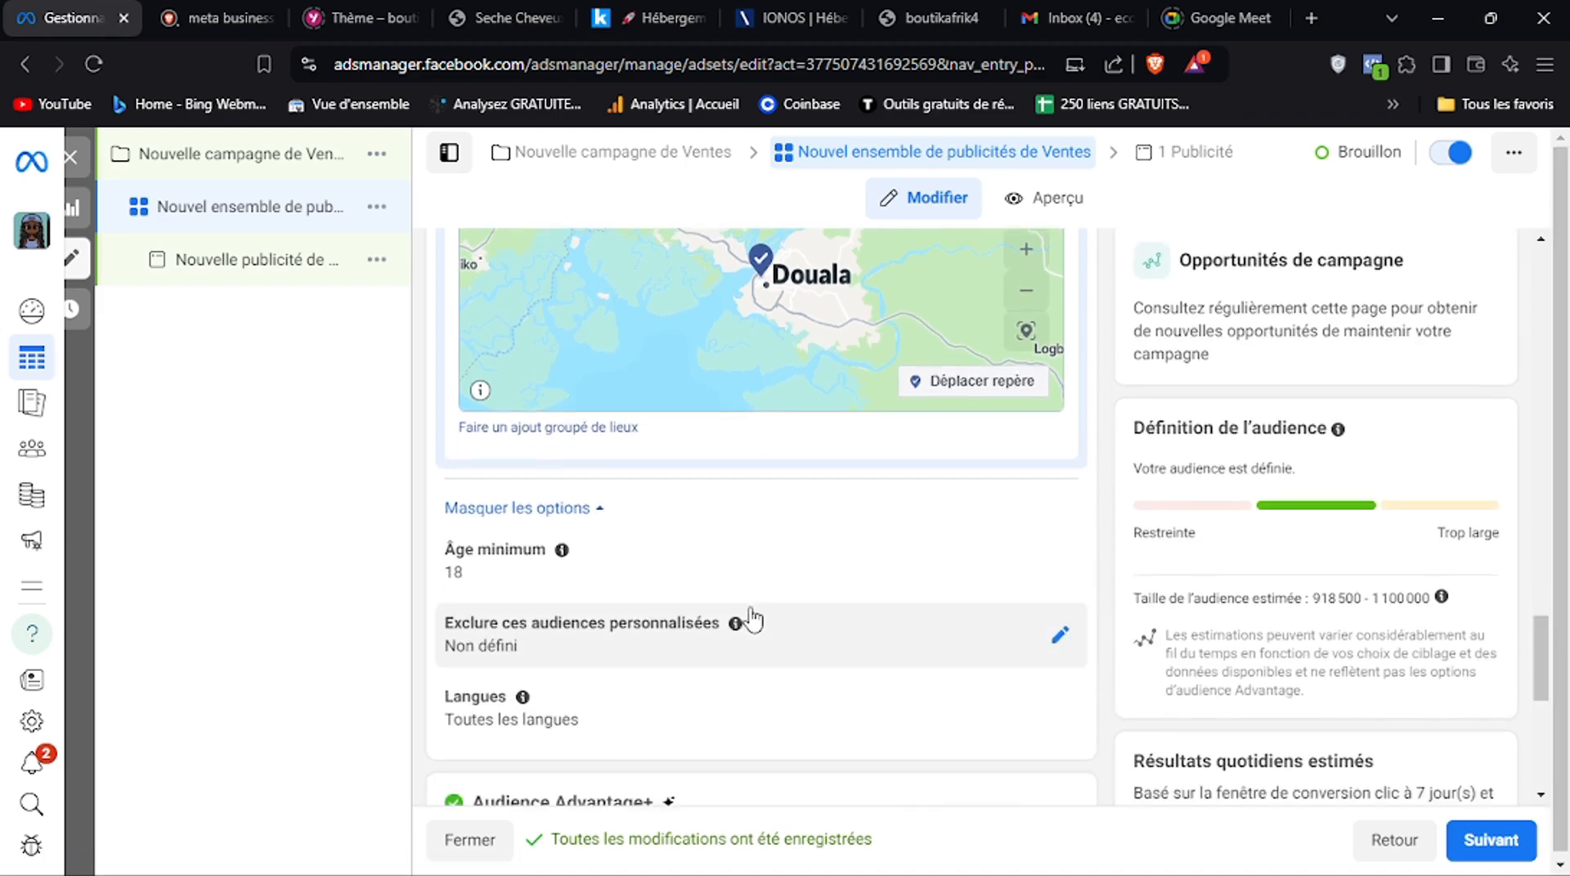
scroll(785, 576, down, 5)
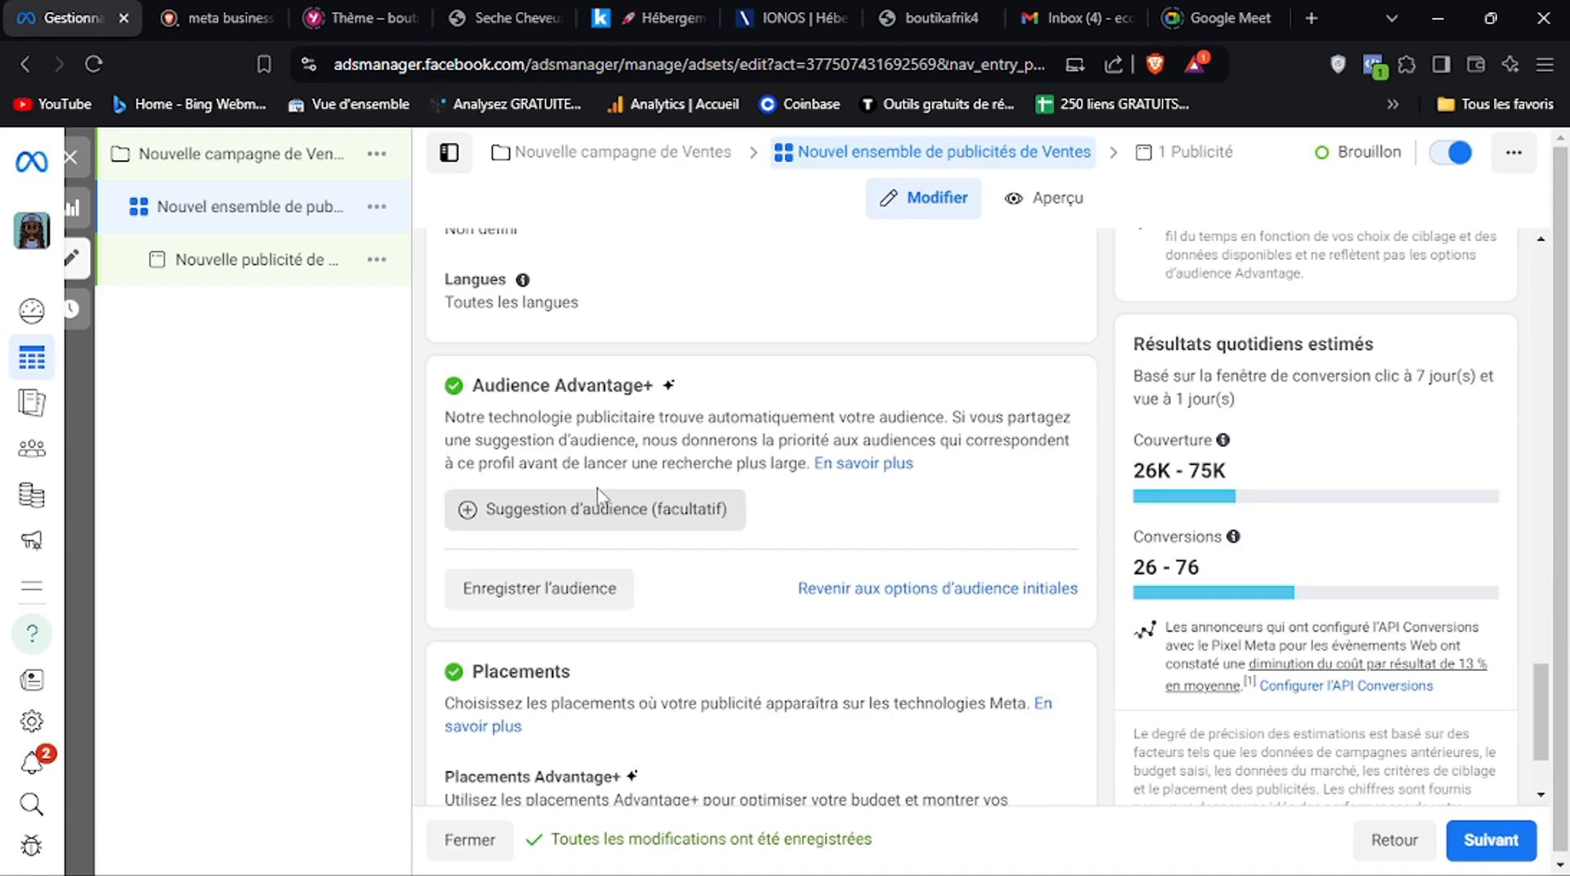
scroll(1534, 686, up, 4)
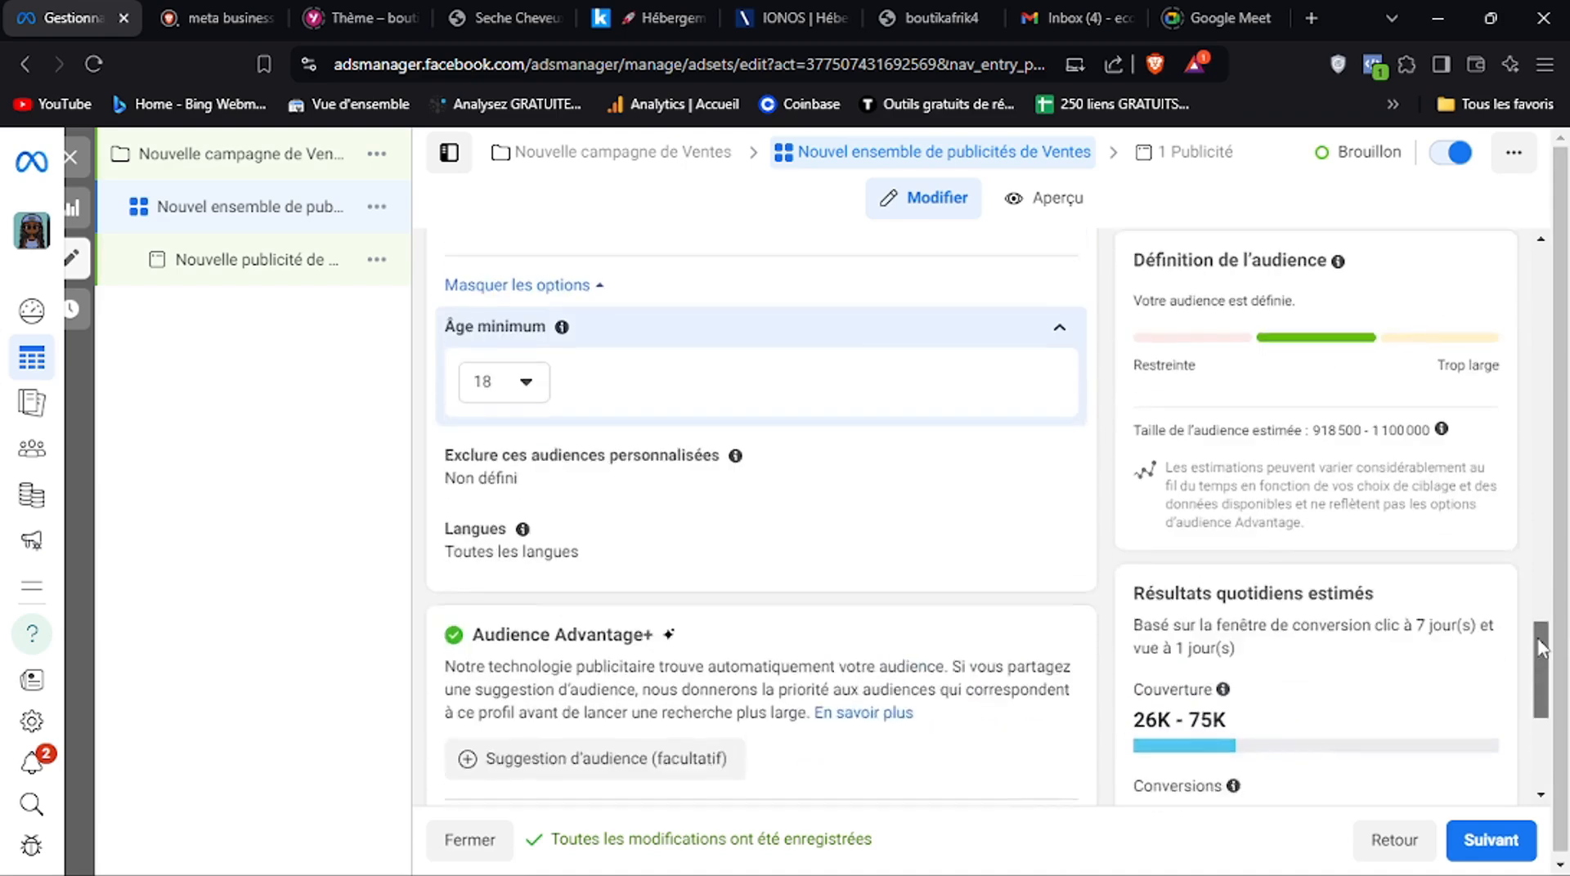
click(528, 431)
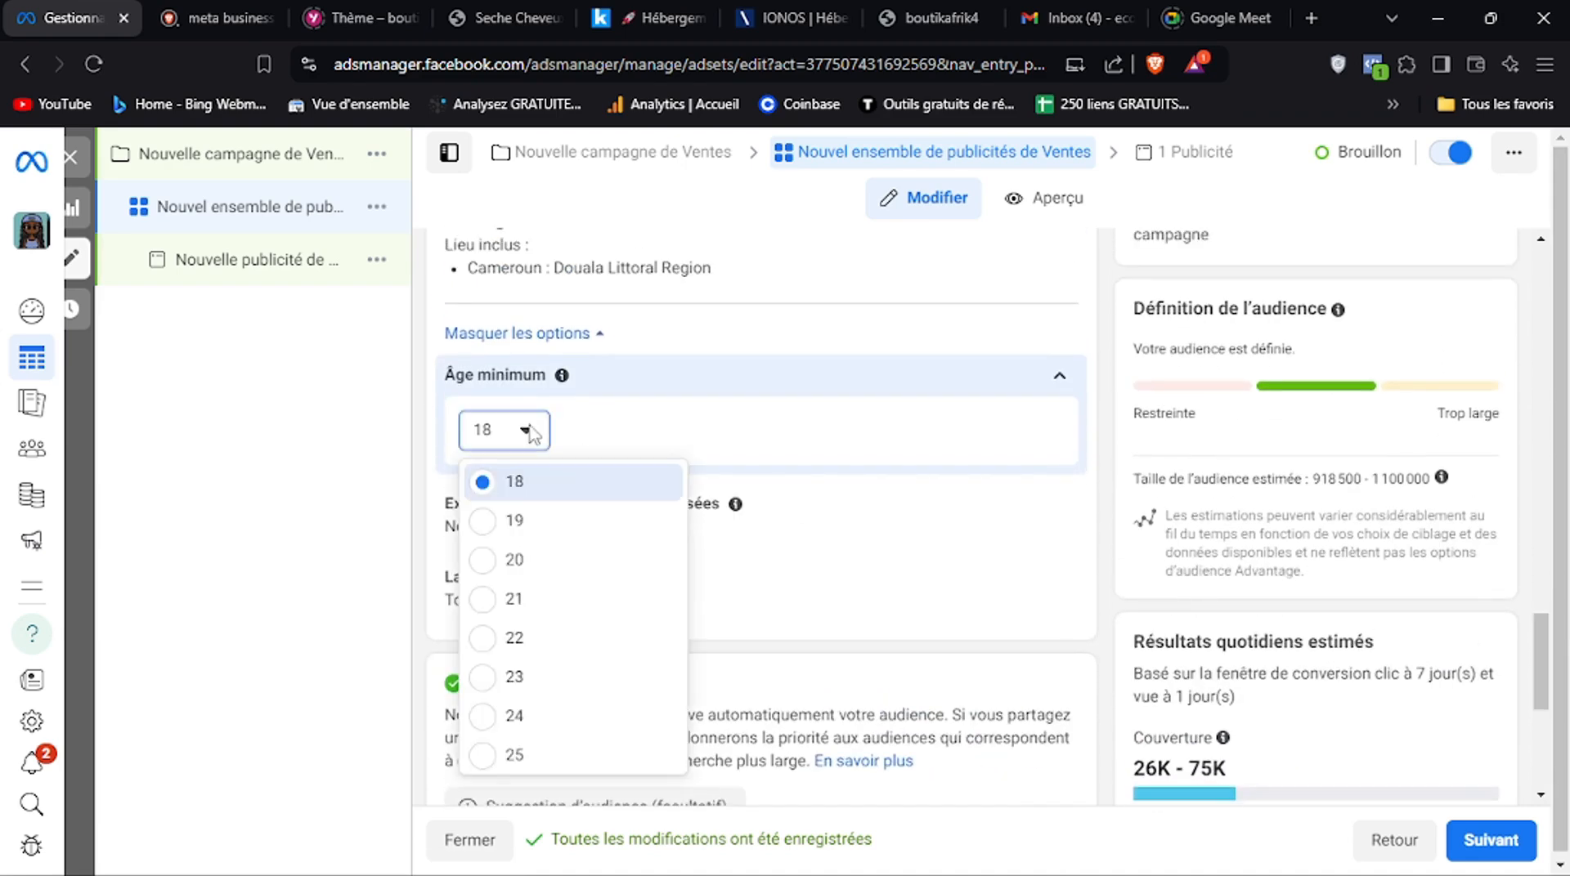
click(537, 757)
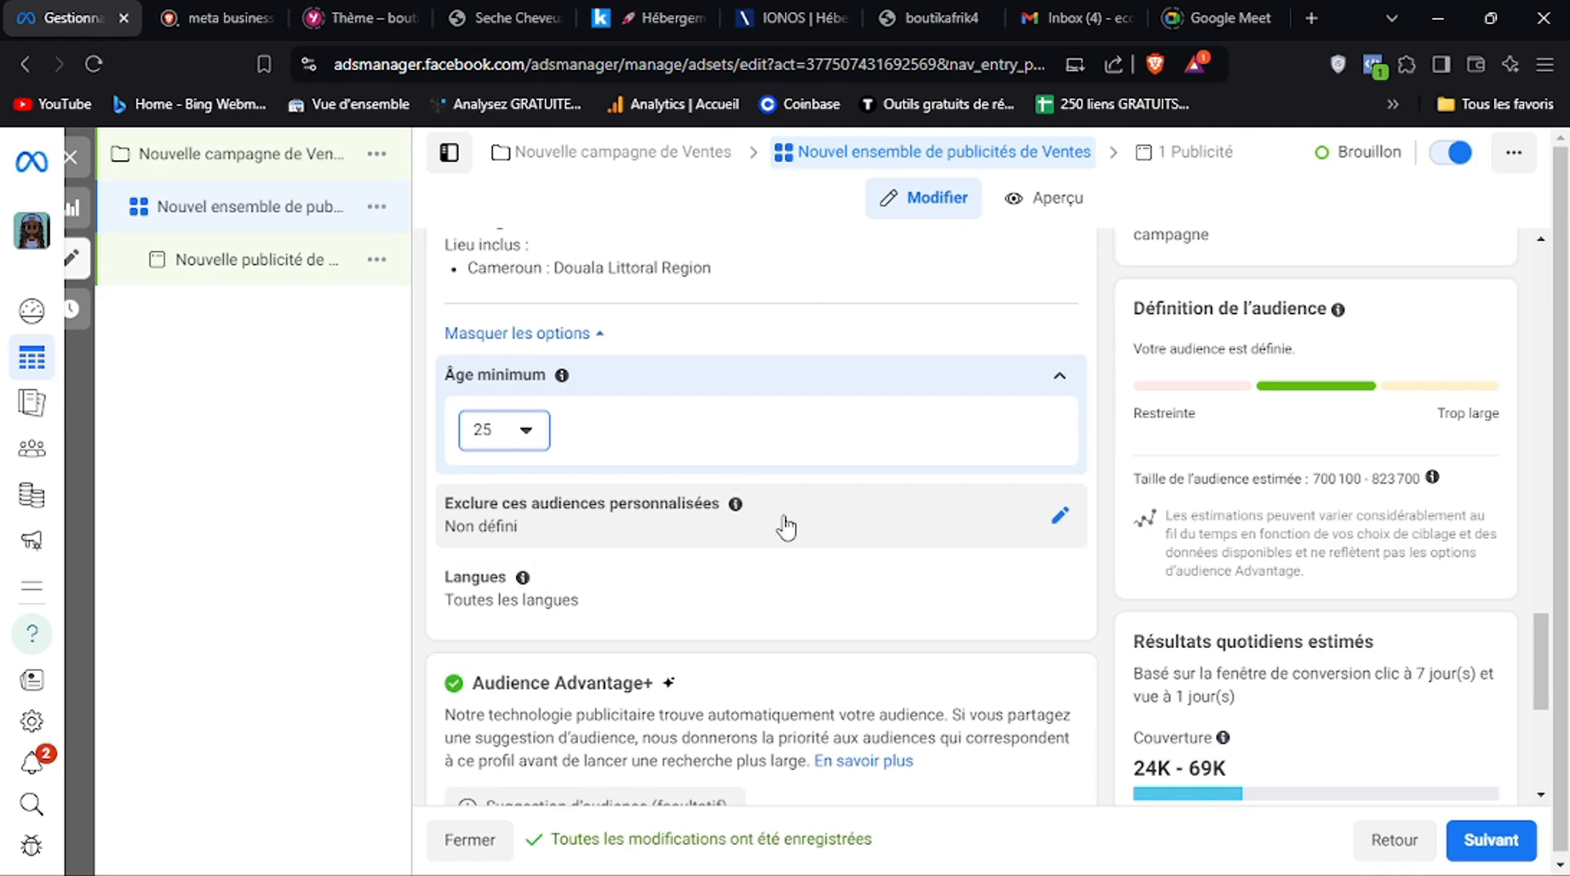
Revert from Audience Advantage+ to the original audience options and confirm using the original audience
drag(1544, 685, 1542, 707)
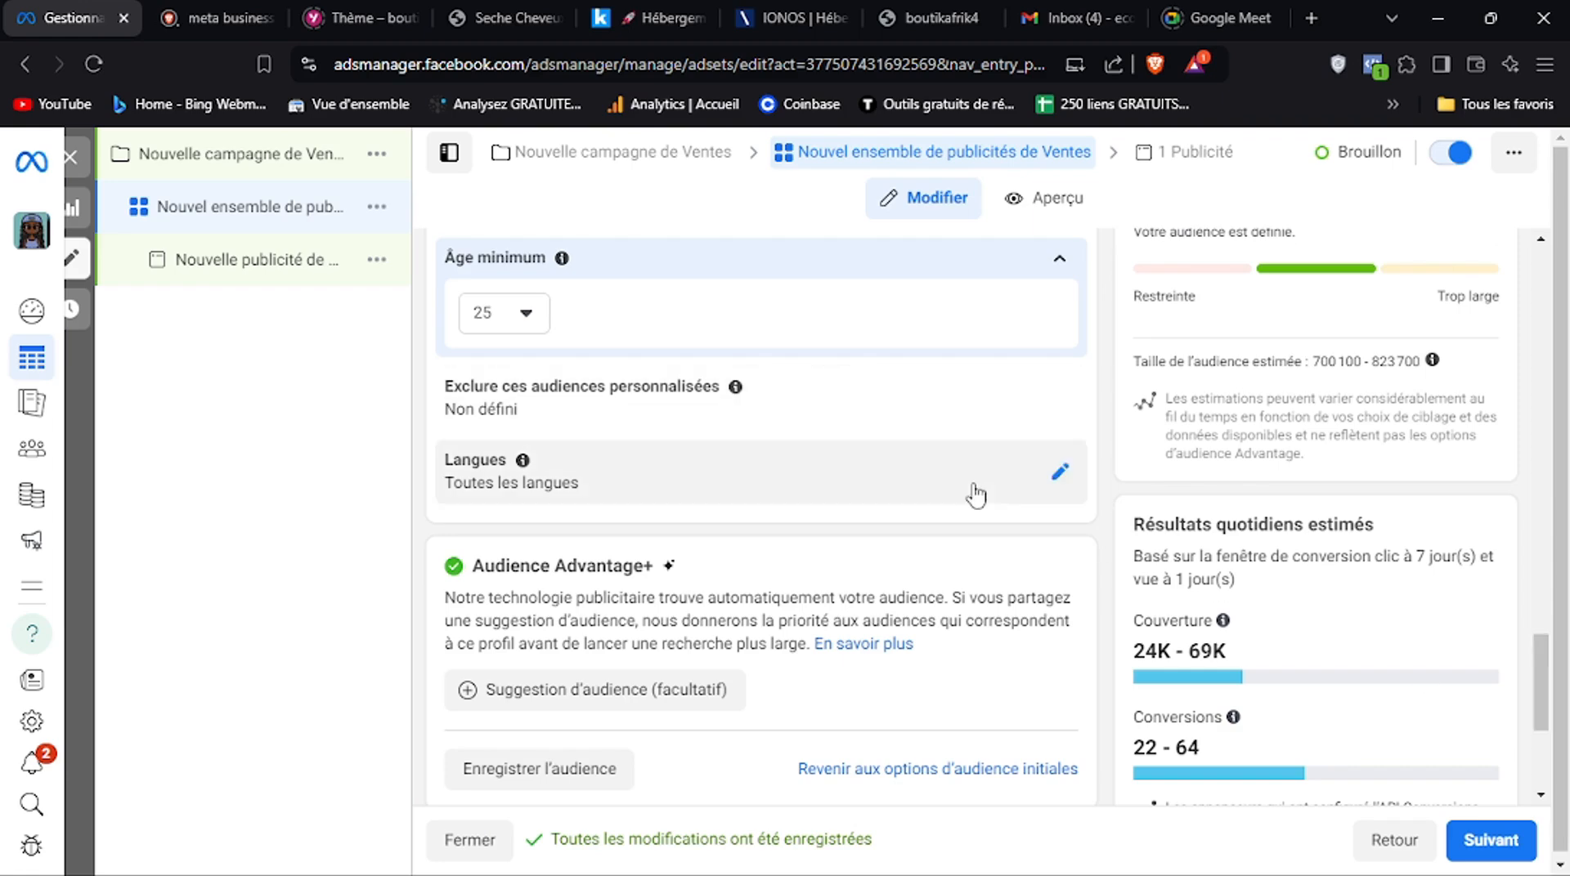
mouse_move(1542, 699)
mouse_down()
mouse_move(1543, 646)
mouse_move(1543, 722)
mouse_up()
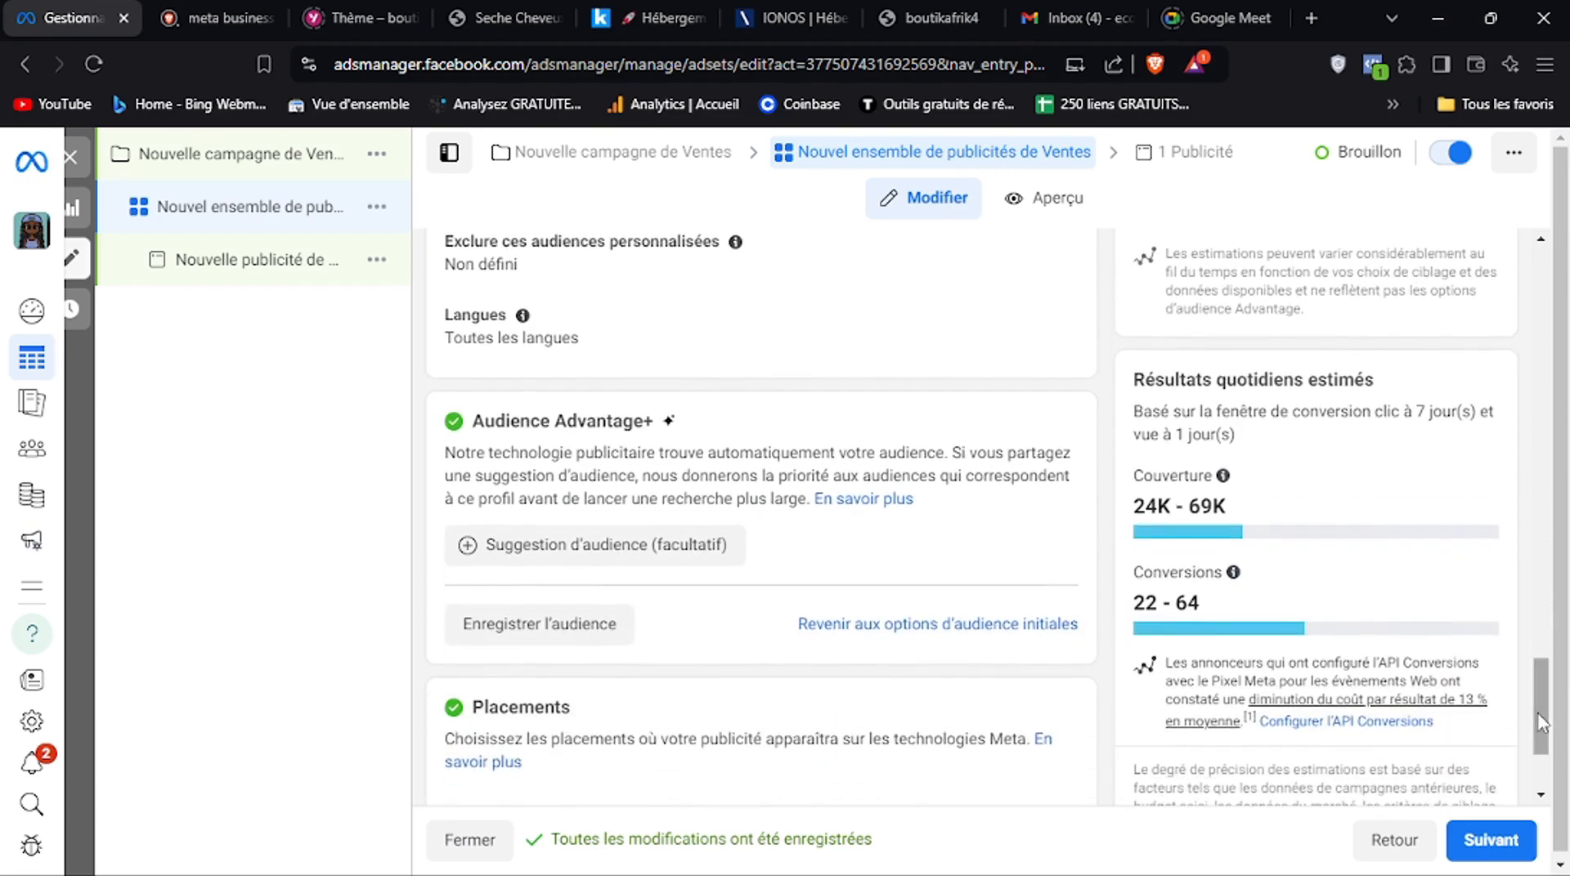
click(857, 626)
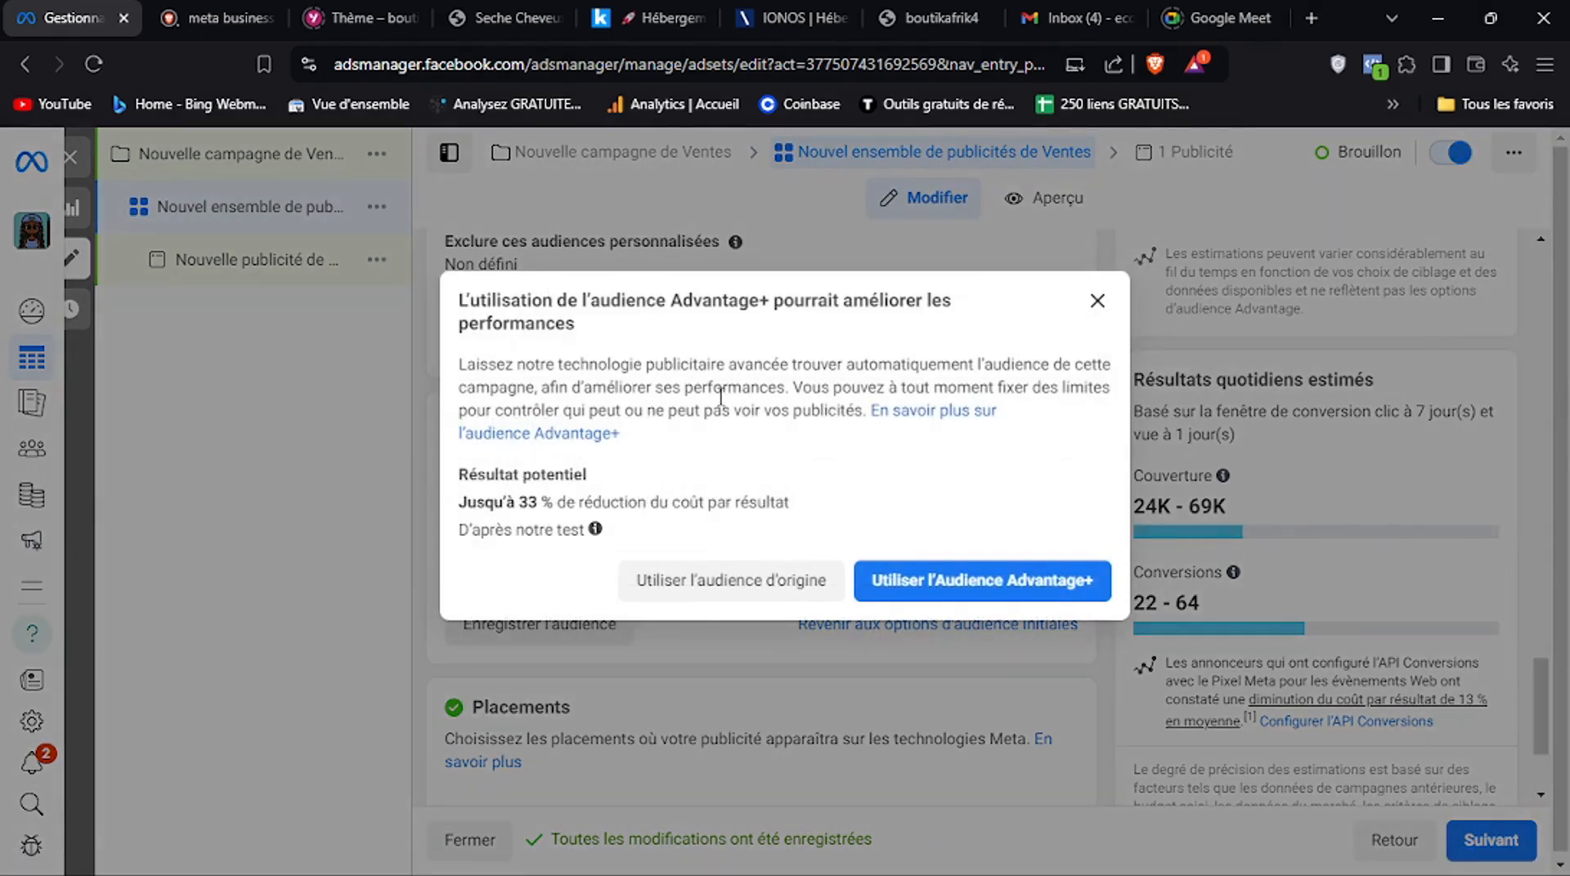
click(724, 584)
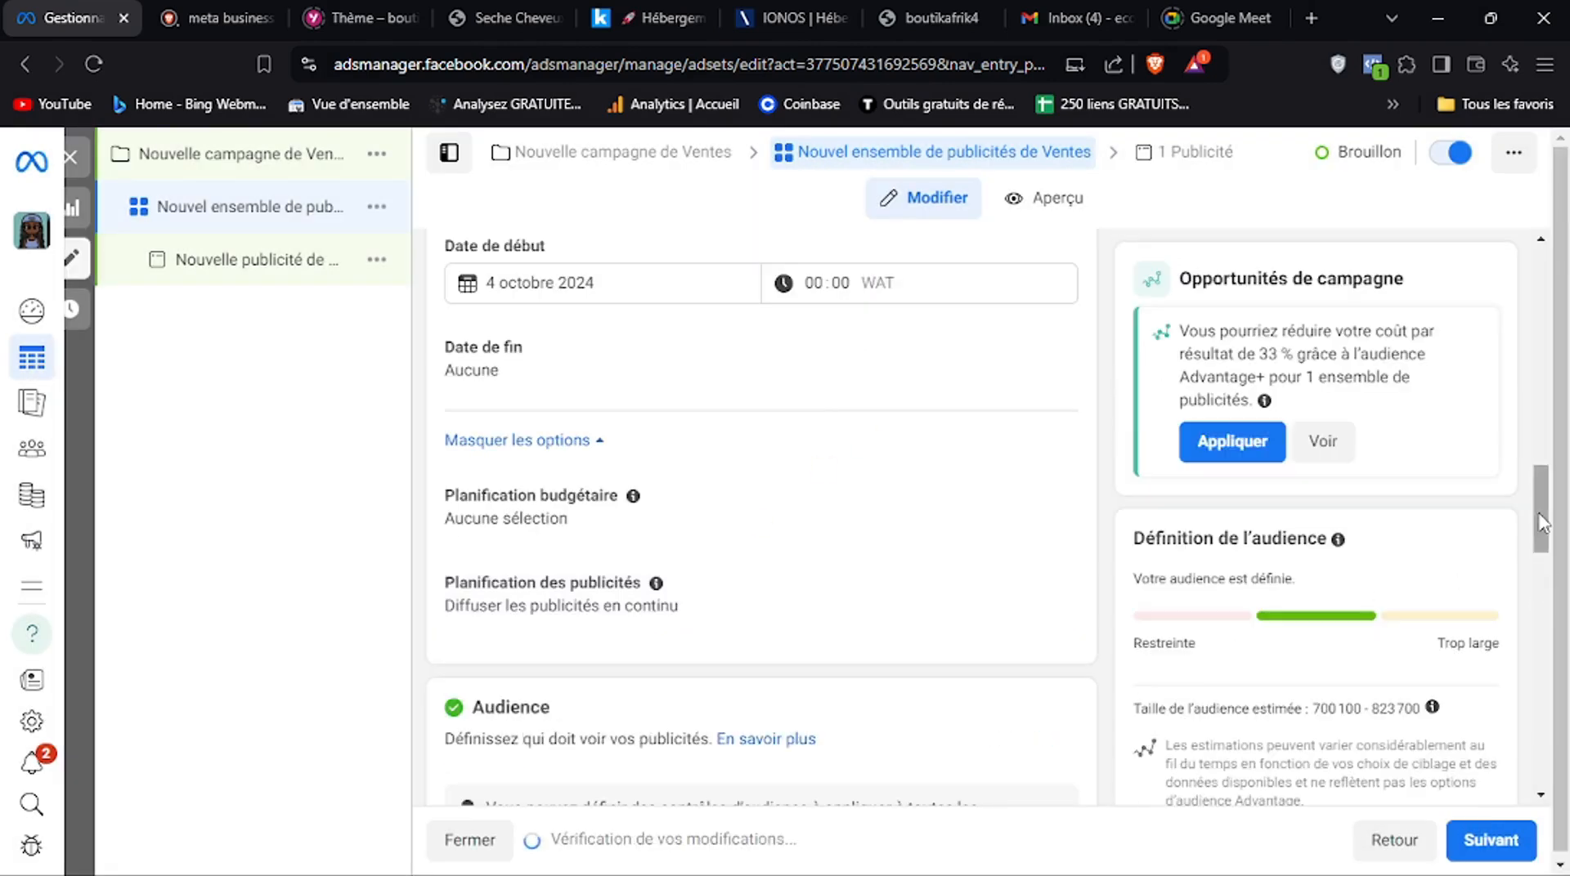
View the gender options, then search the advanced targeting for "beaute" and add the interest Beauté (concept social)
scroll(1541, 574, down, 5)
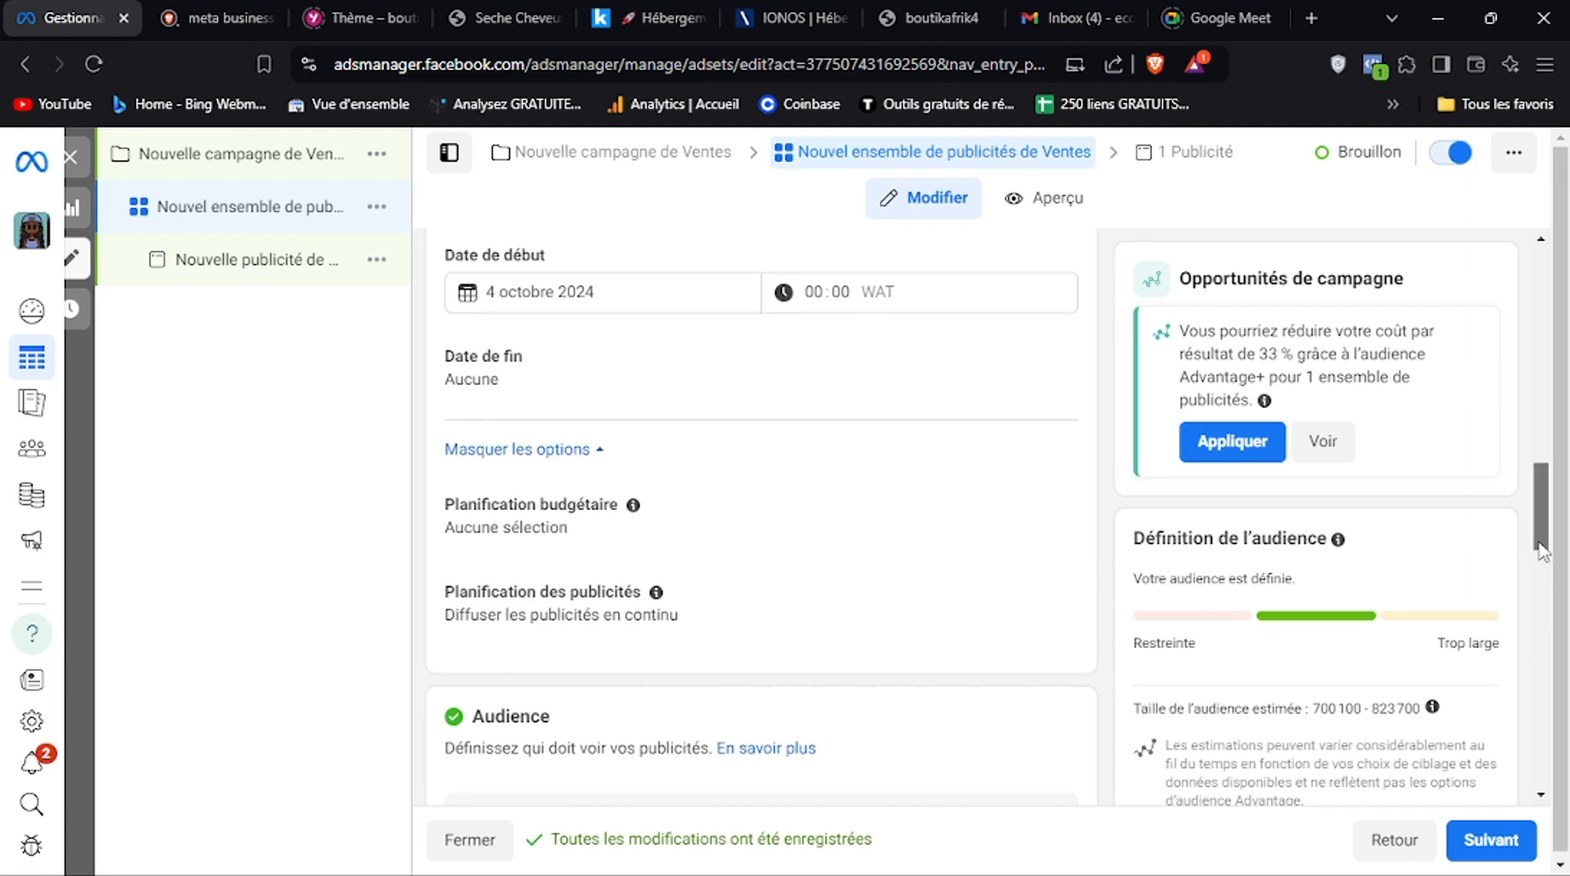
drag(1537, 621, 1520, 733)
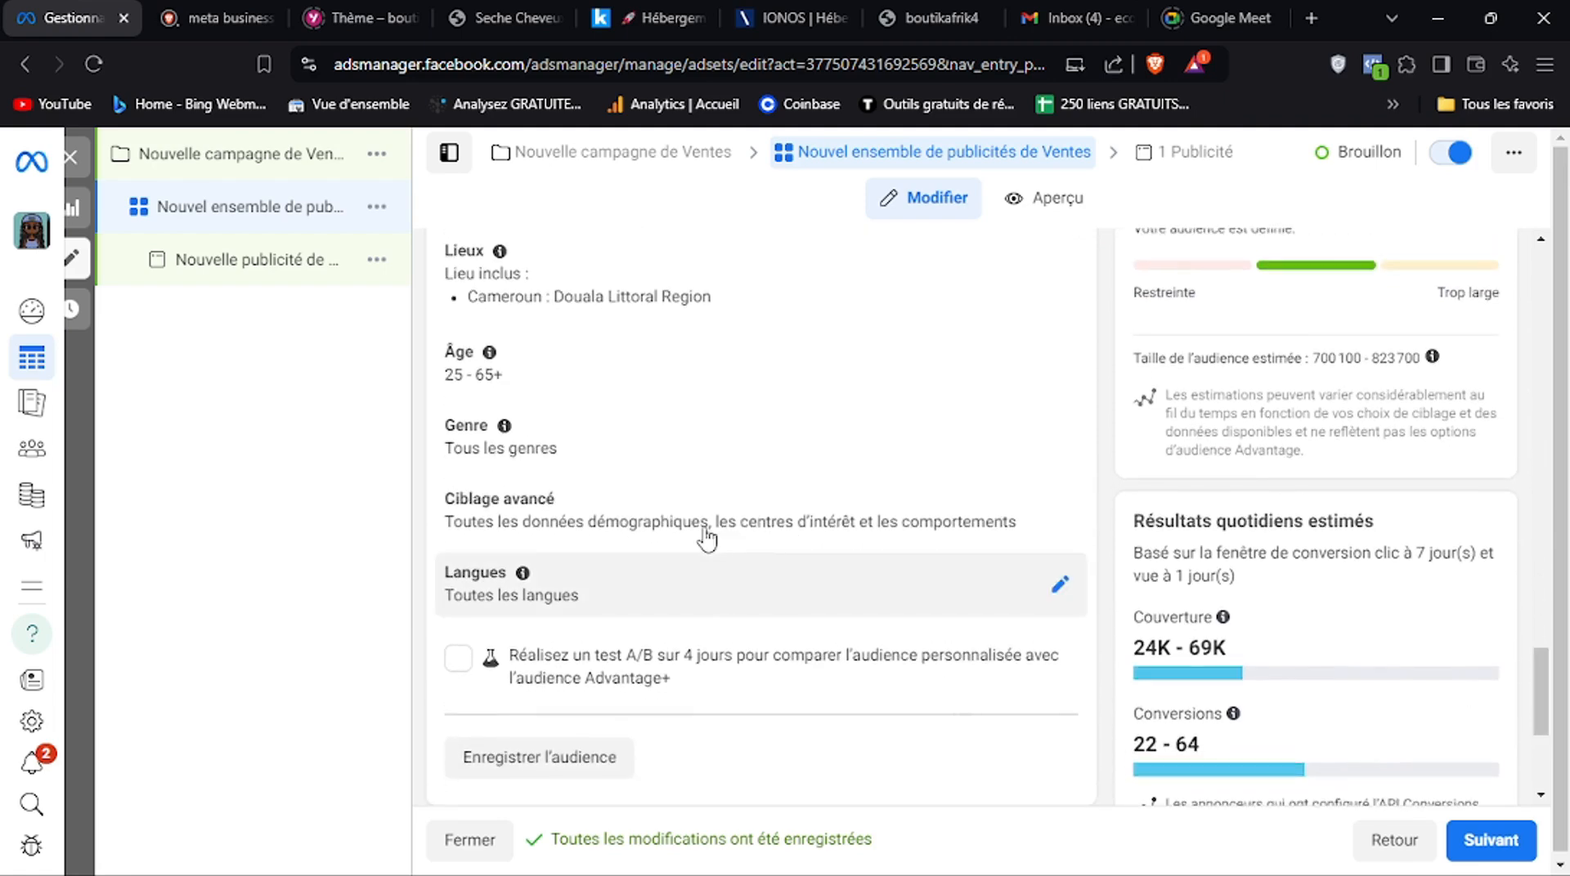
click(826, 438)
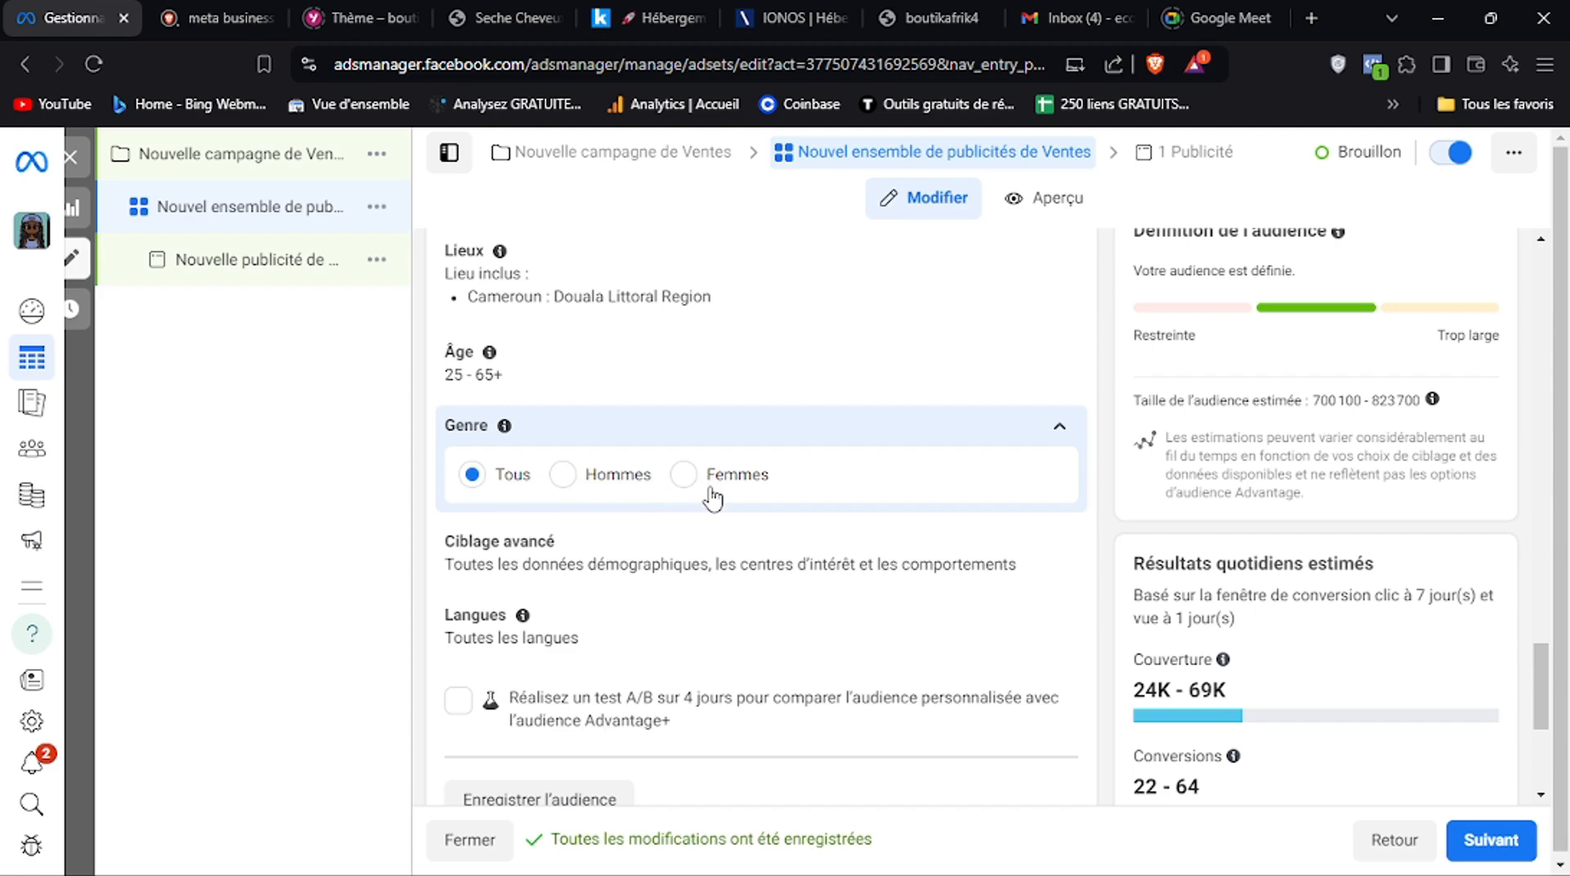
click(732, 564)
click(758, 586)
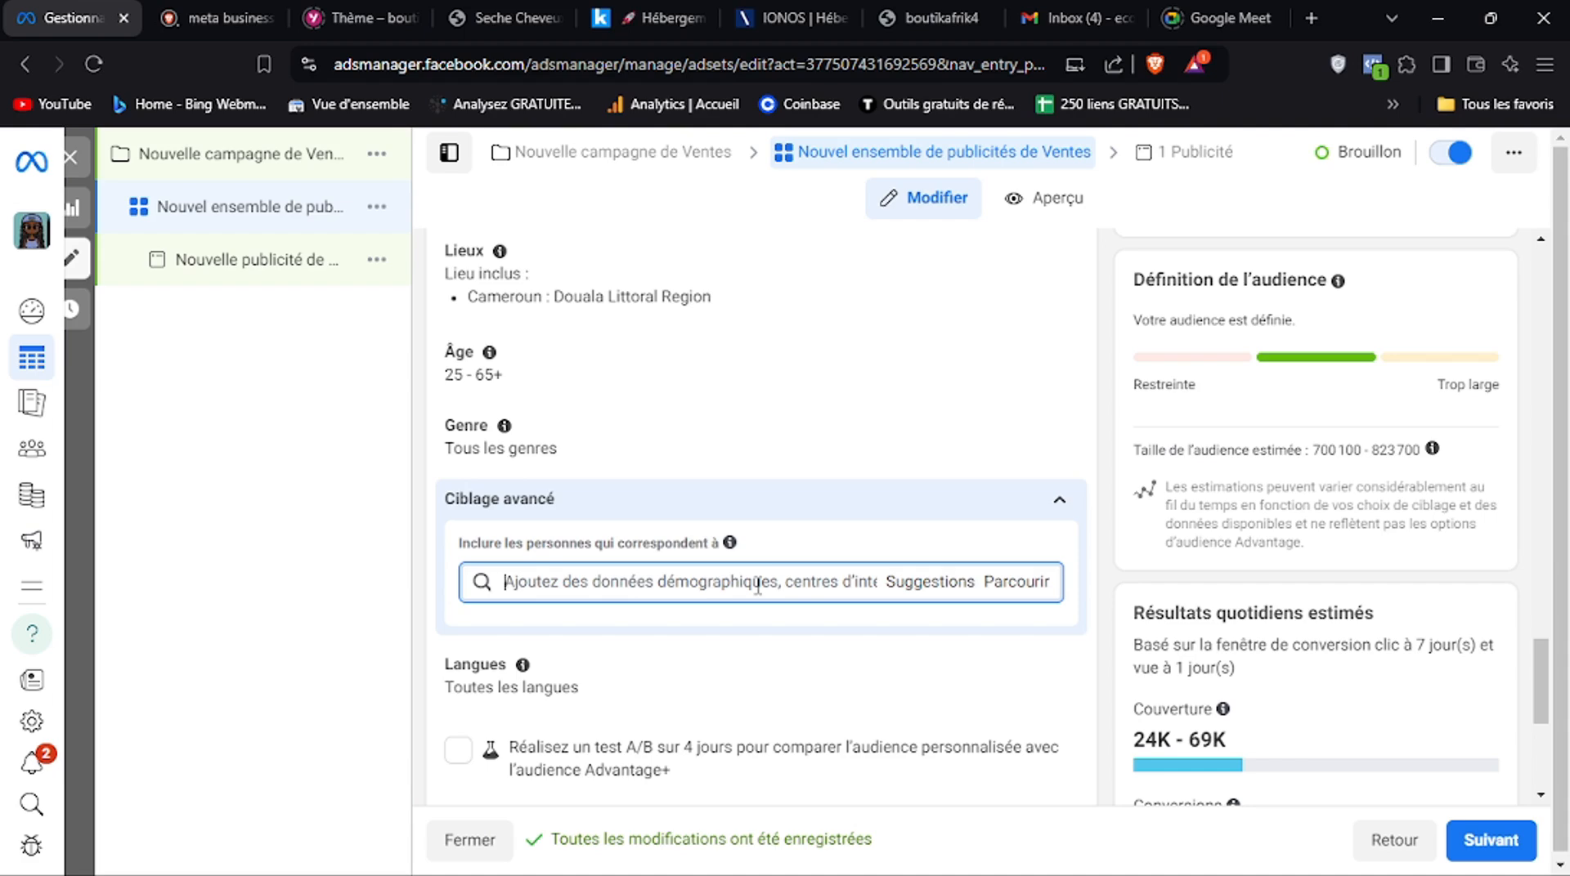
text(beaute)
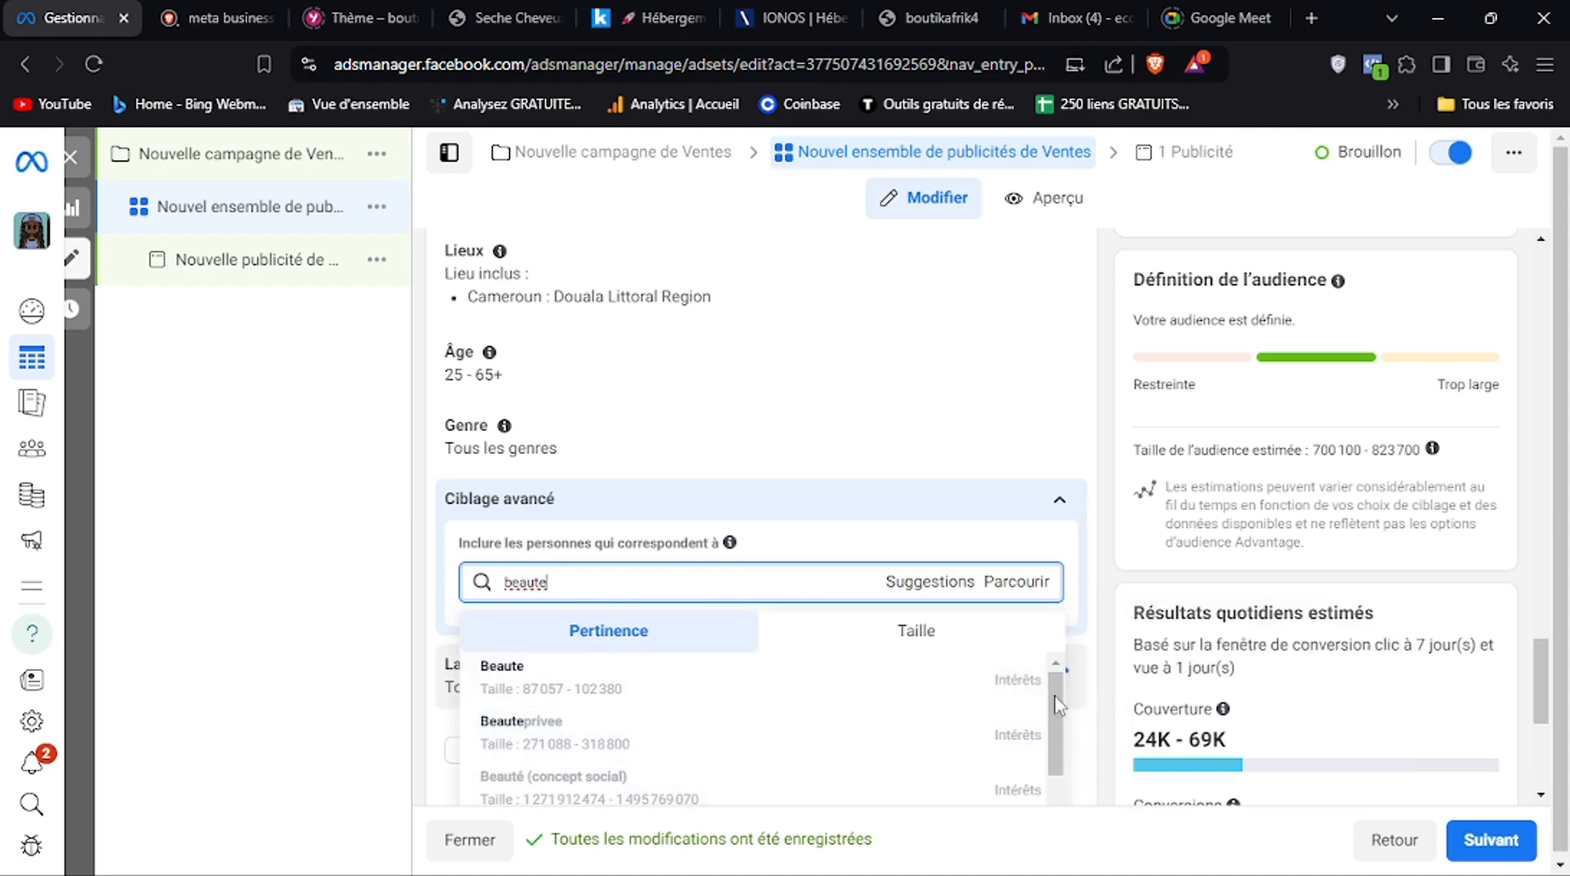
scroll(1057, 708, down, 3)
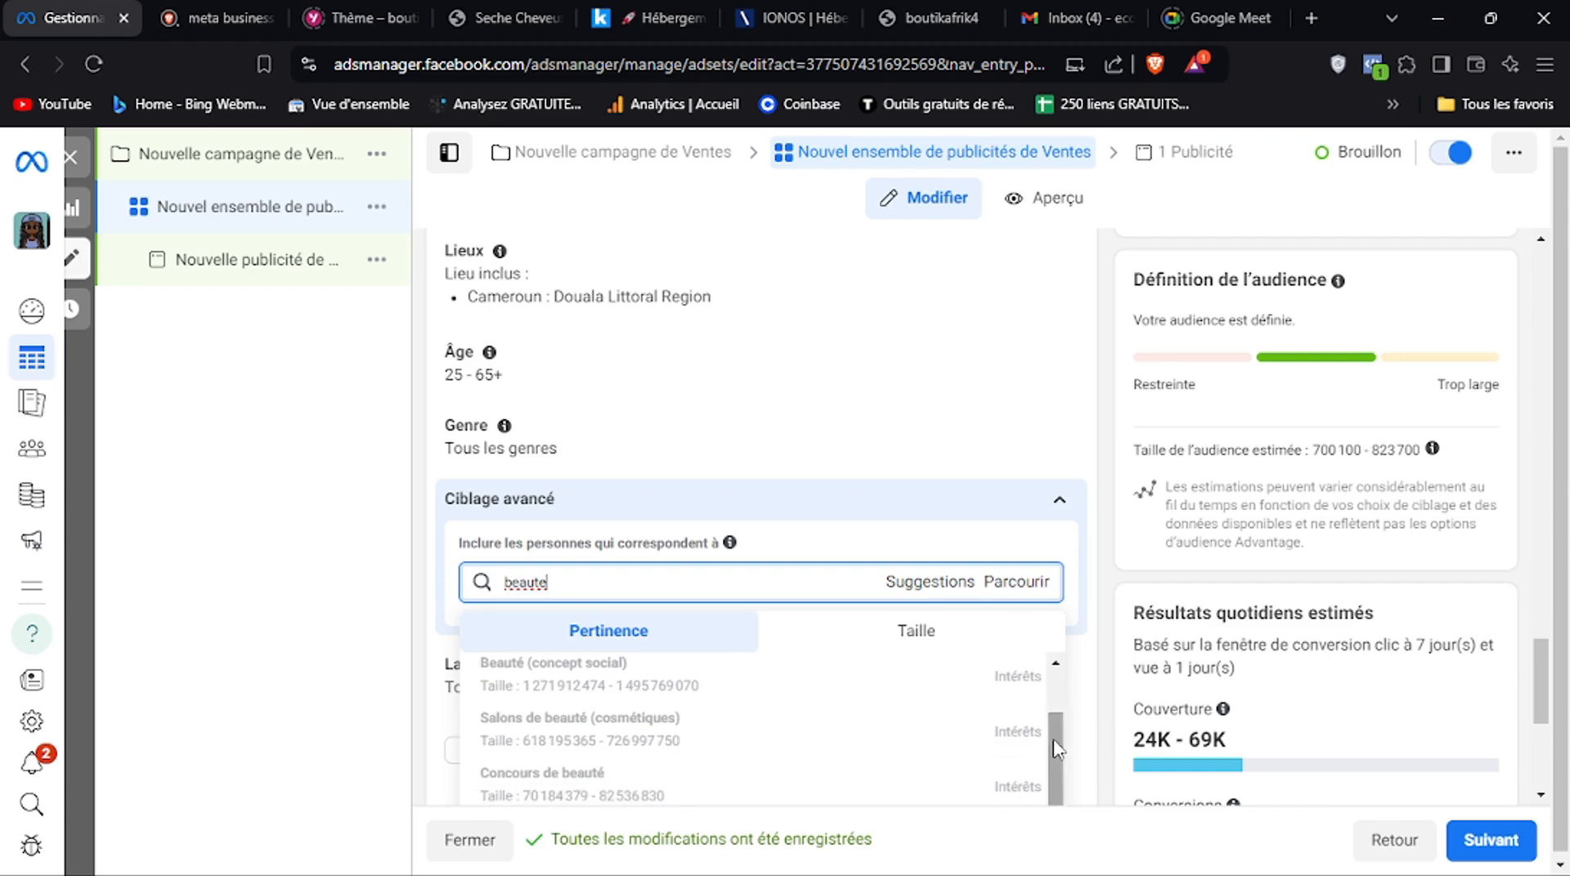
drag(1061, 752, 1044, 509)
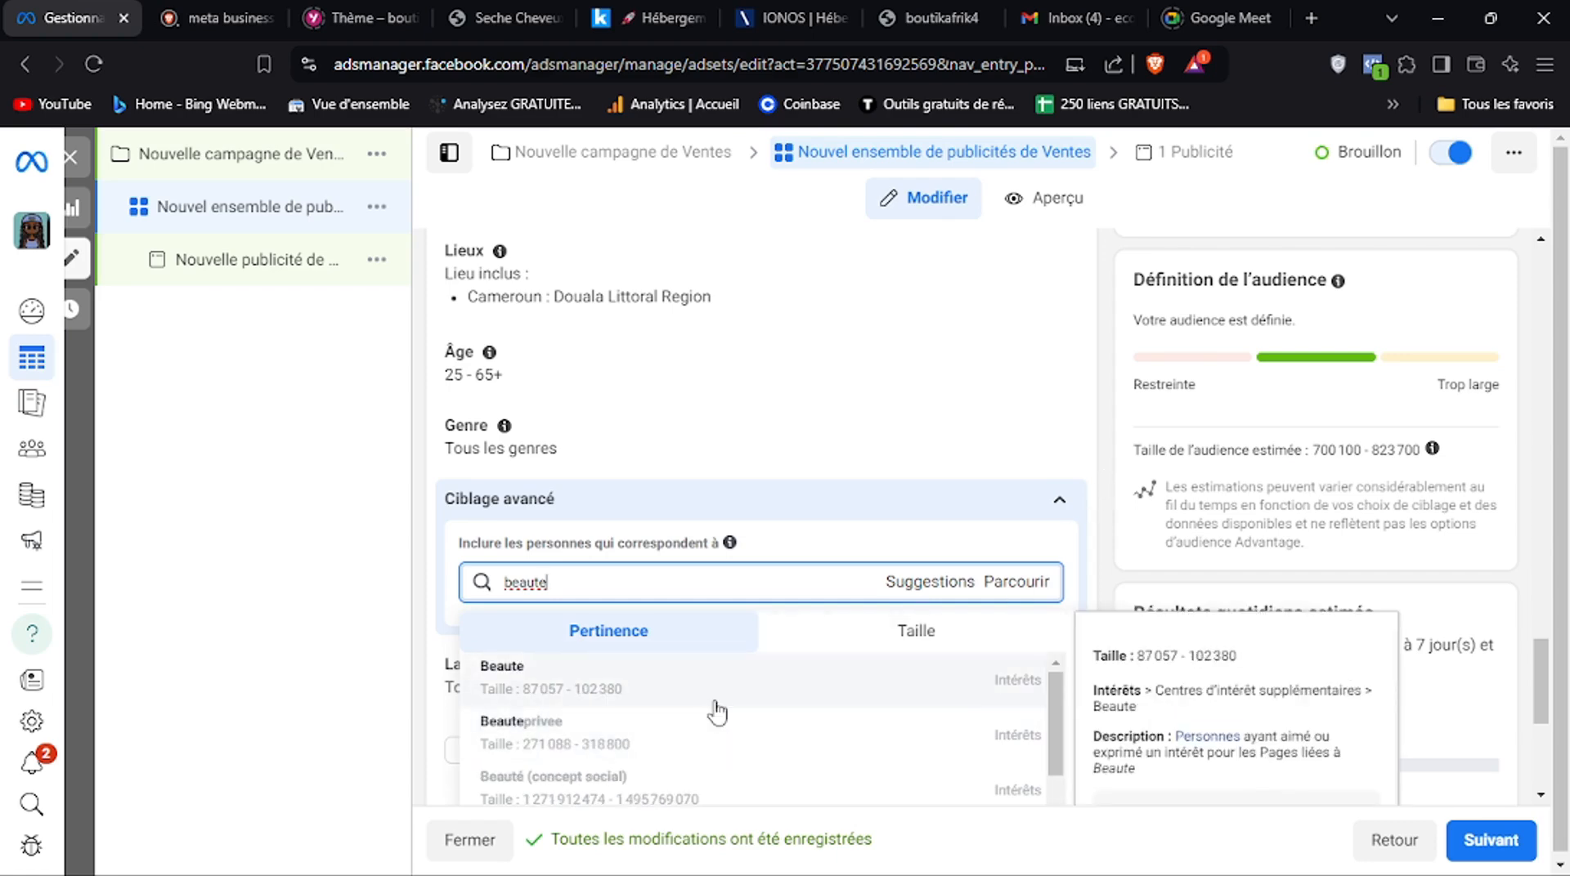
click(584, 788)
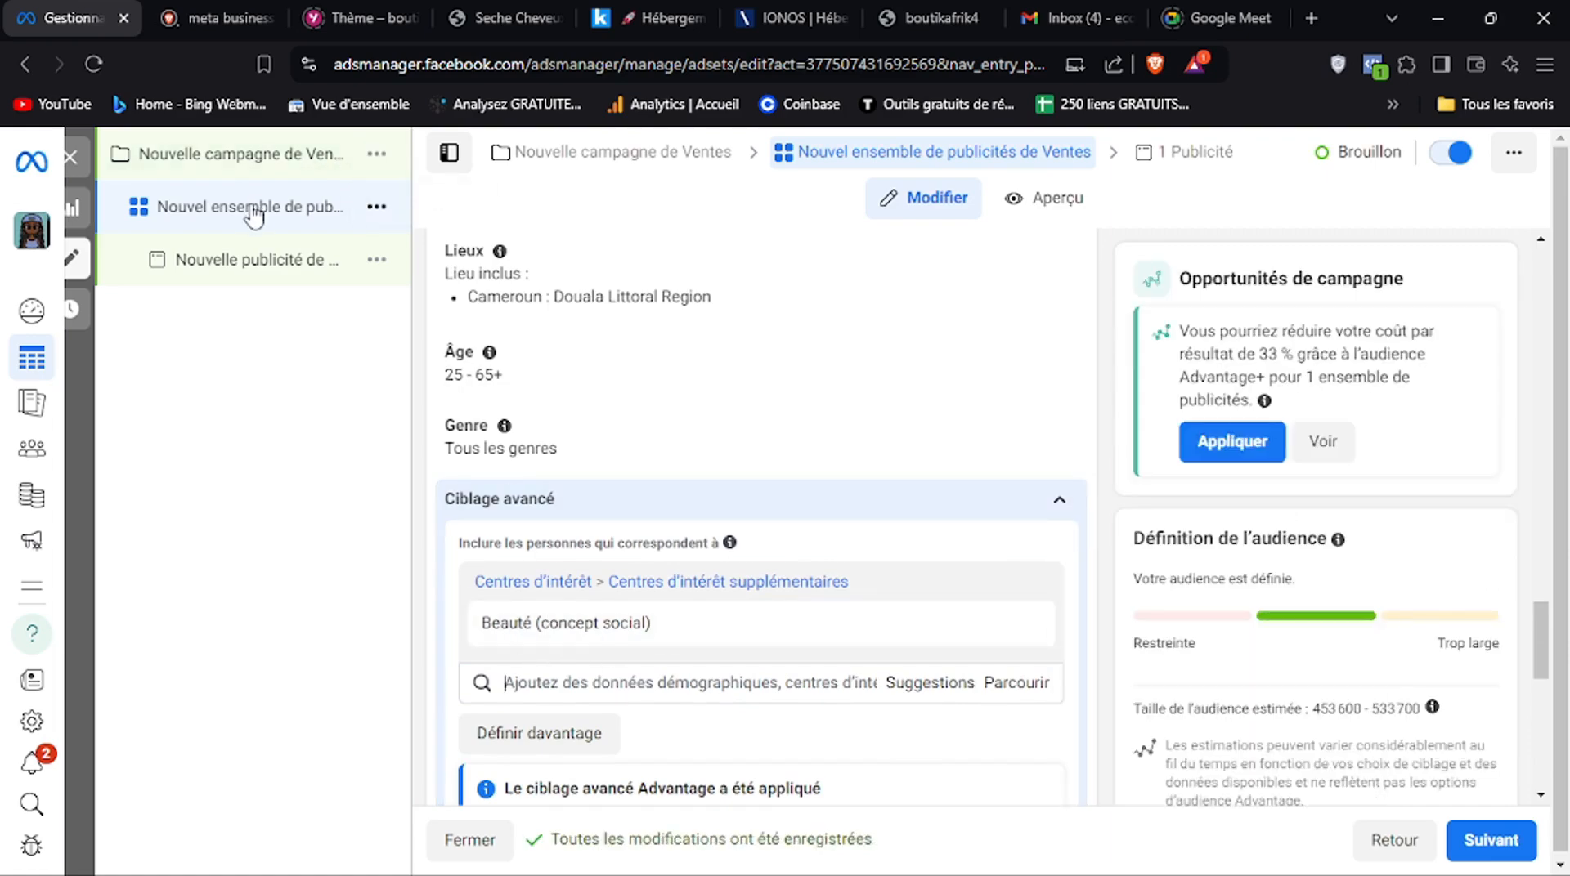
View the actions available for the ad set, including its duplication options, and close the list without choosing any
click(377, 208)
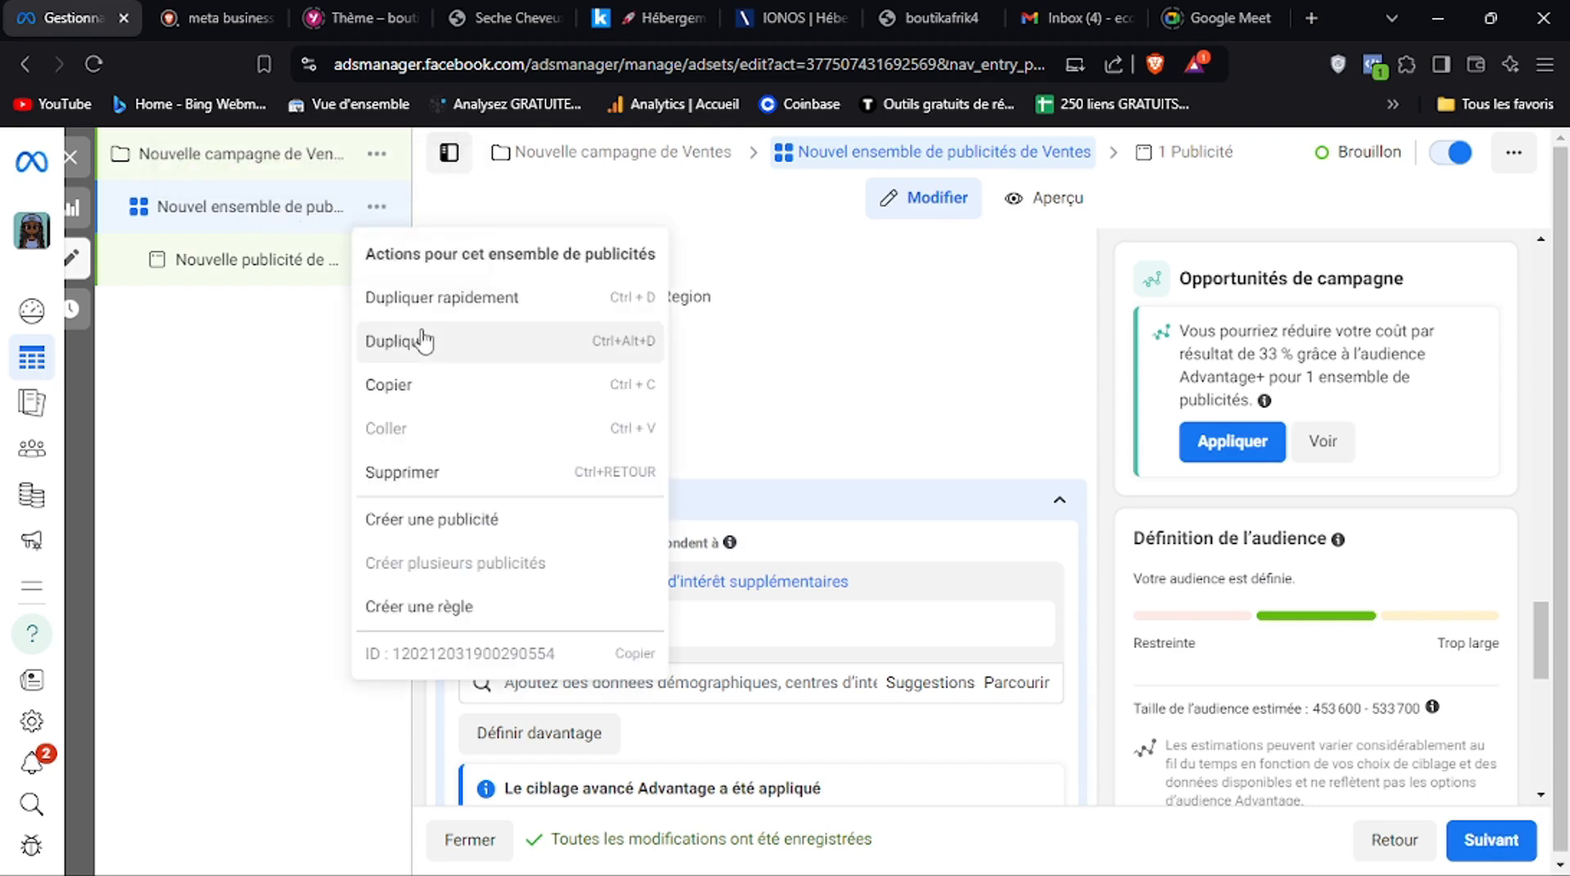
mouse_move(736, 624)
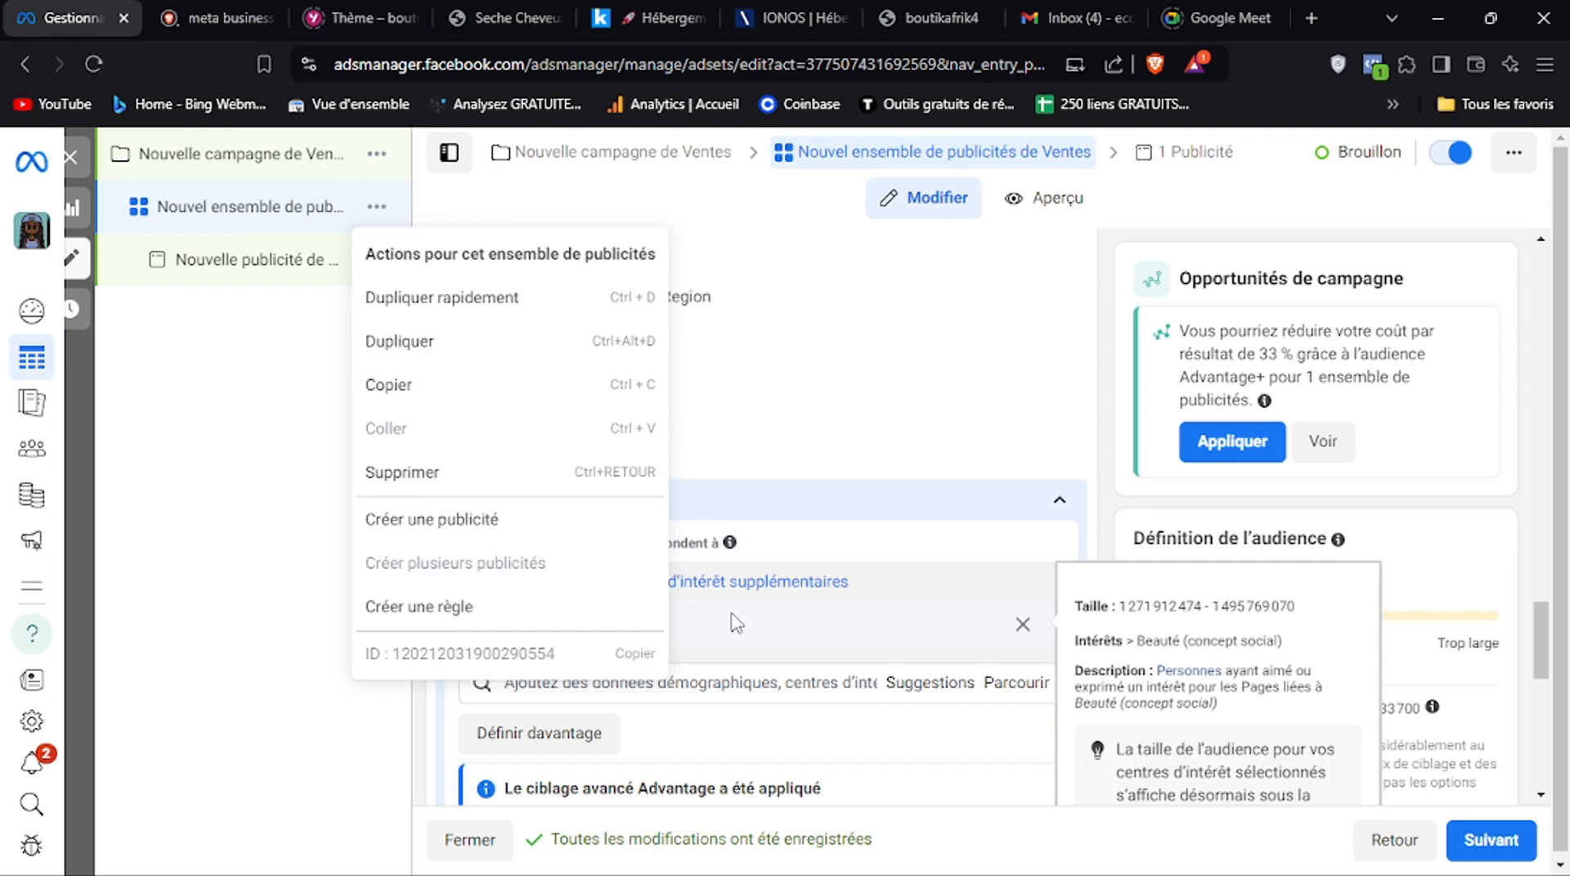
click(427, 708)
mouse_move(783, 634)
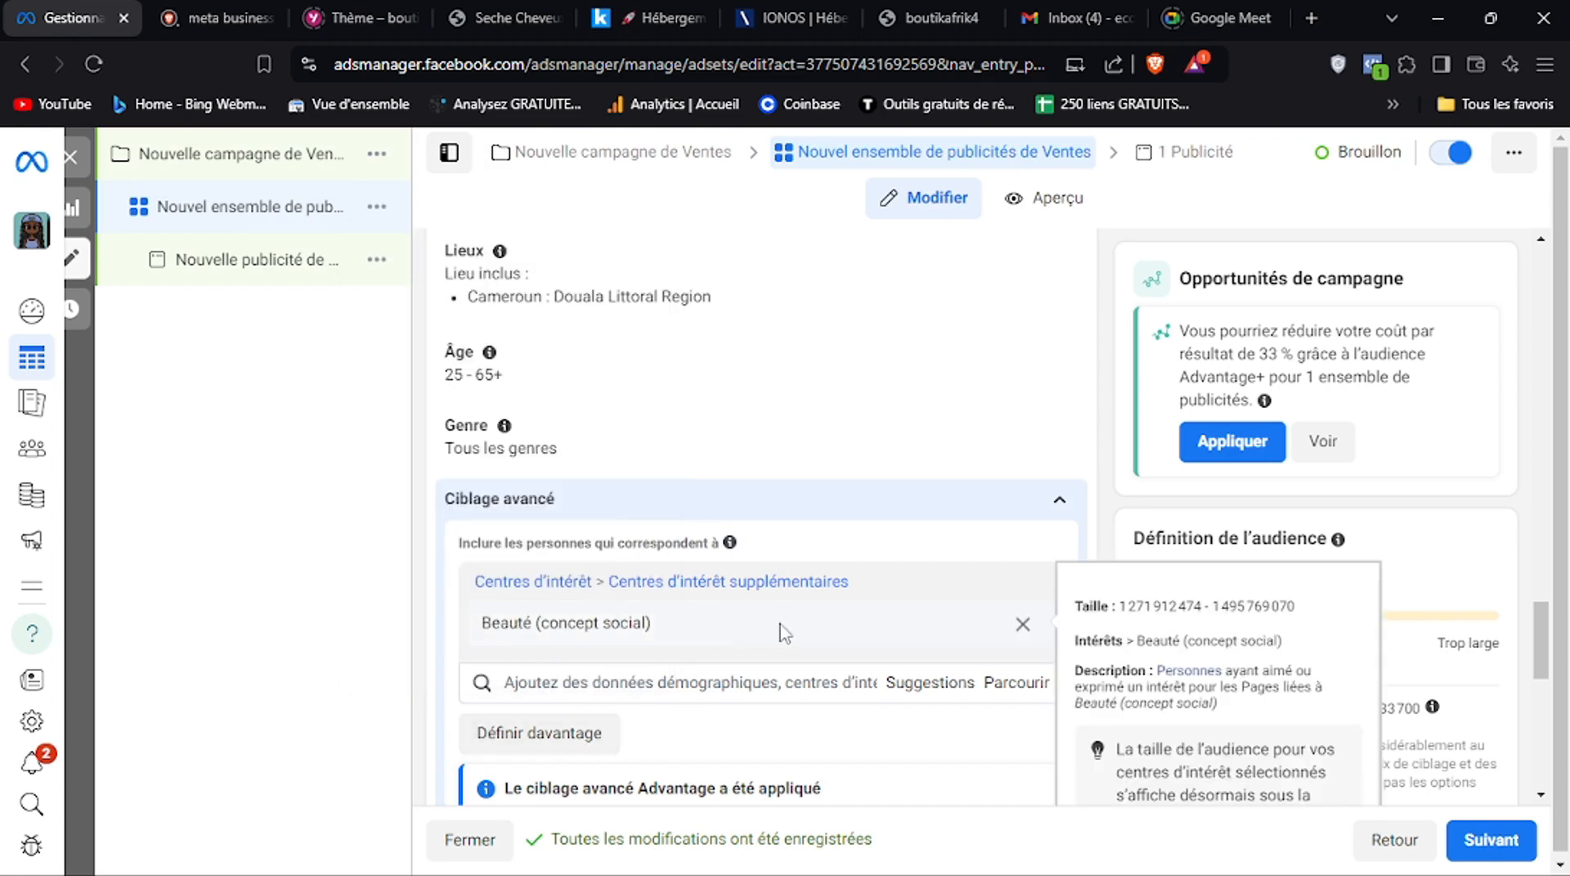
Browse the suggested interests and behaviours related to Beauté (concept social) in the advanced targeting, and close the list without adding any
click(921, 694)
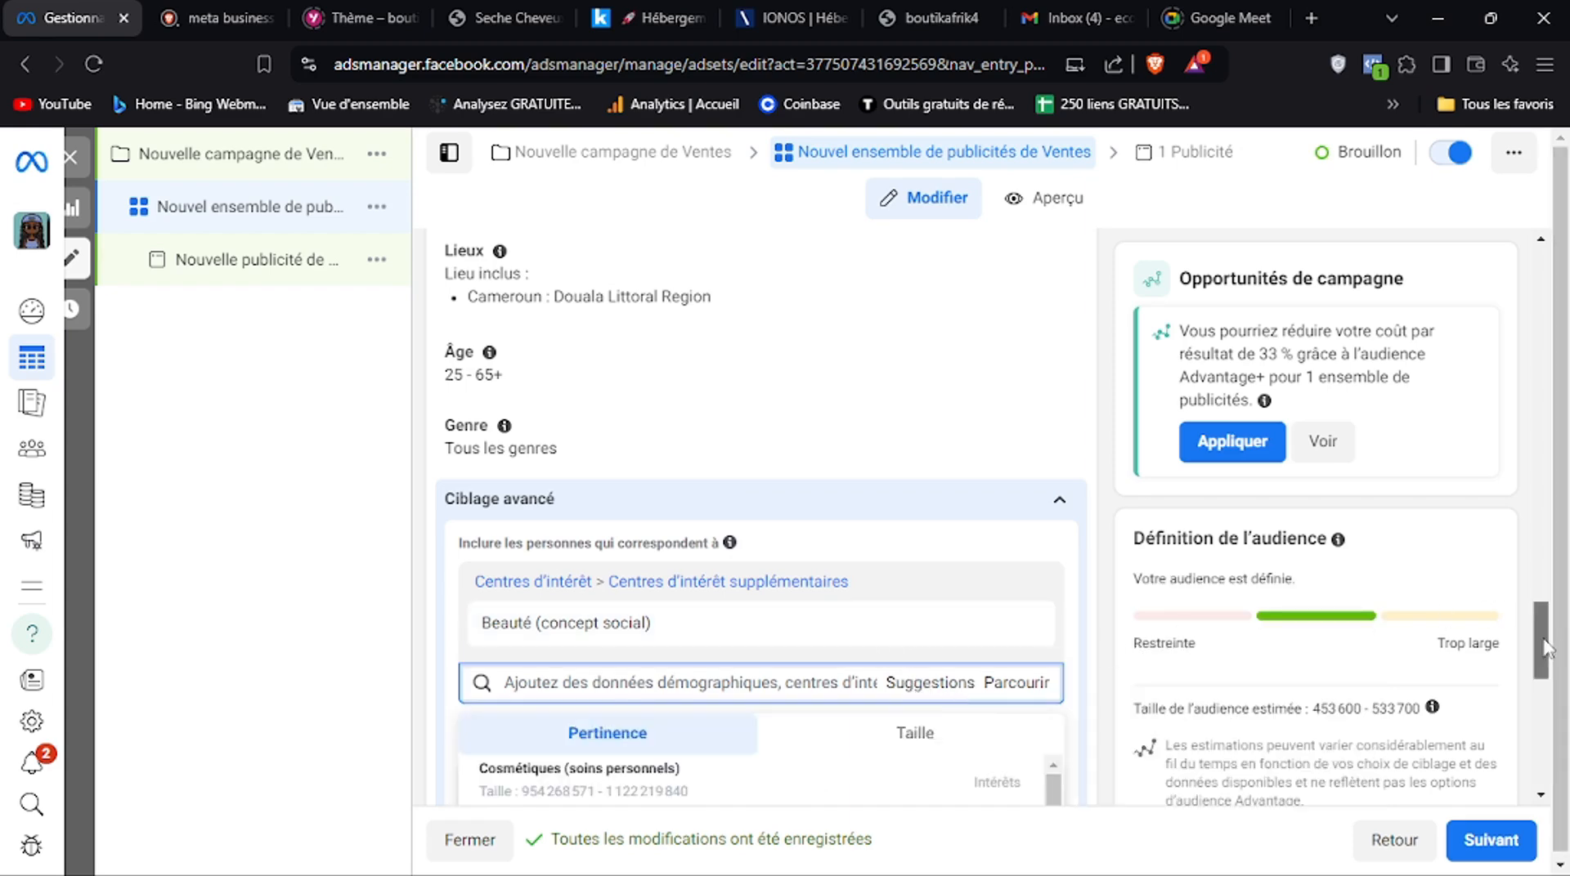
drag(1544, 649, 1543, 694)
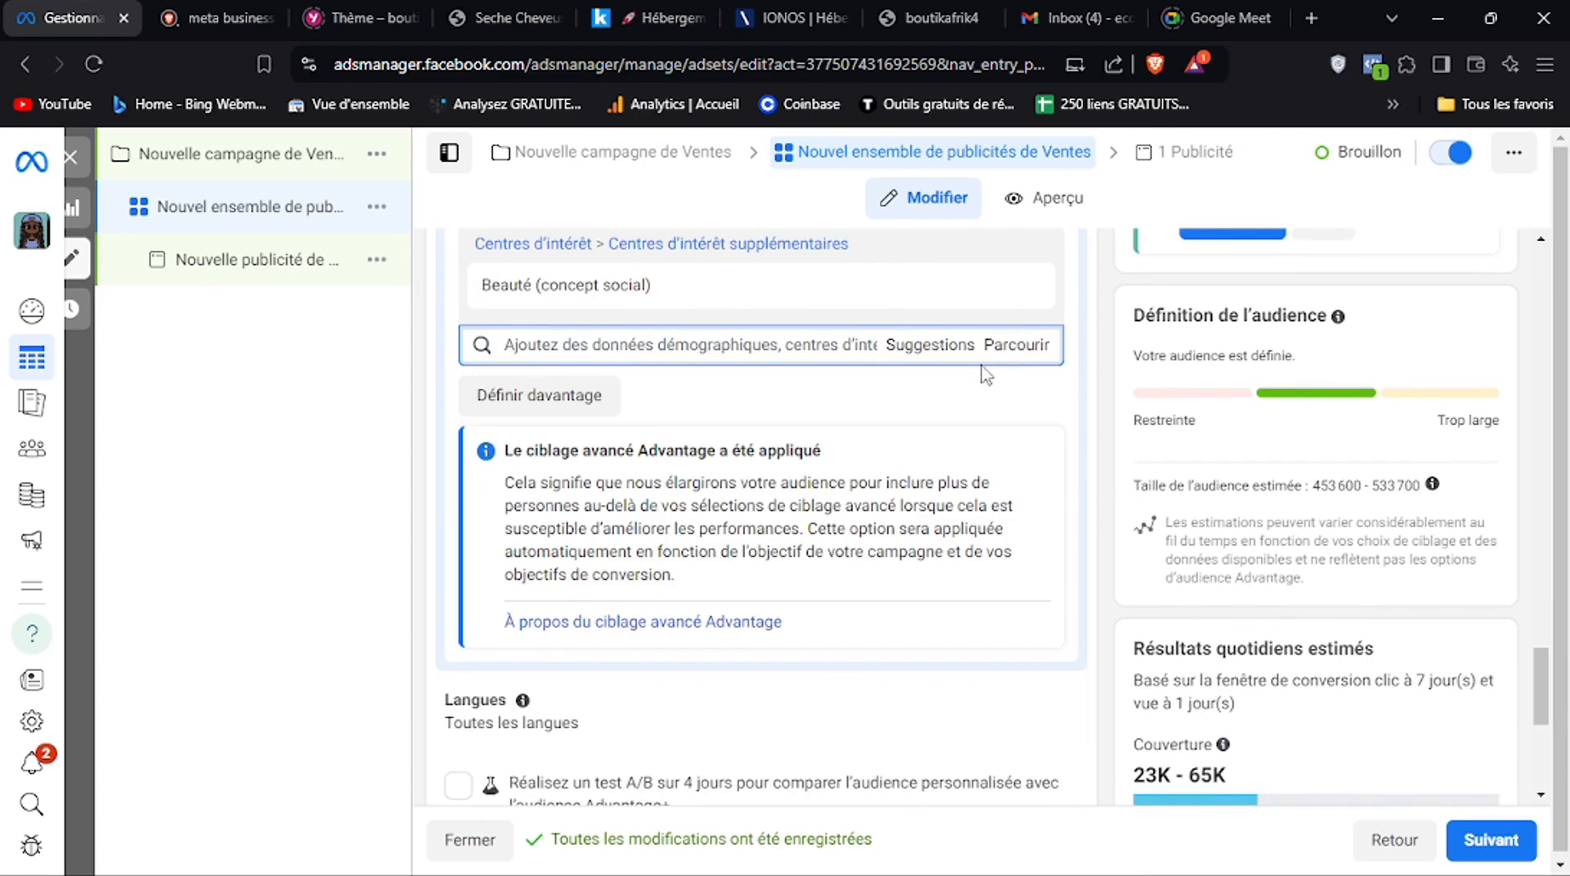
click(949, 357)
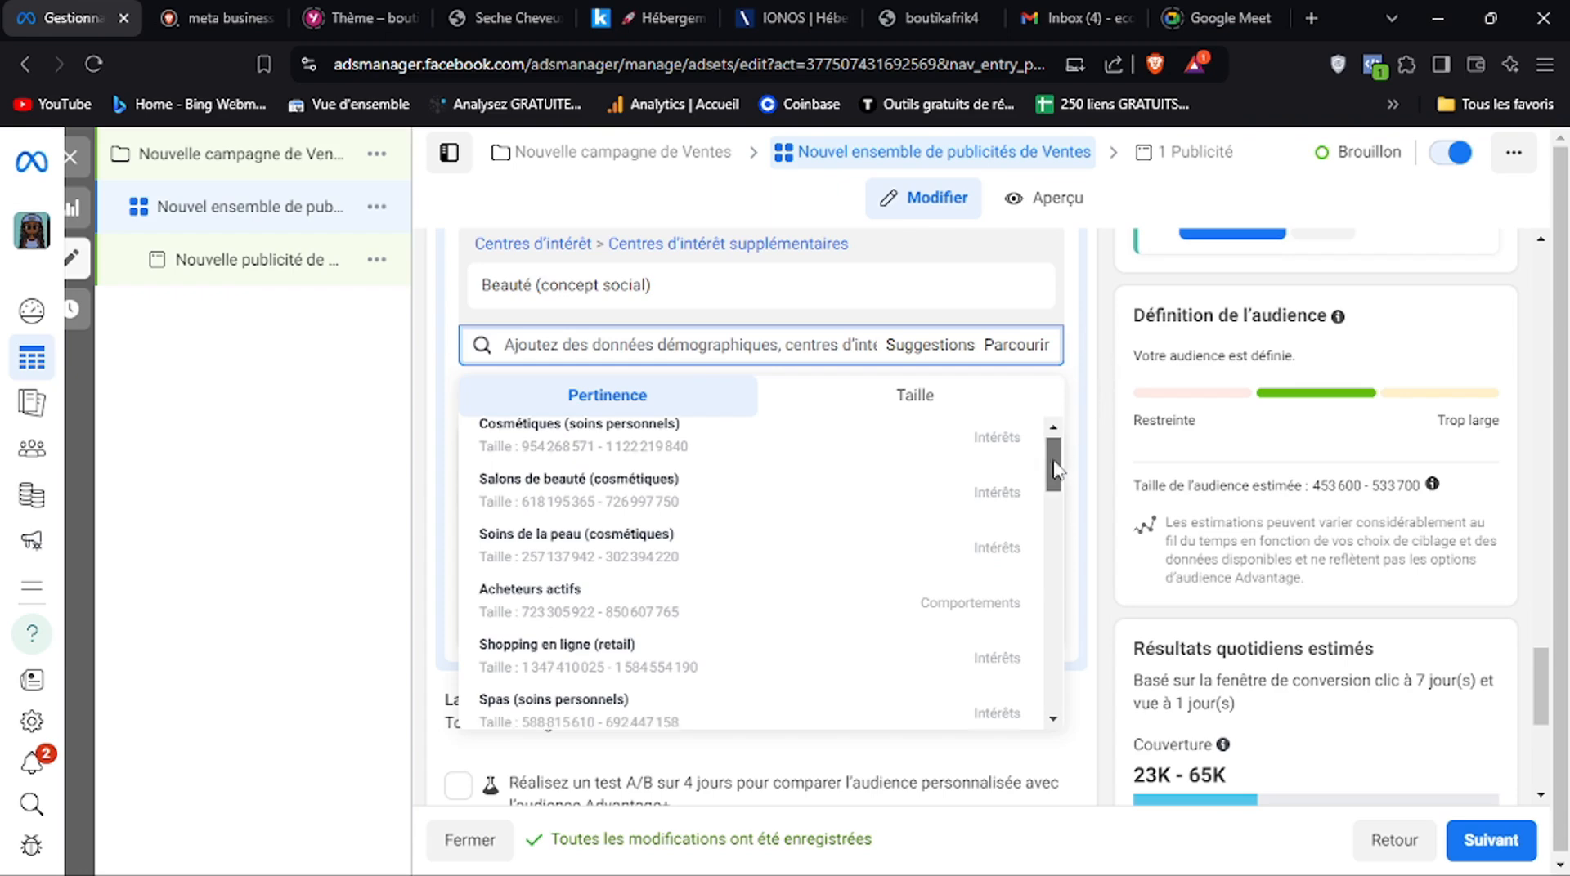
drag(1056, 458, 1054, 507)
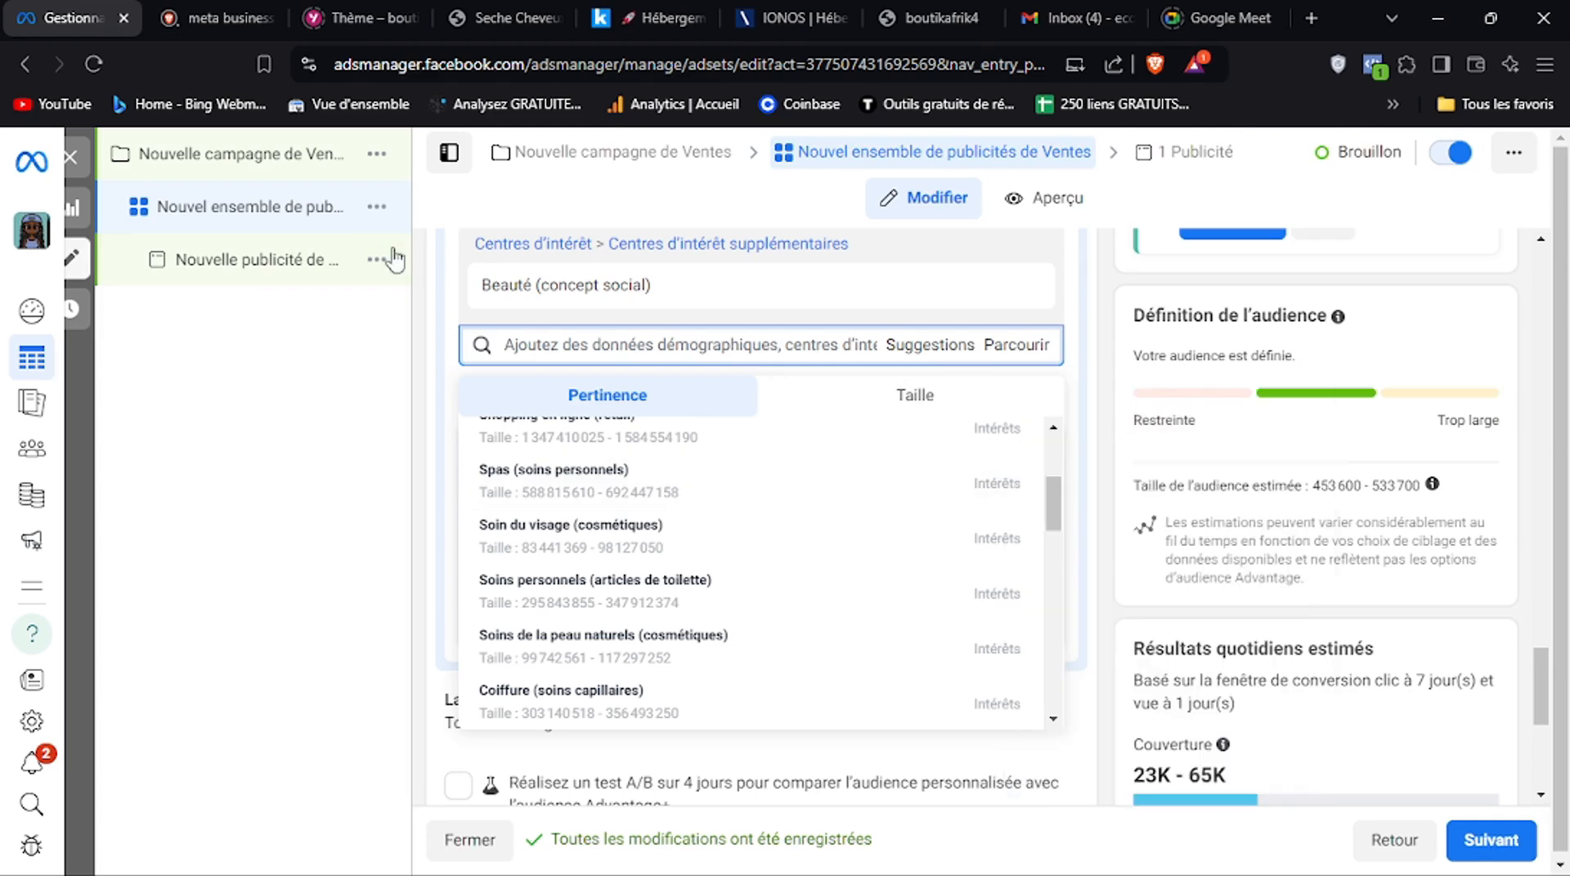
mouse_move(783, 479)
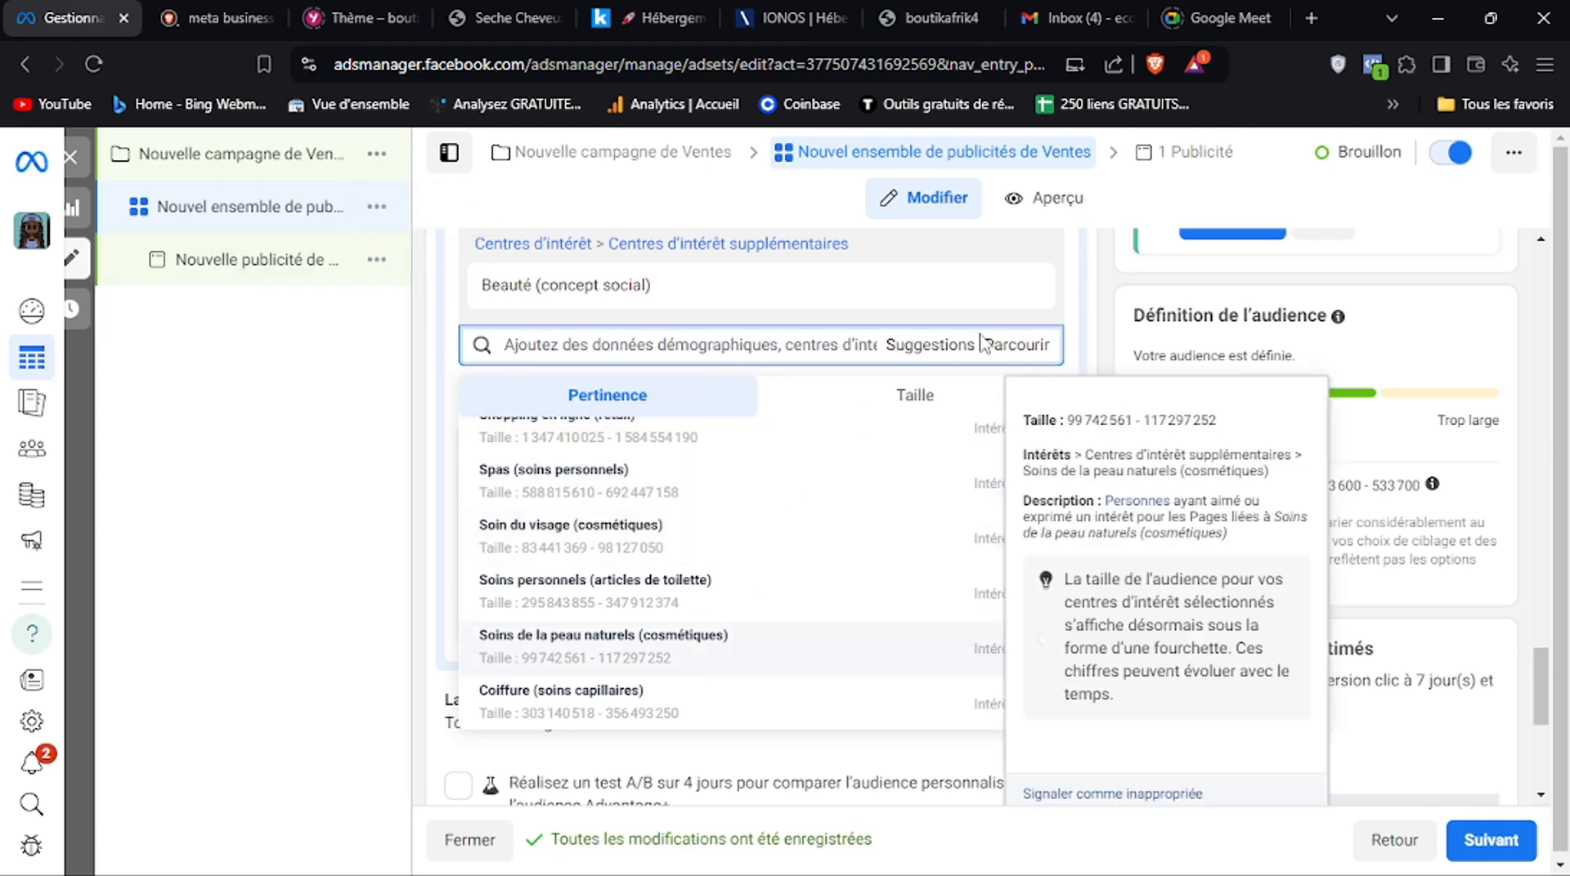
click(1090, 409)
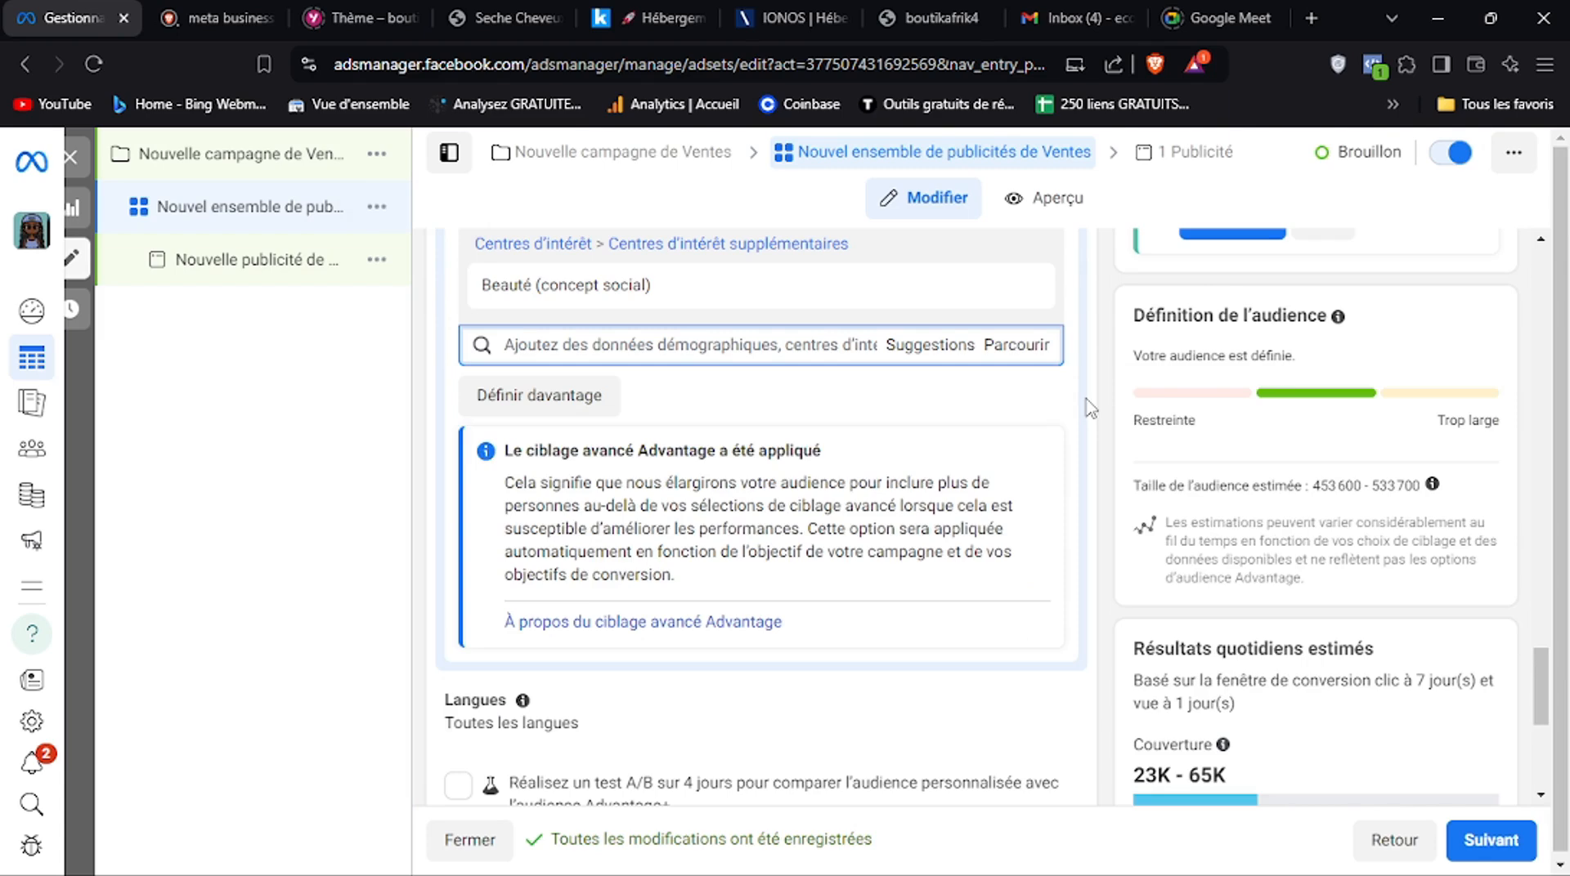
drag(1544, 687, 1542, 708)
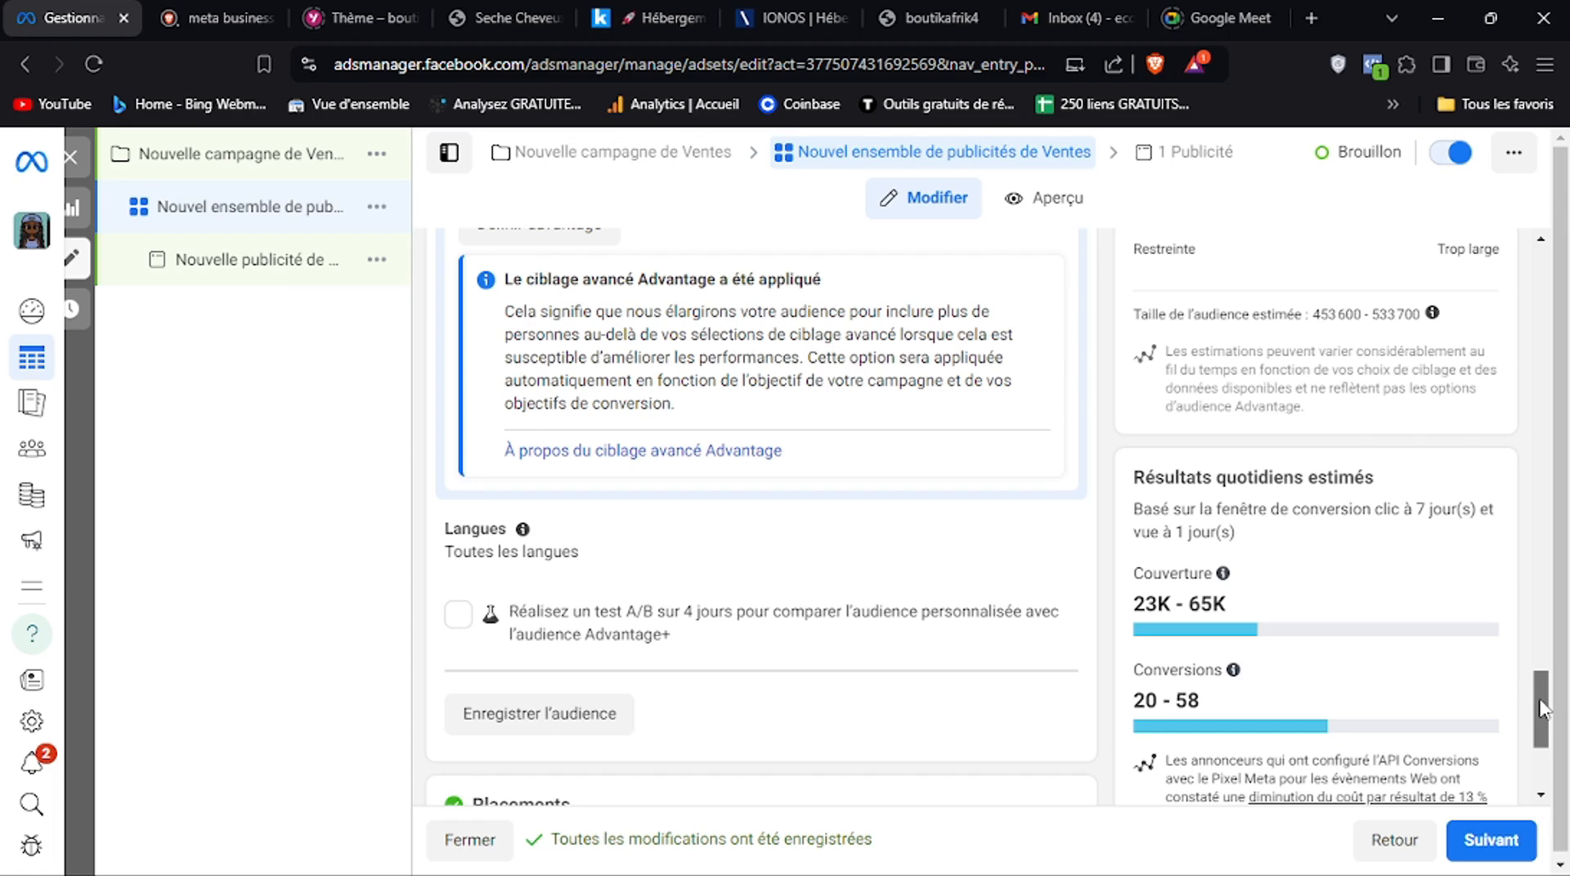
Add the suggested interest Cosmétiques (soins personnels) to the advanced targeting alongside Beauté (concept social)
drag(1541, 708, 1548, 669)
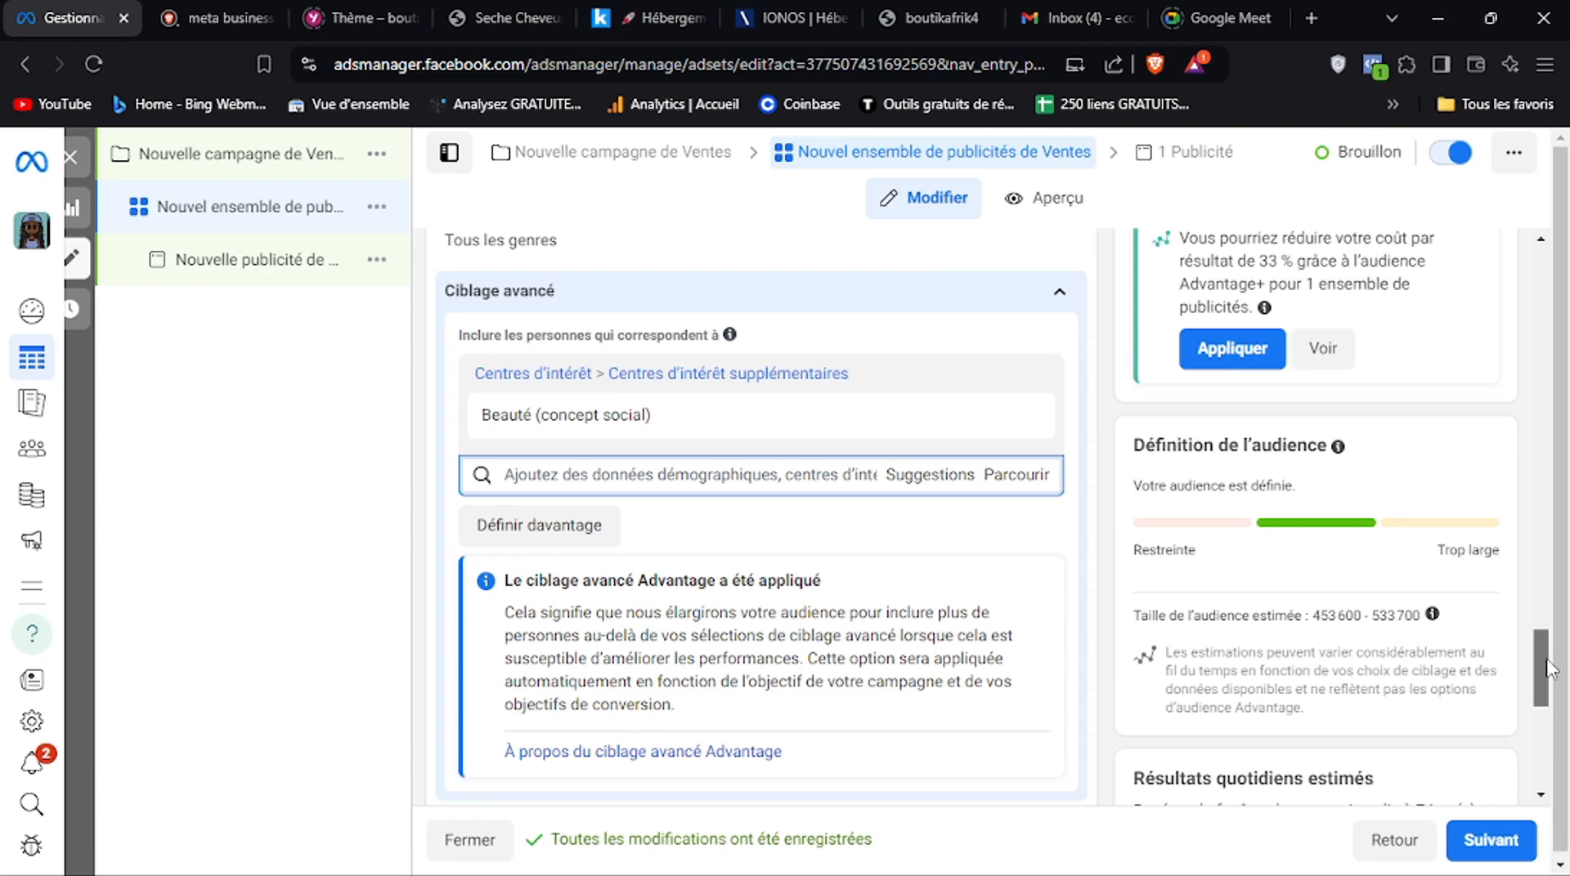
drag(1548, 668, 1548, 629)
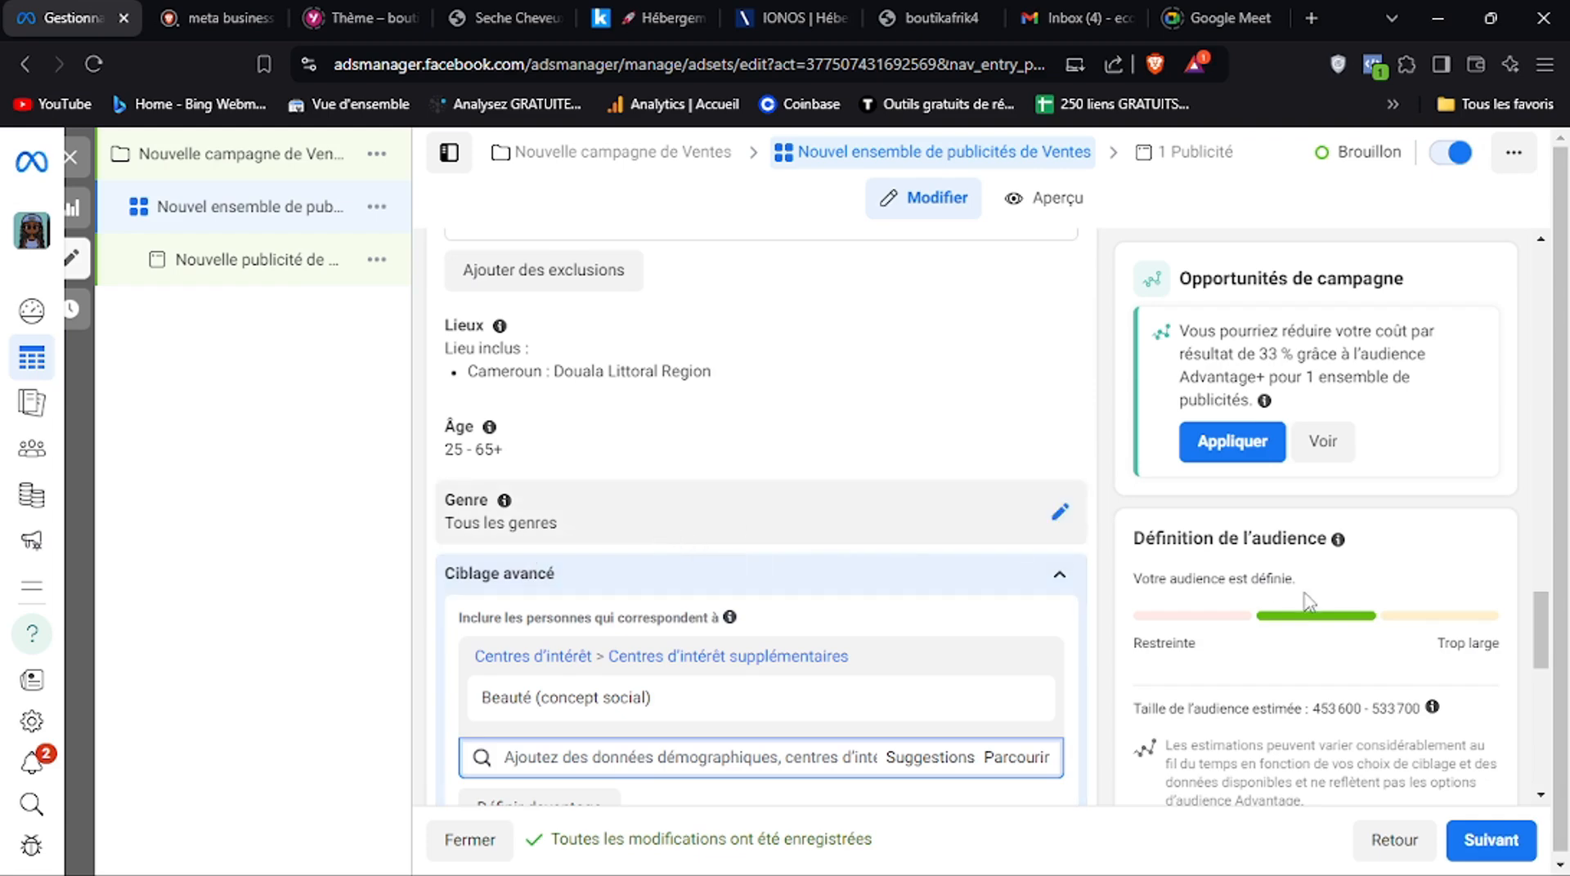
drag(1540, 646, 1536, 691)
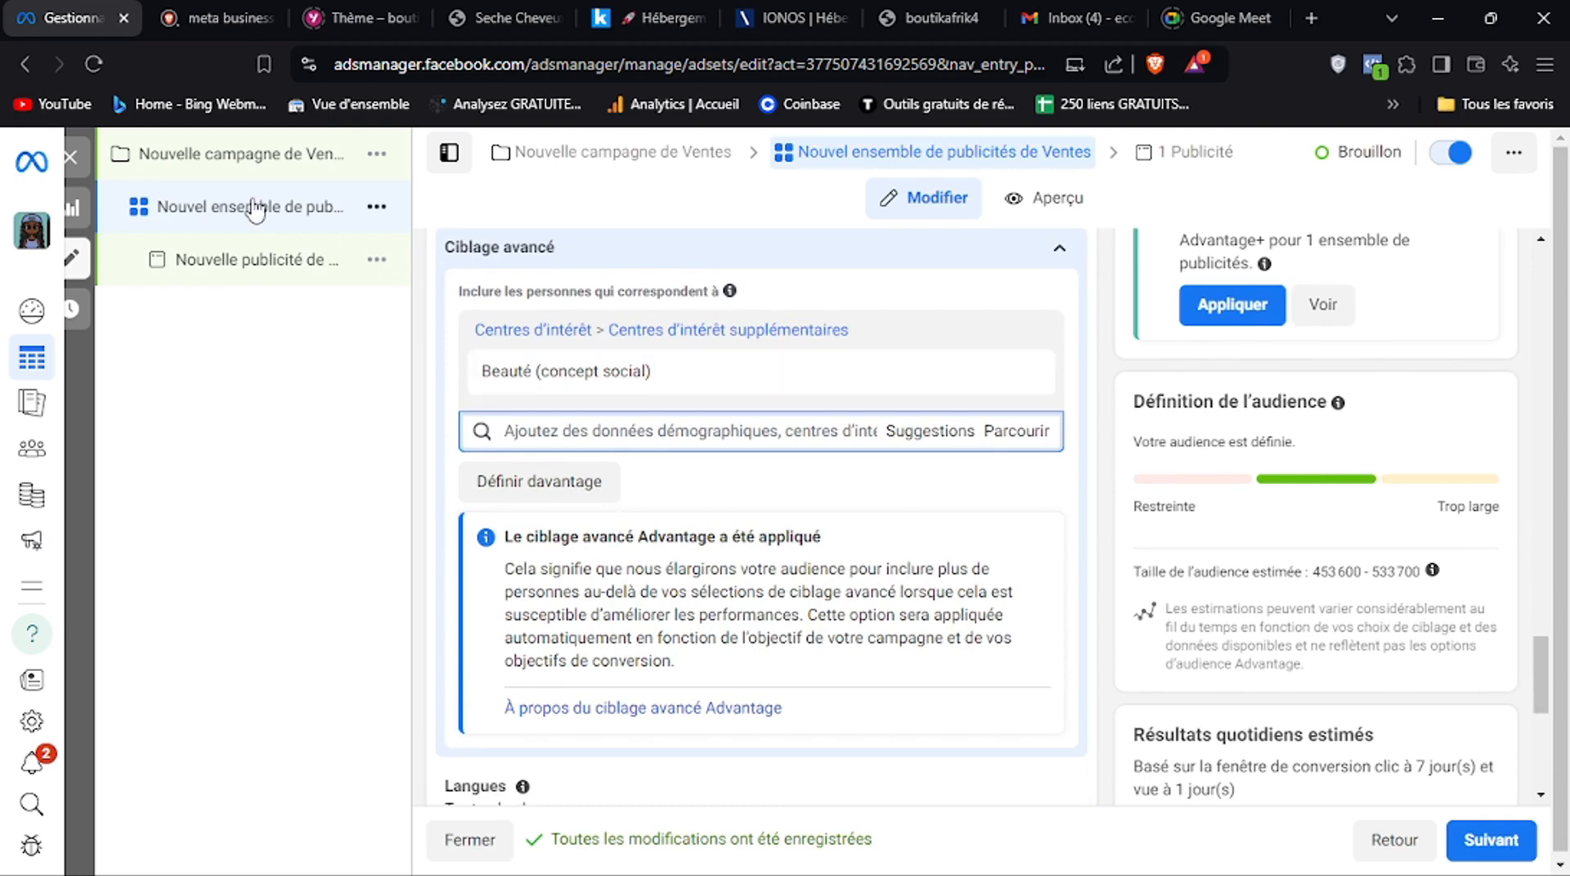
mouse_move(556, 399)
mouse_move(589, 372)
click(905, 434)
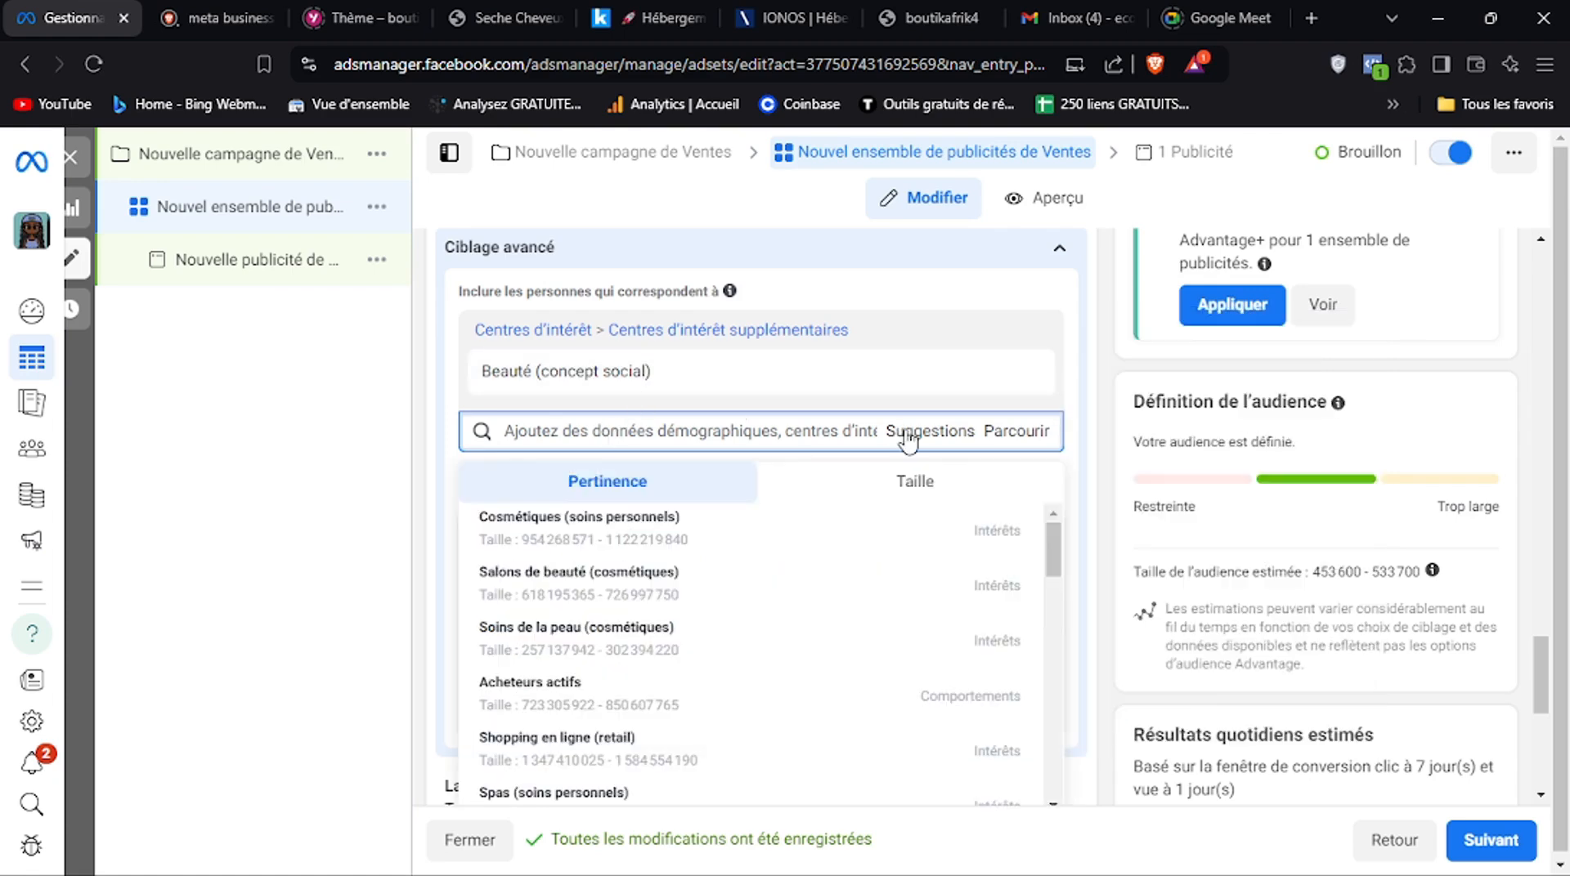
click(605, 533)
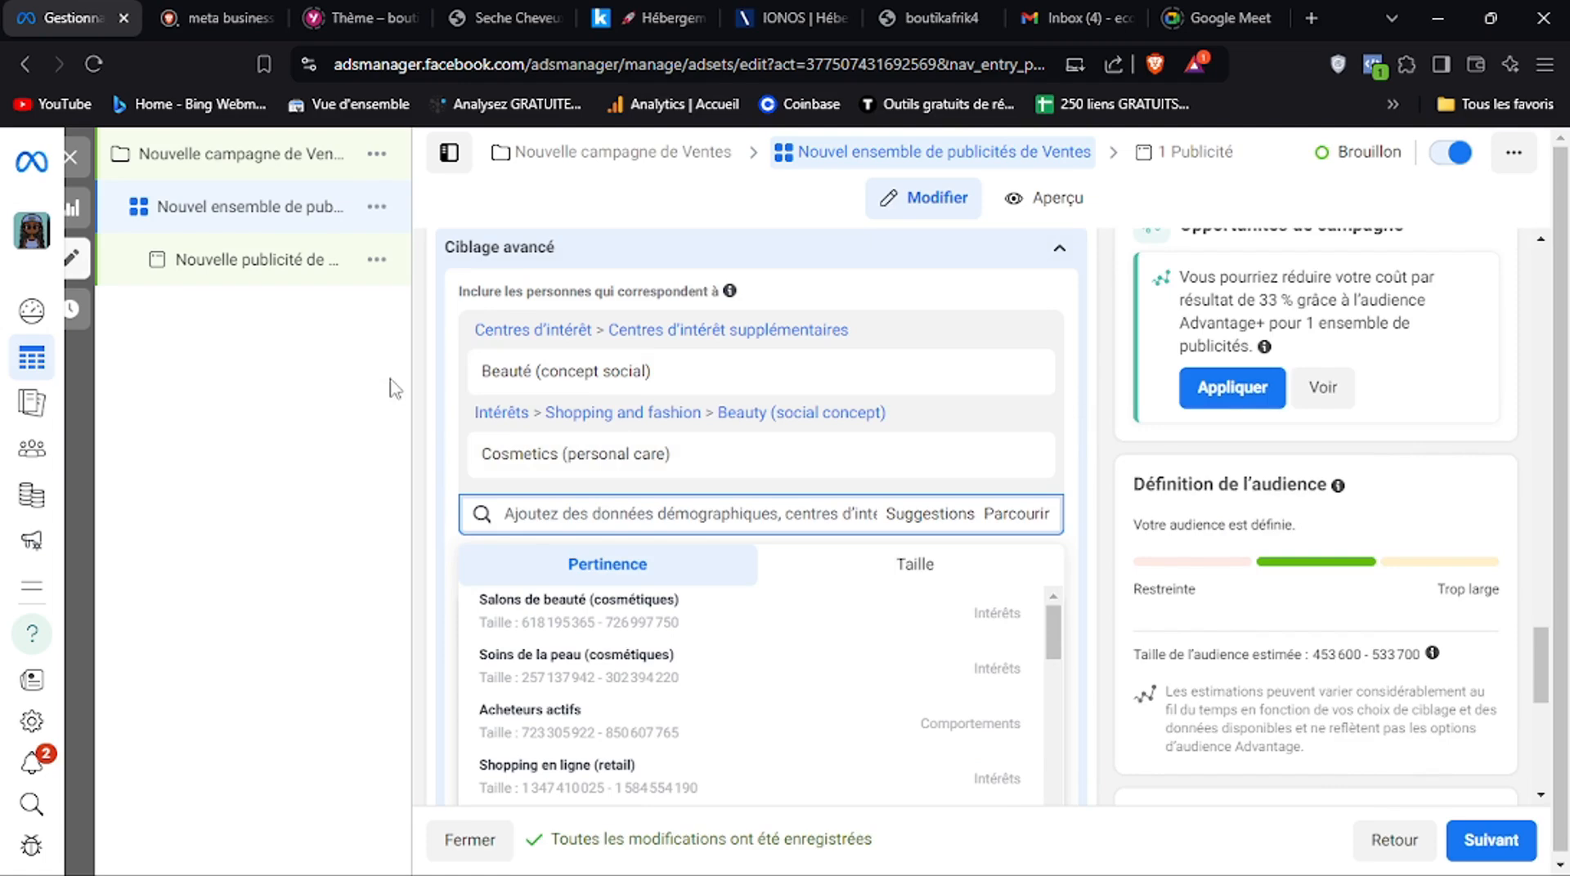
Remove the interest Cosmetics (personal care) from the advanced targeting
mouse_move(631, 362)
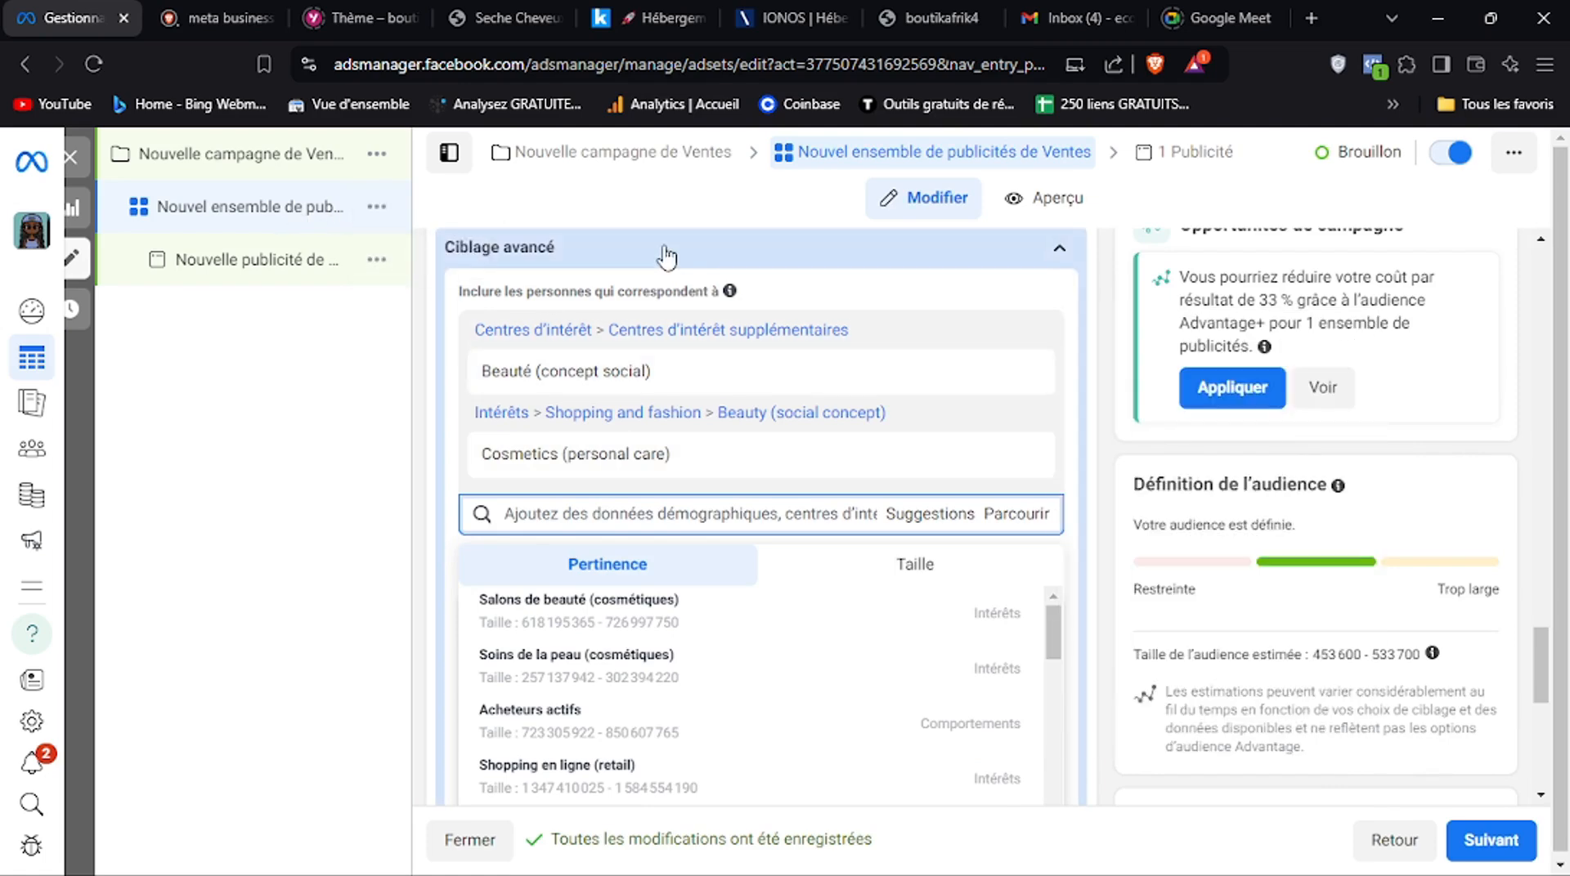
mouse_move(733, 366)
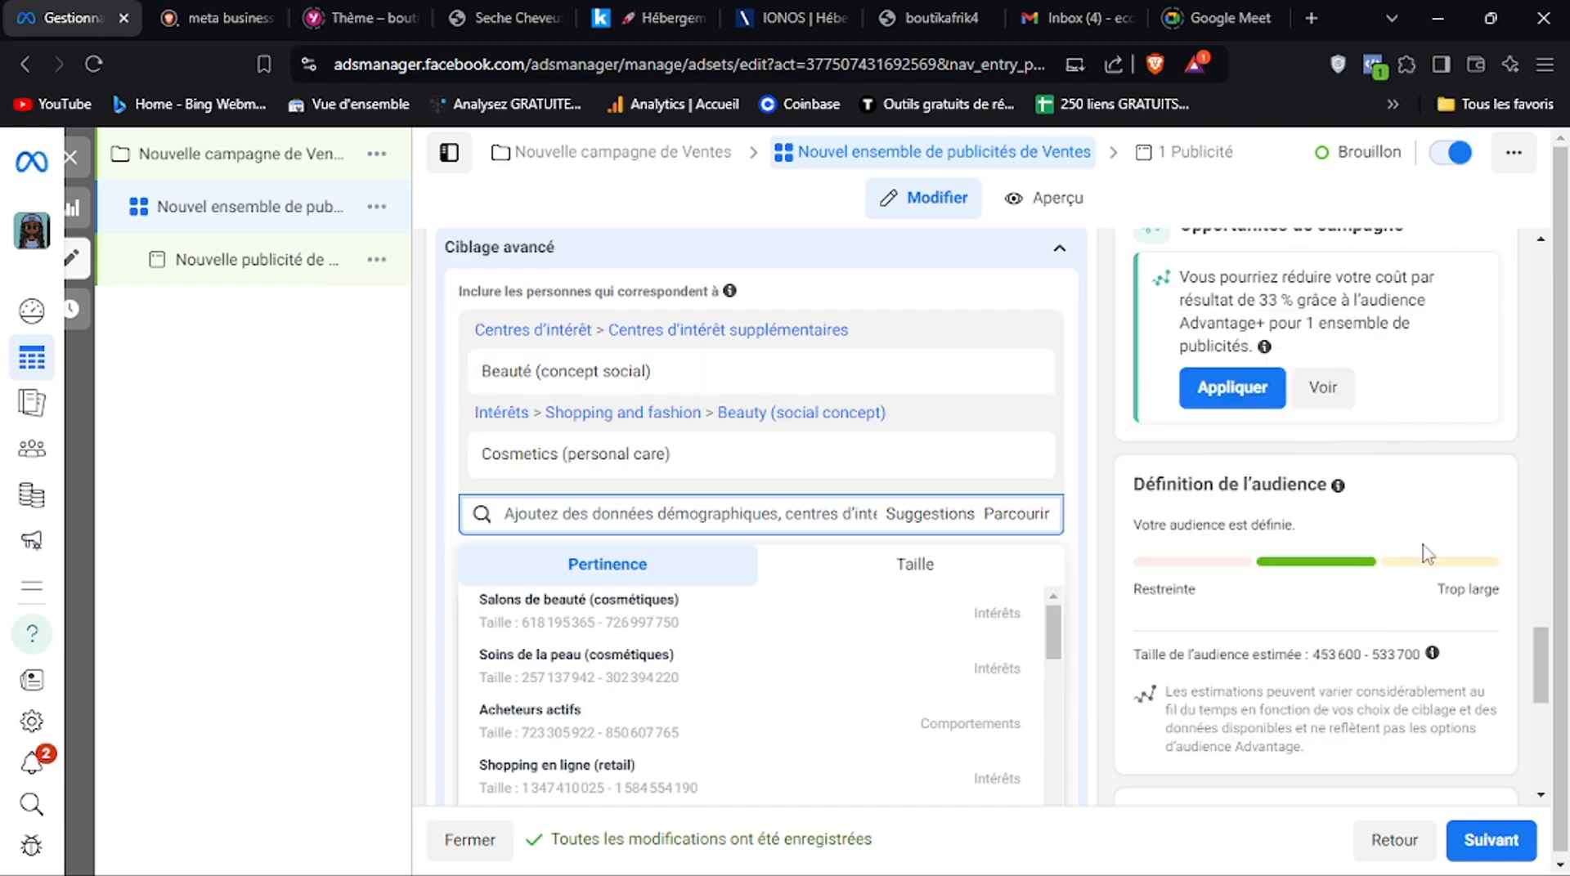
drag(1536, 666, 1536, 663)
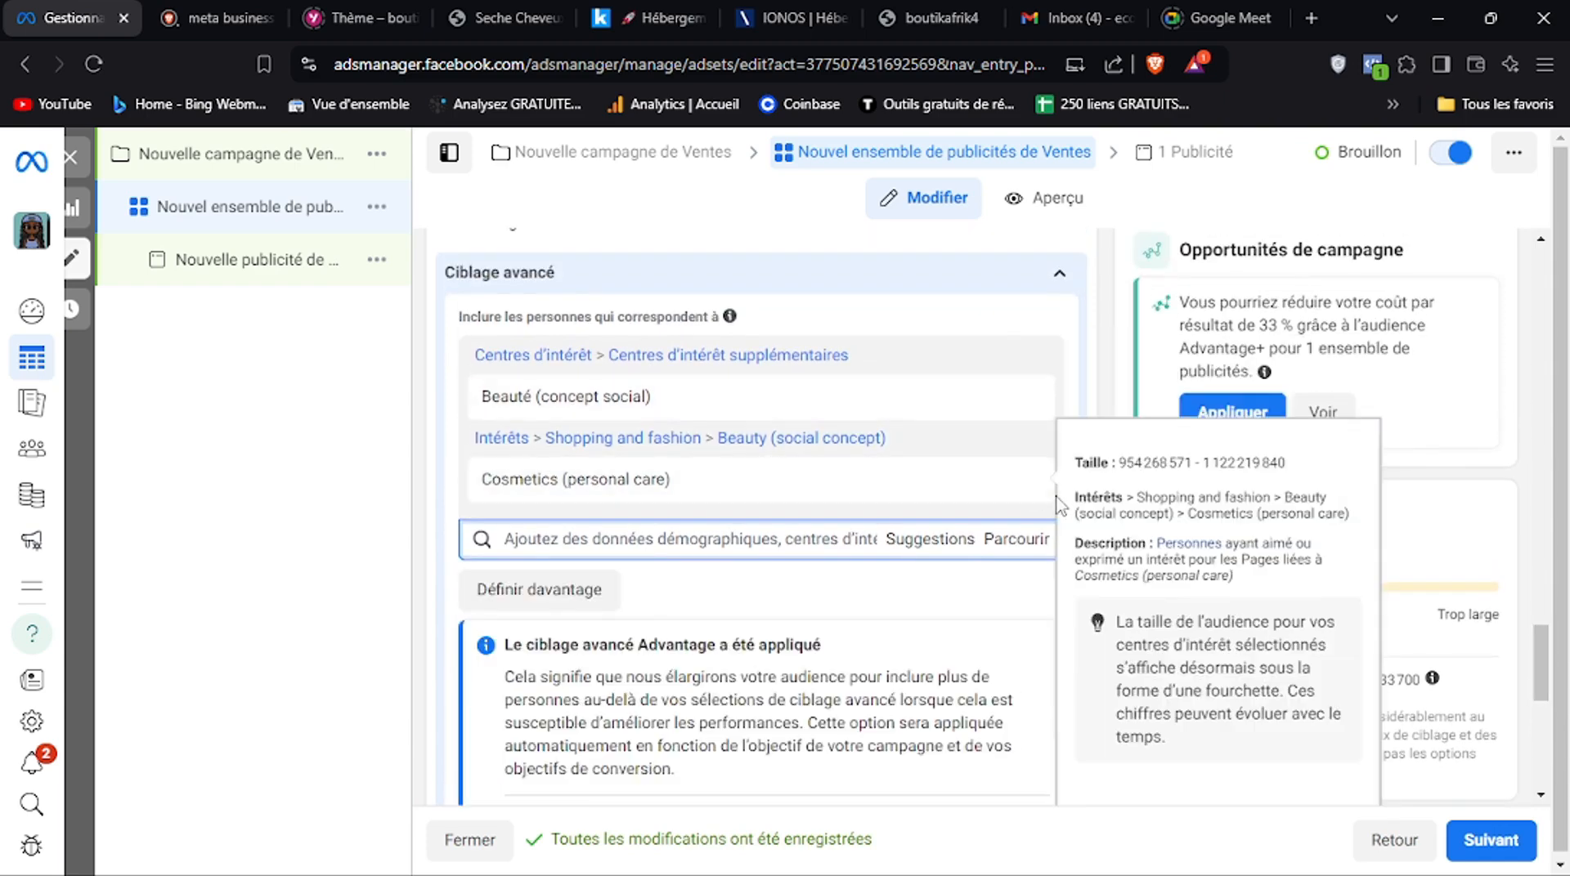
click(1023, 482)
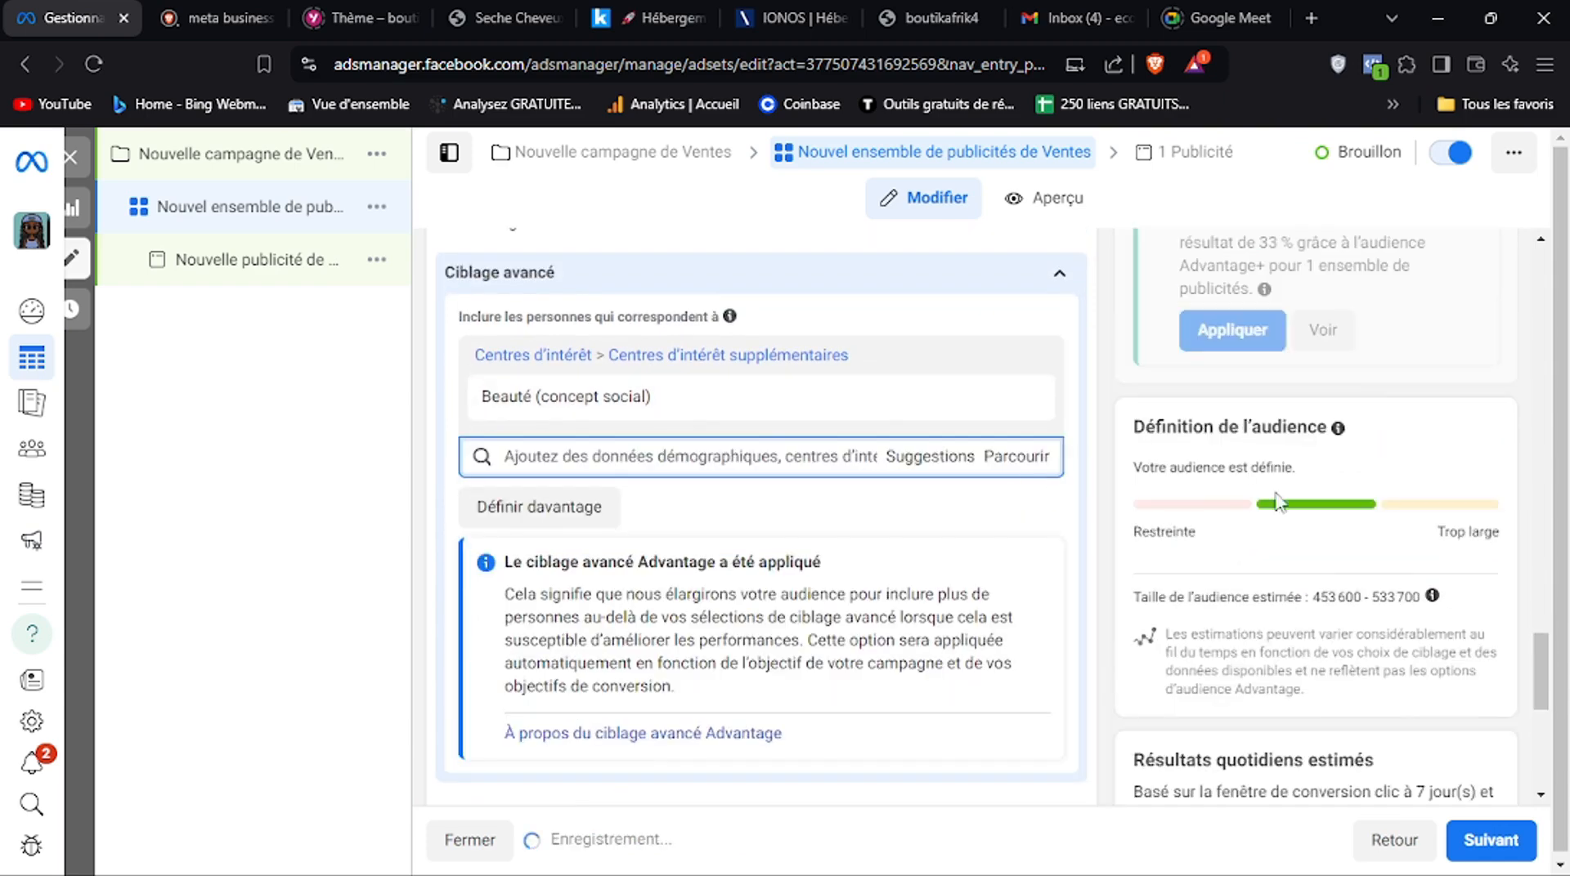
Switch the ad set's placements from Advantage+ to manual placements (Placements manuels)
drag(1541, 703, 1541, 758)
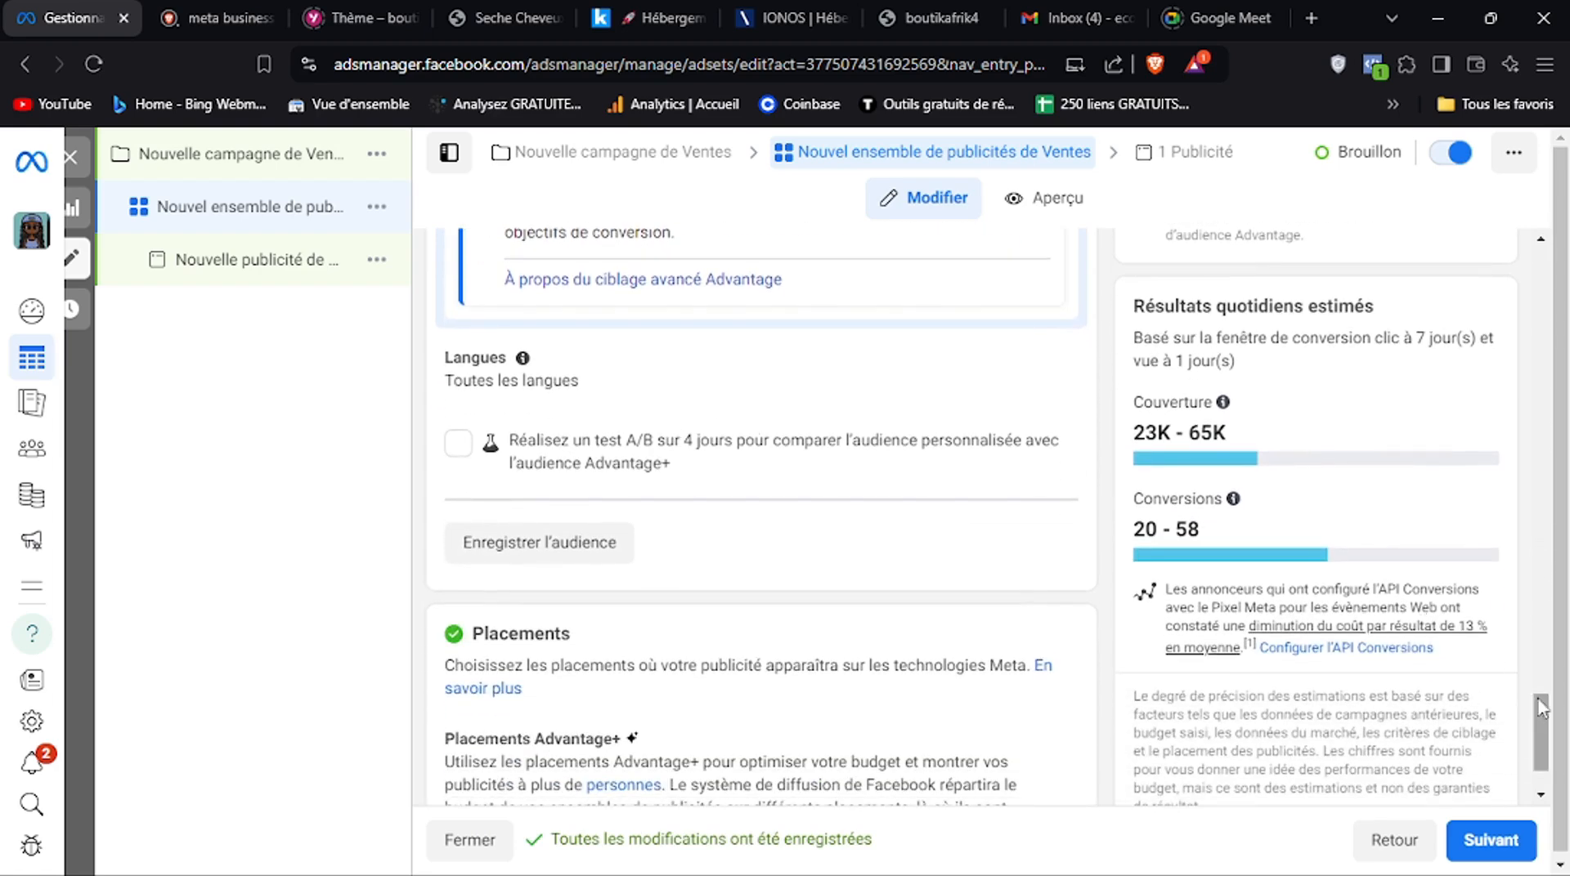
drag(1539, 727, 1537, 744)
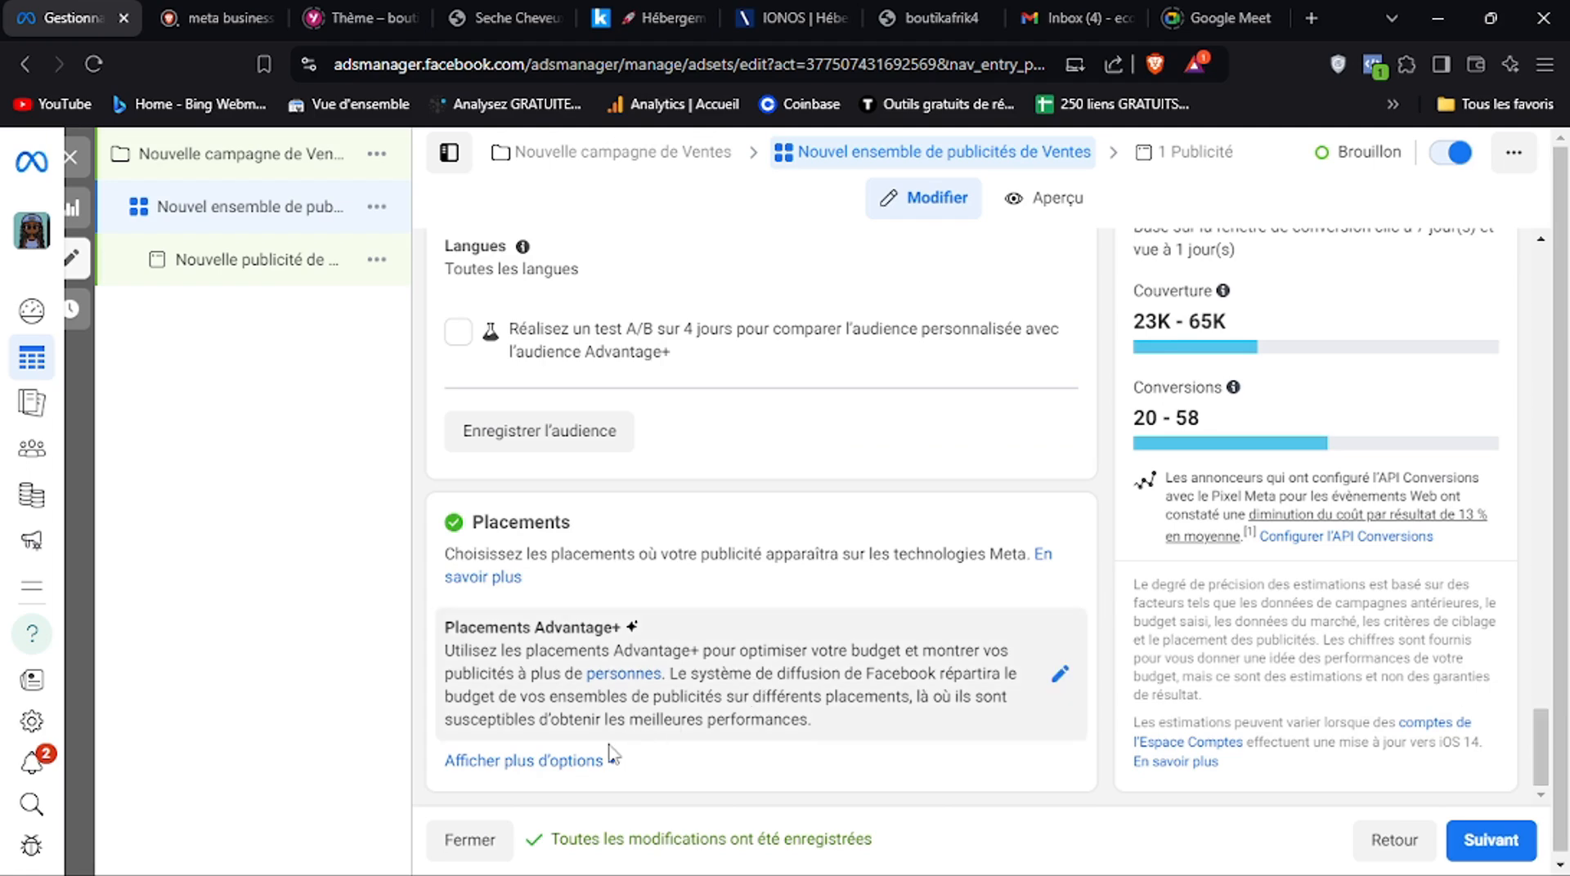
click(904, 667)
drag(1542, 713, 1542, 731)
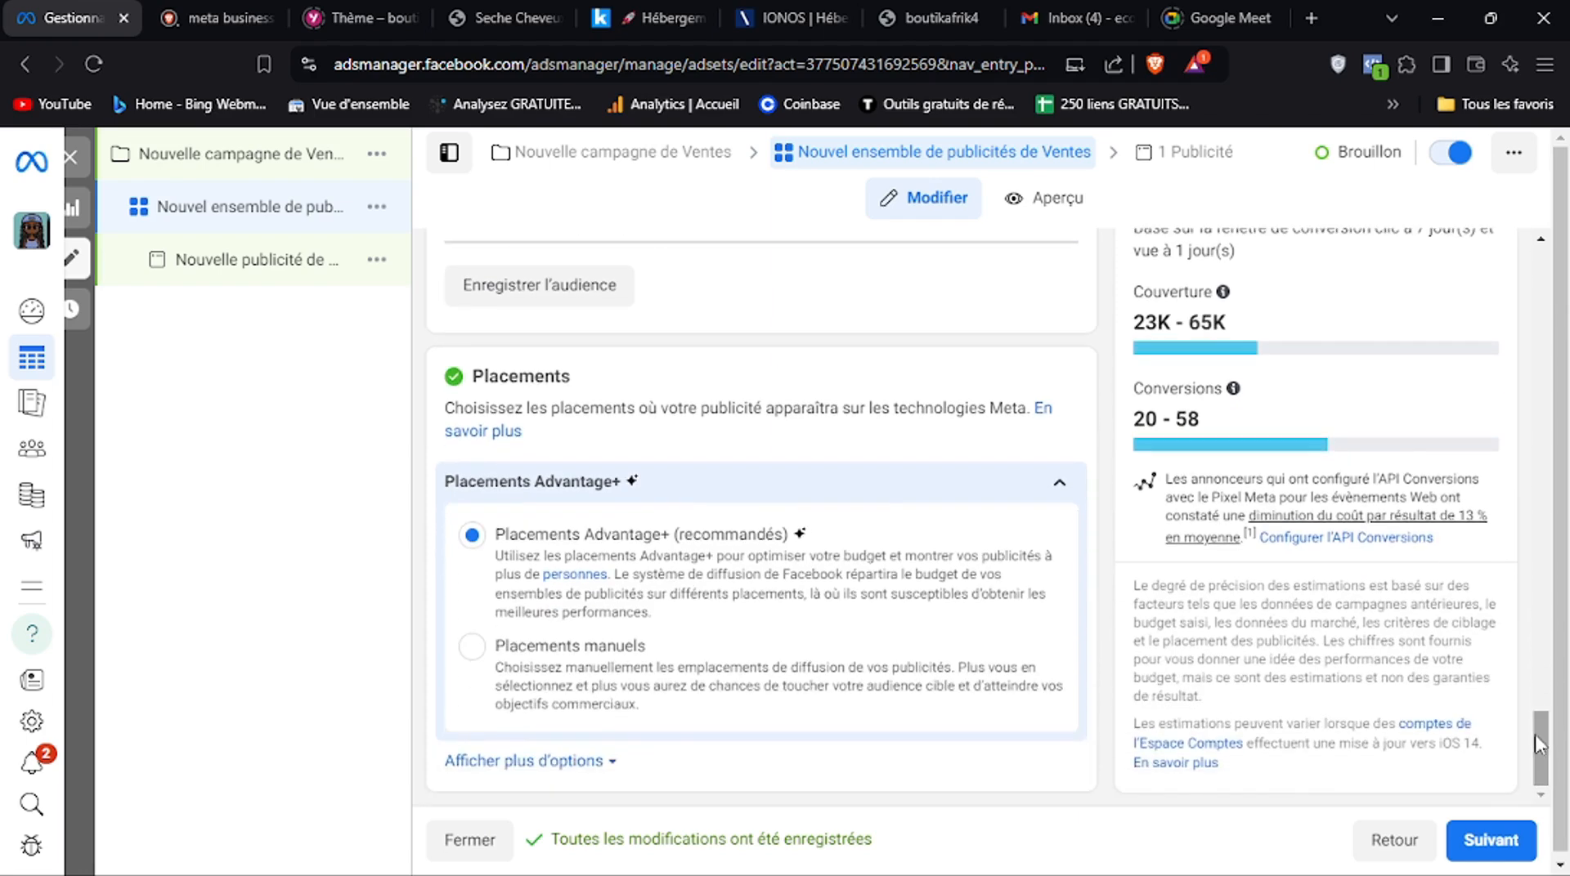
click(471, 647)
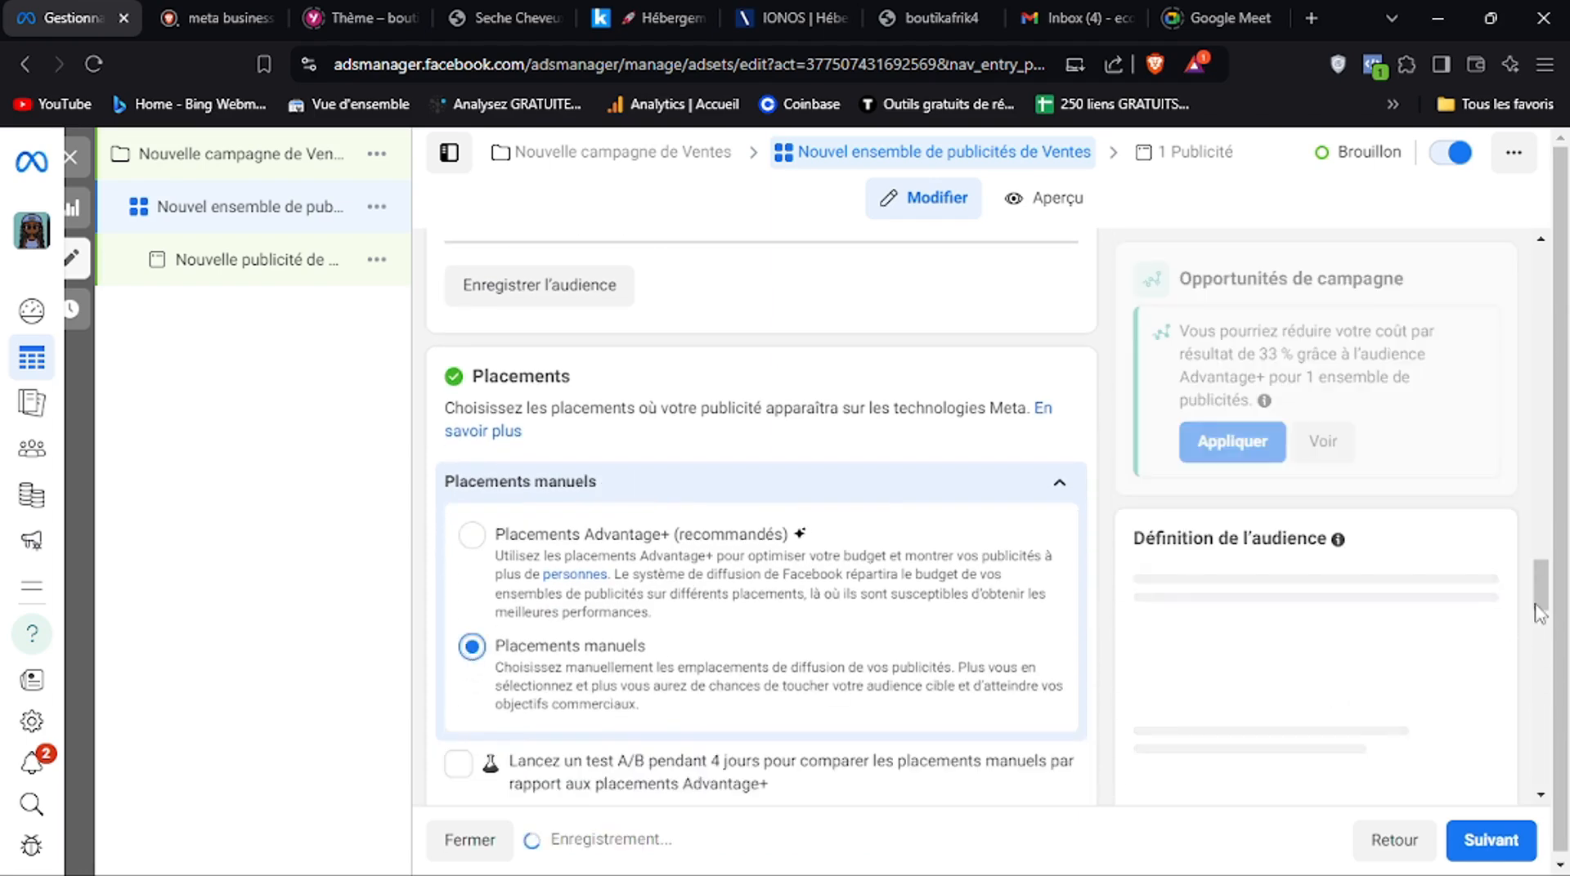
Exclude the Audience Network and Messenger platforms from the manual placements, leaving Facebook and Instagram selected
drag(1537, 612, 1537, 659)
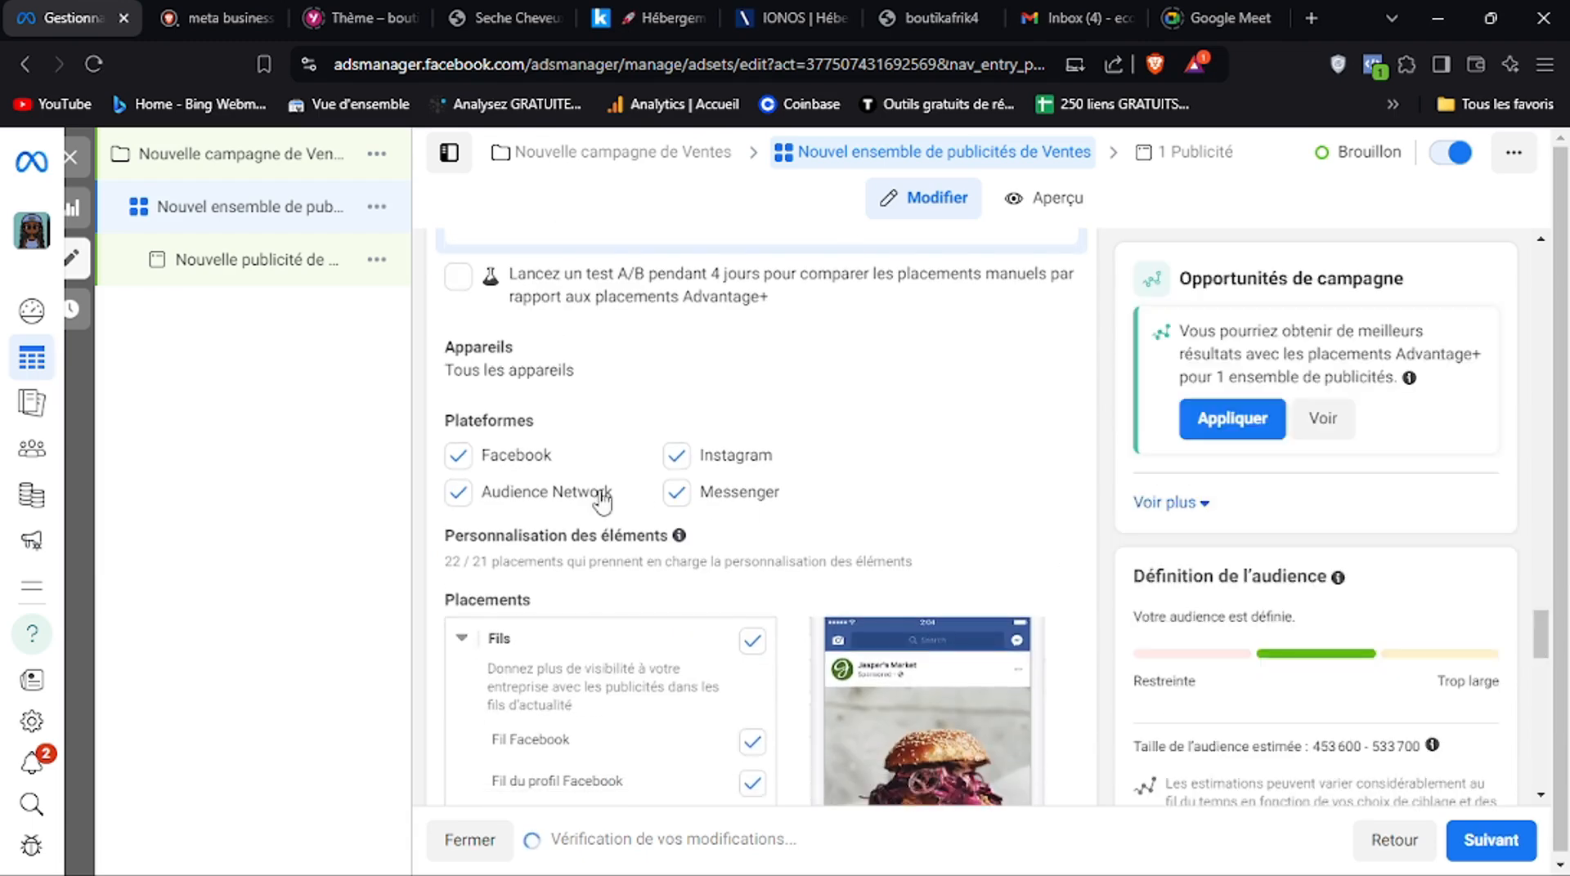
click(459, 493)
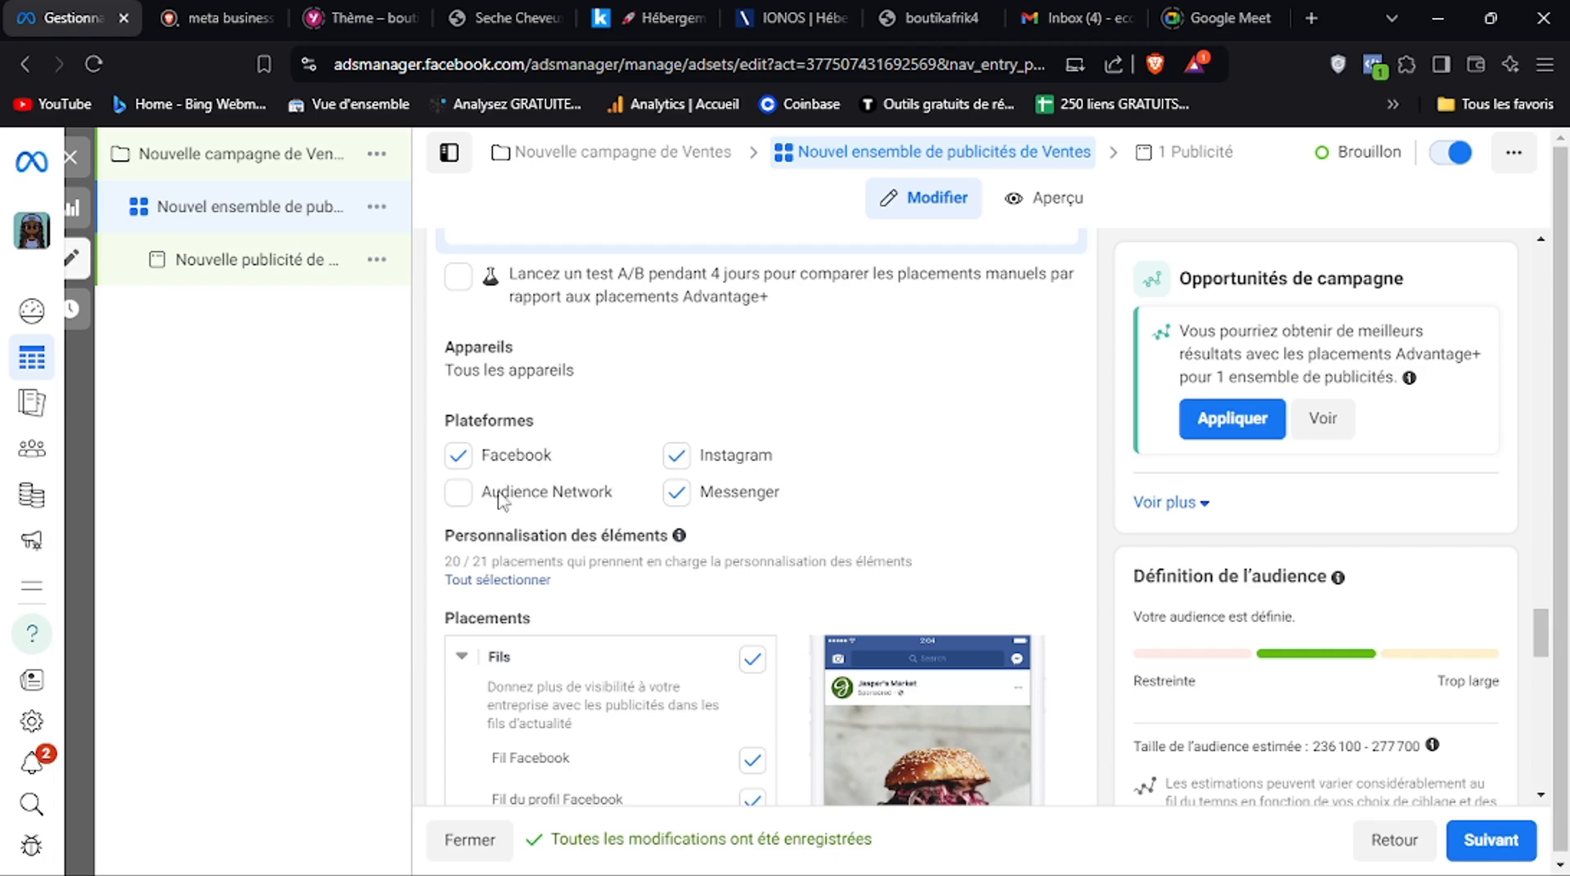
click(684, 500)
Check the detailed list of selected placements and continue to the ad-level settings
drag(1543, 633, 1541, 749)
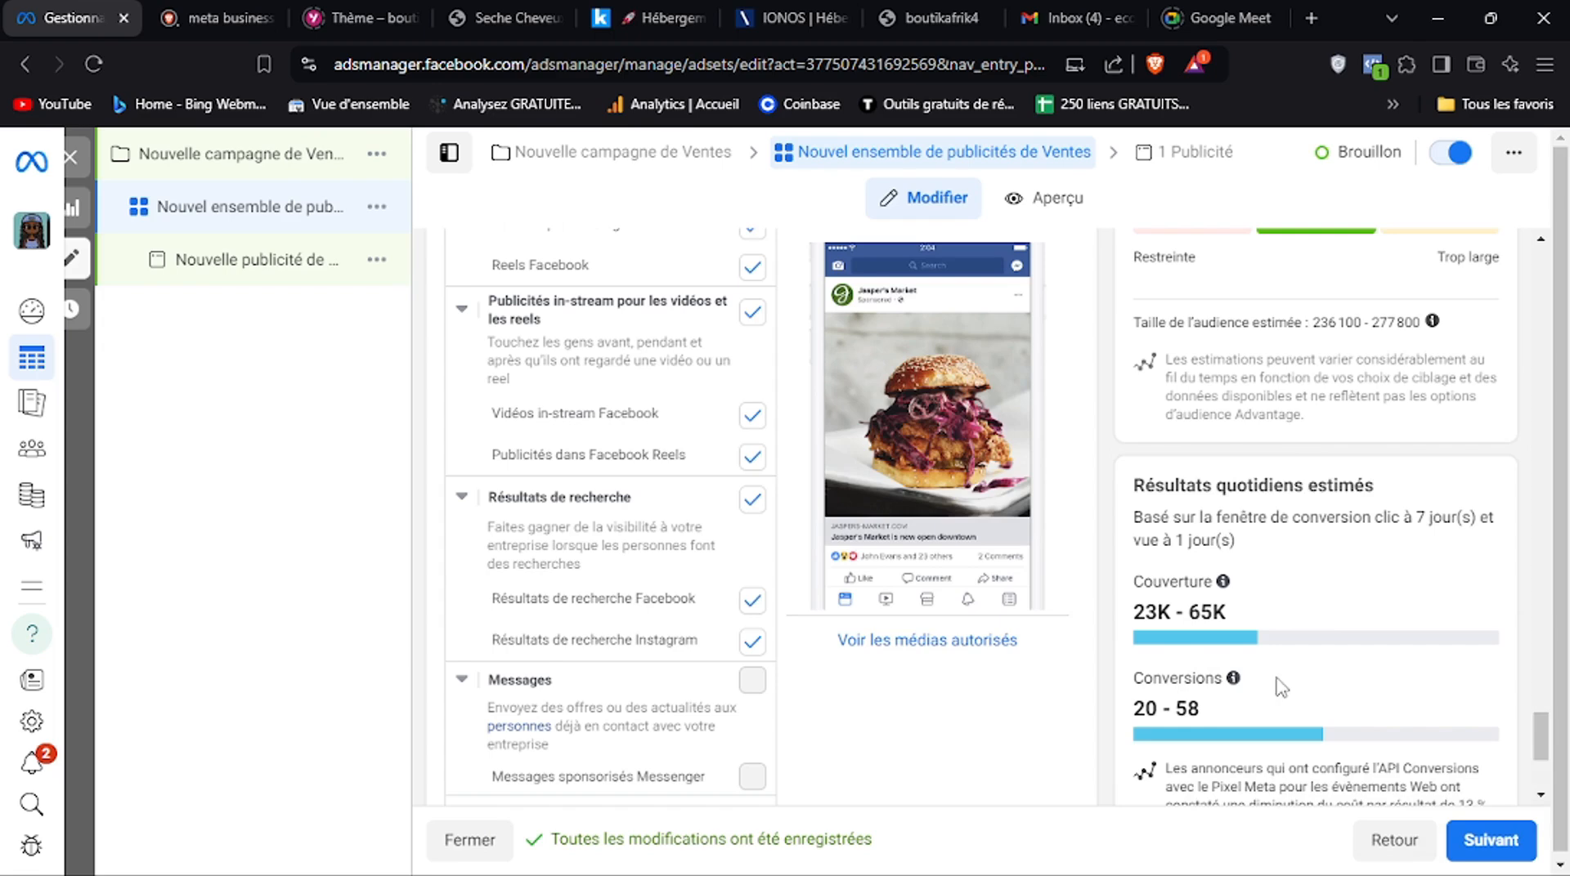
drag(1539, 742, 1539, 751)
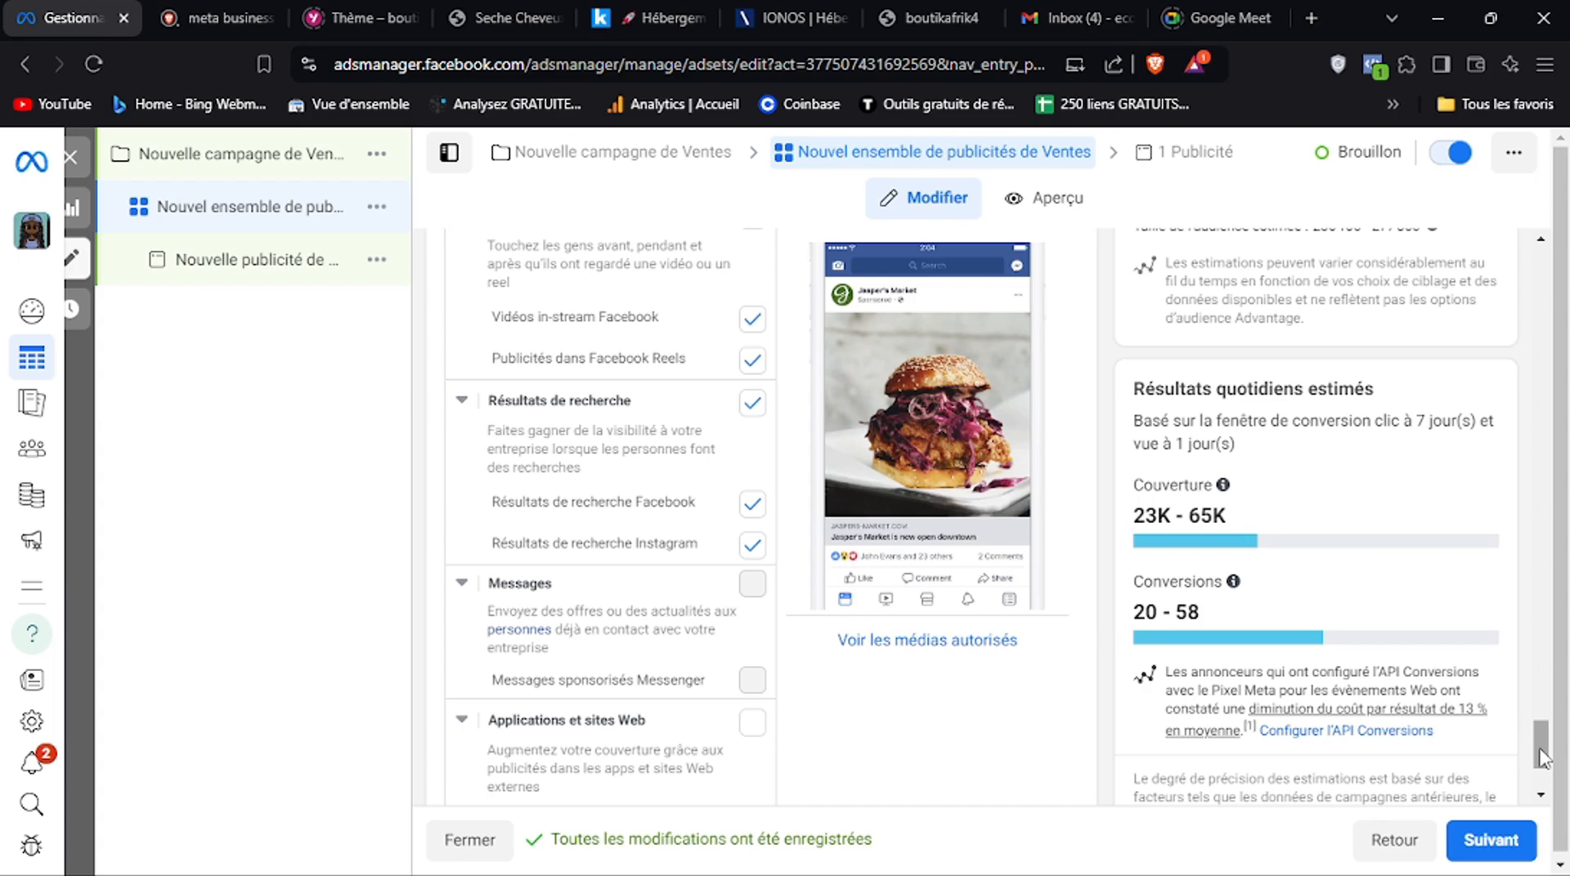
mouse_move(1542, 758)
mouse_down()
mouse_move(1541, 775)
mouse_move(1542, 756)
mouse_up()
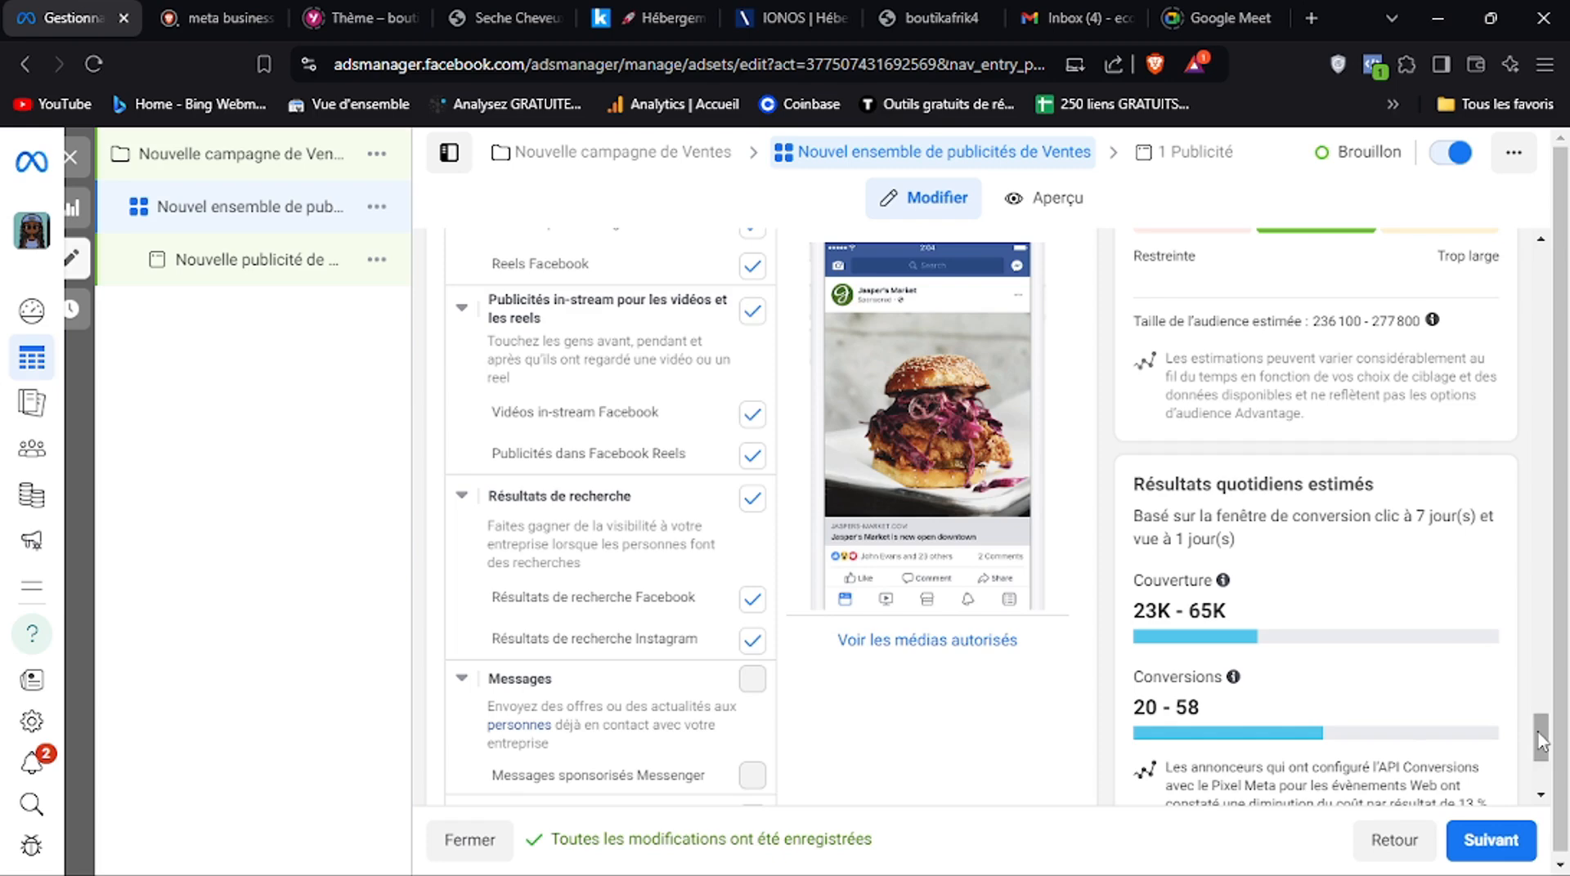
drag(1541, 740, 1540, 763)
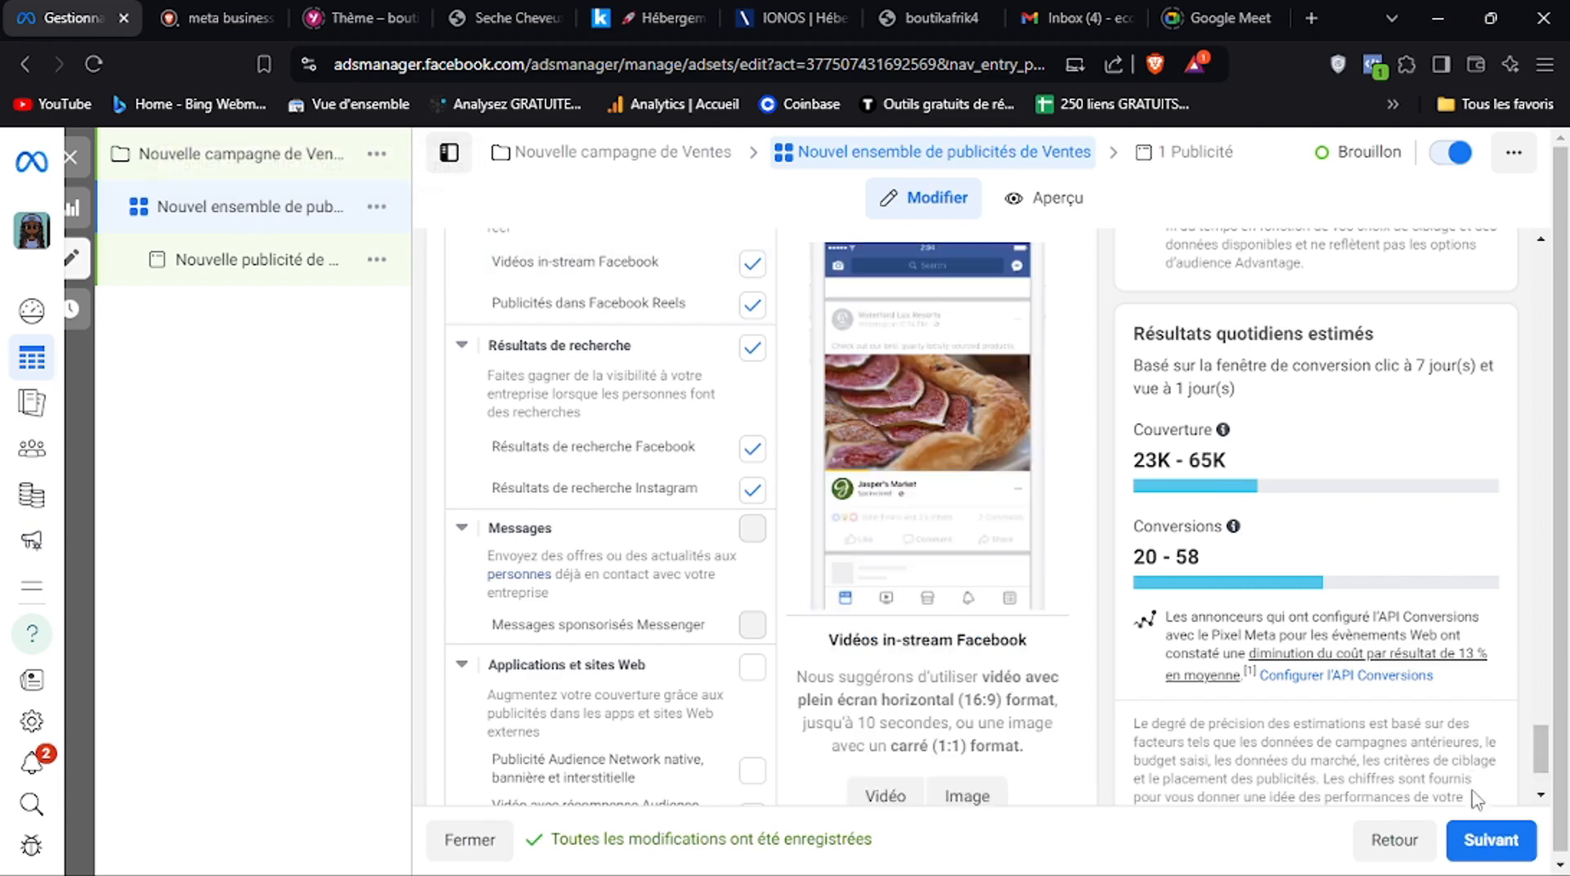
click(1491, 843)
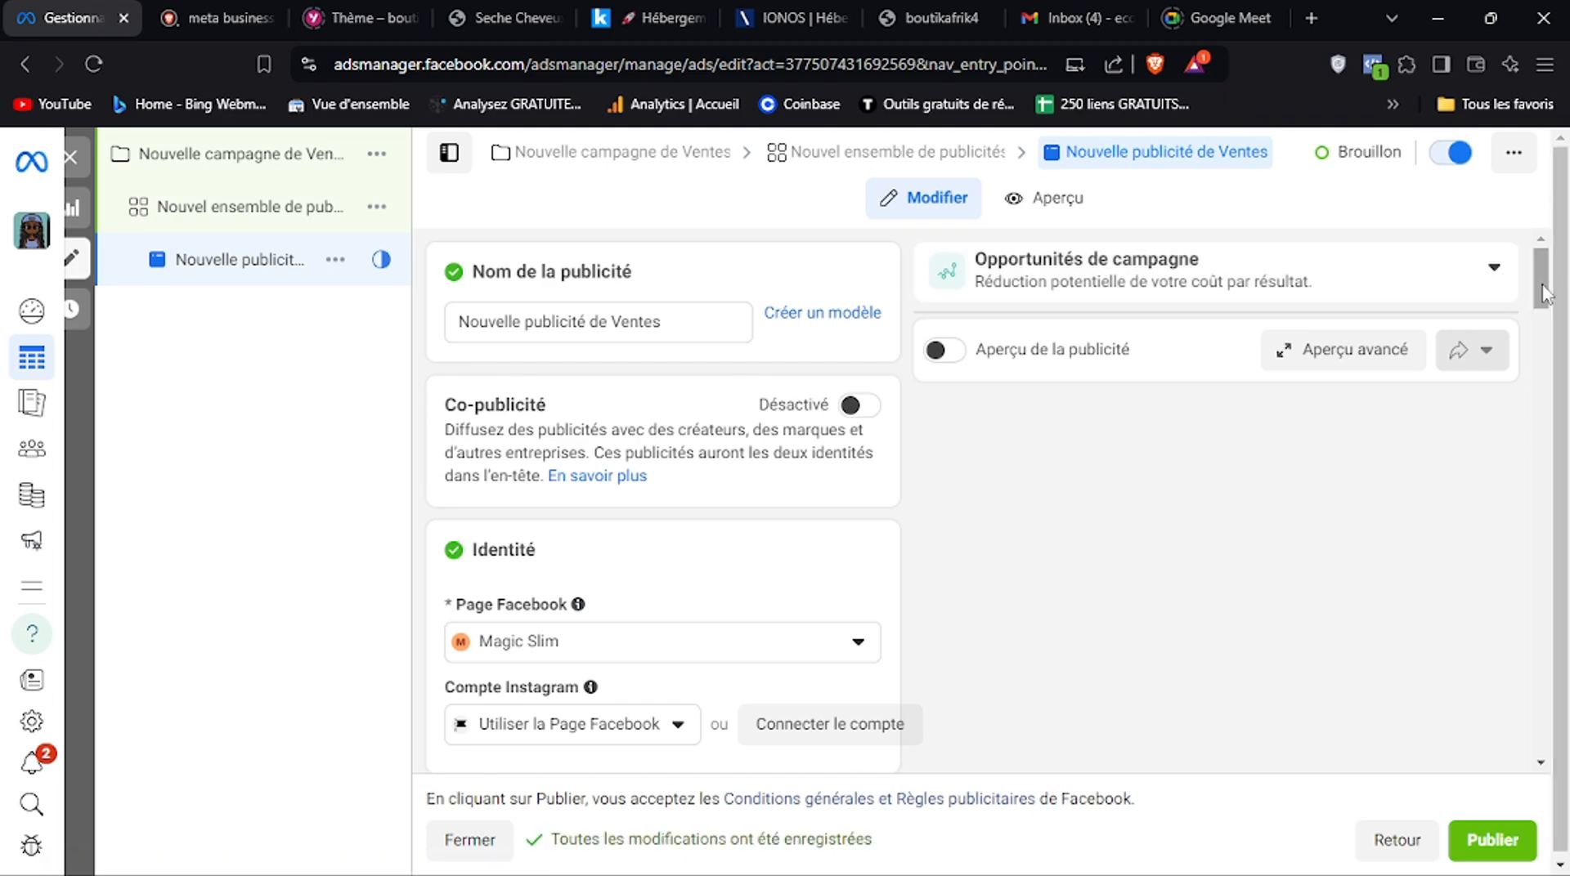
Review the ad's identity, setup and format options, and turn on the ad preview
drag(1543, 287, 1543, 305)
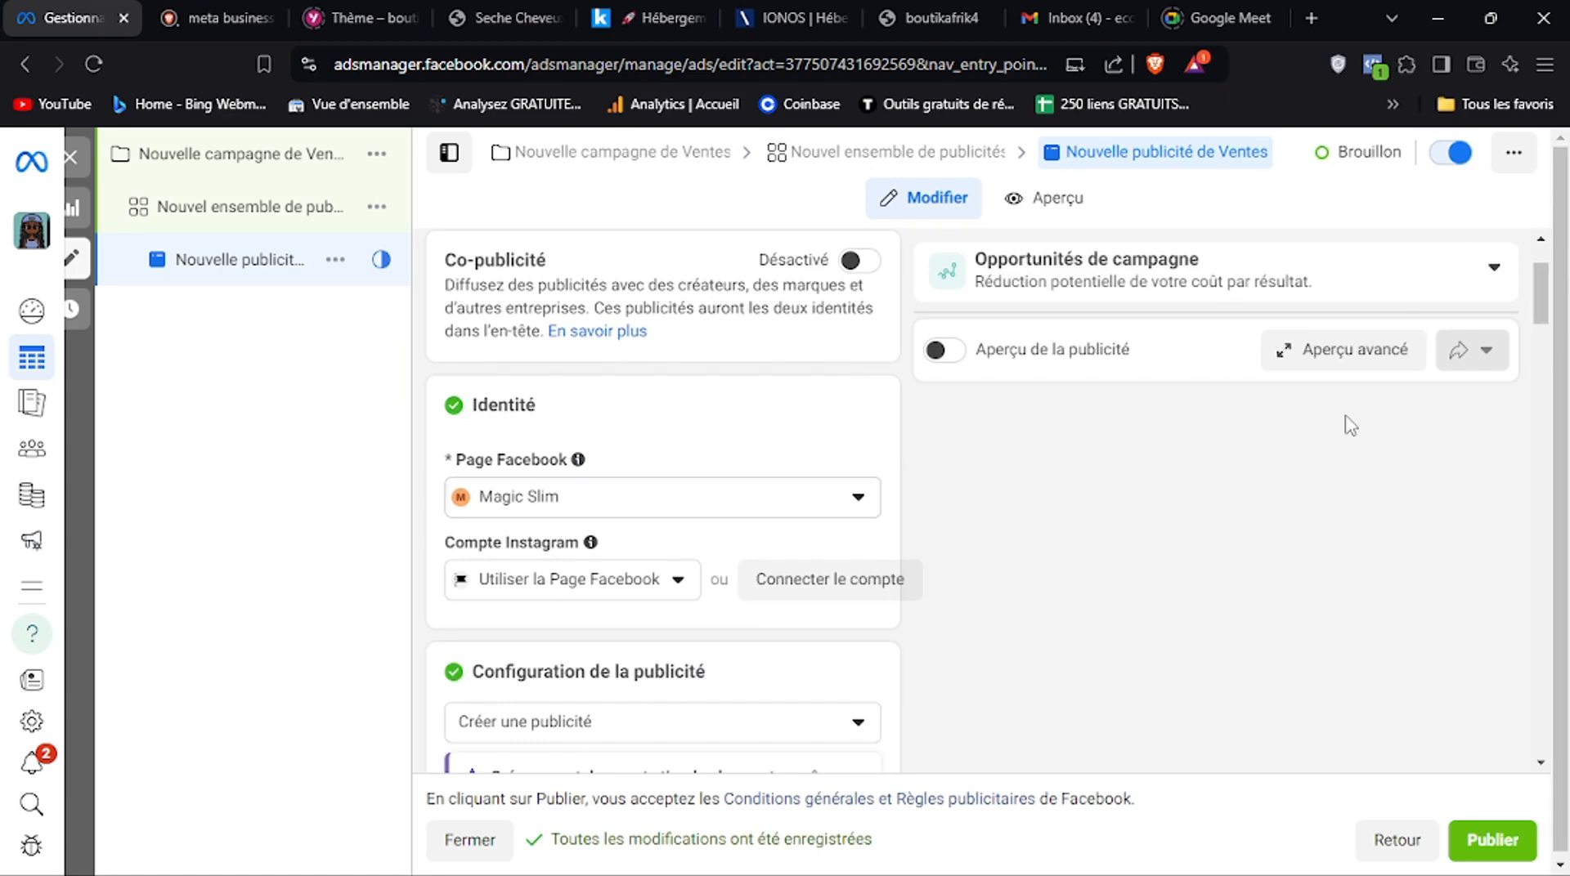
drag(1543, 316, 1543, 352)
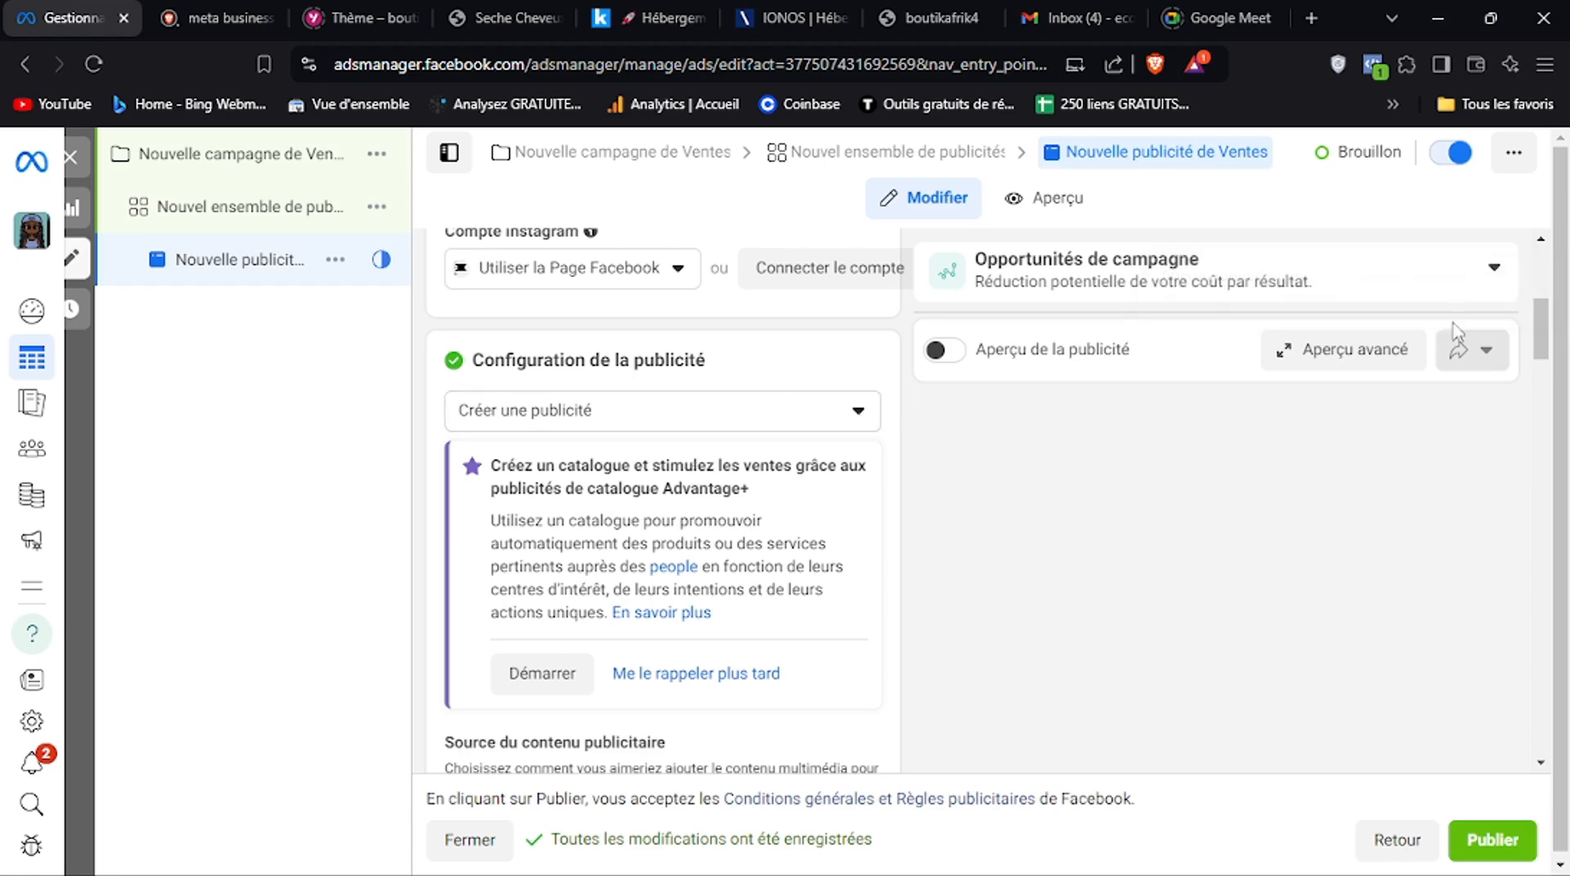
drag(1543, 327, 1537, 400)
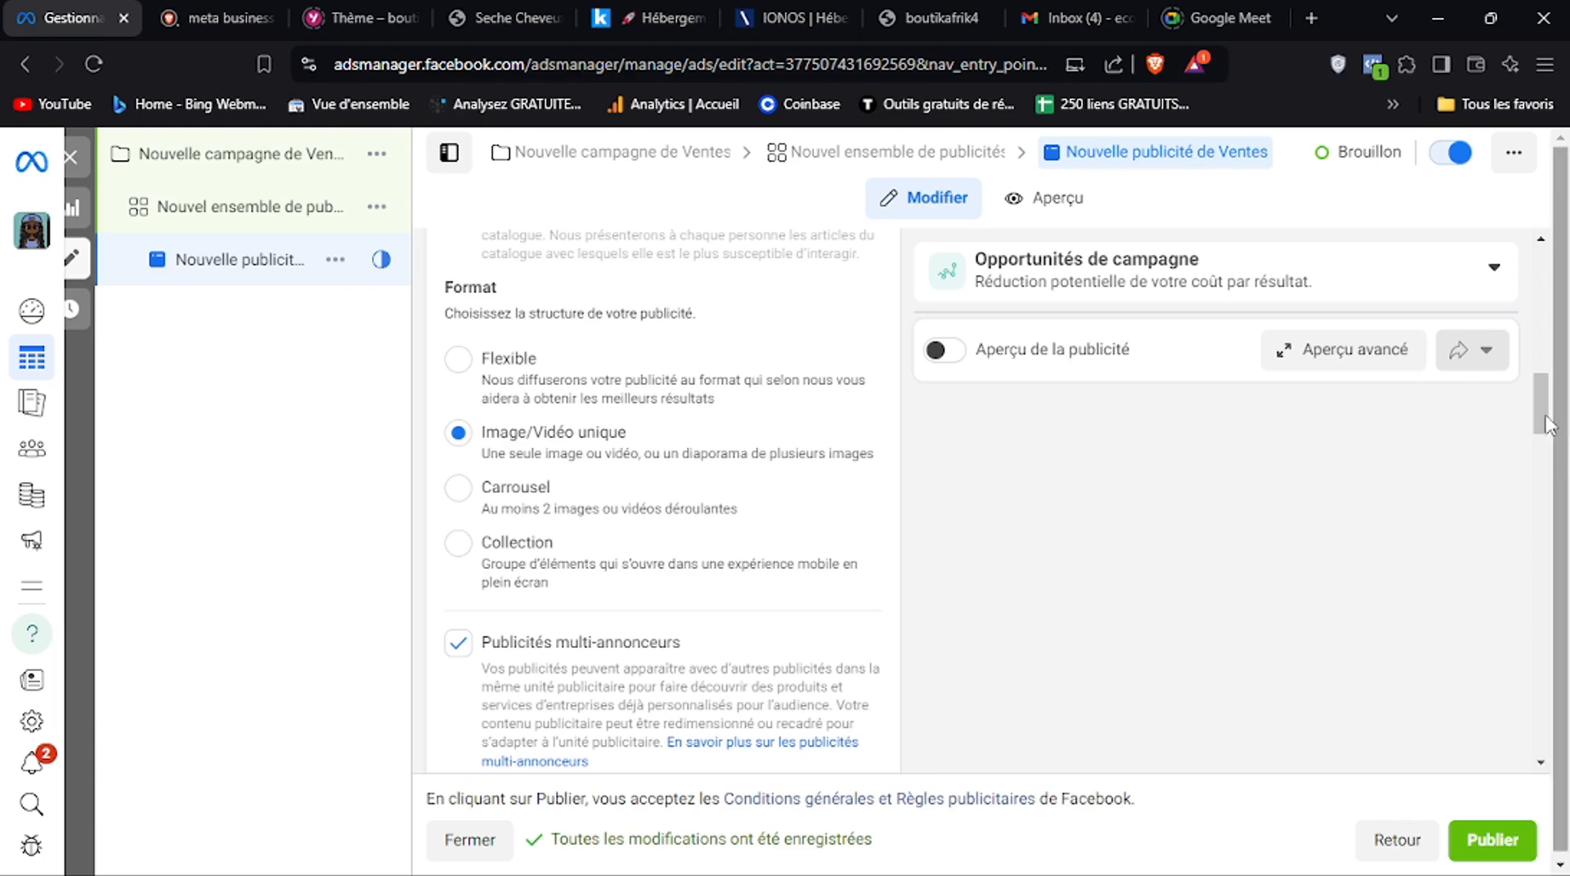
drag(1541, 423, 1540, 444)
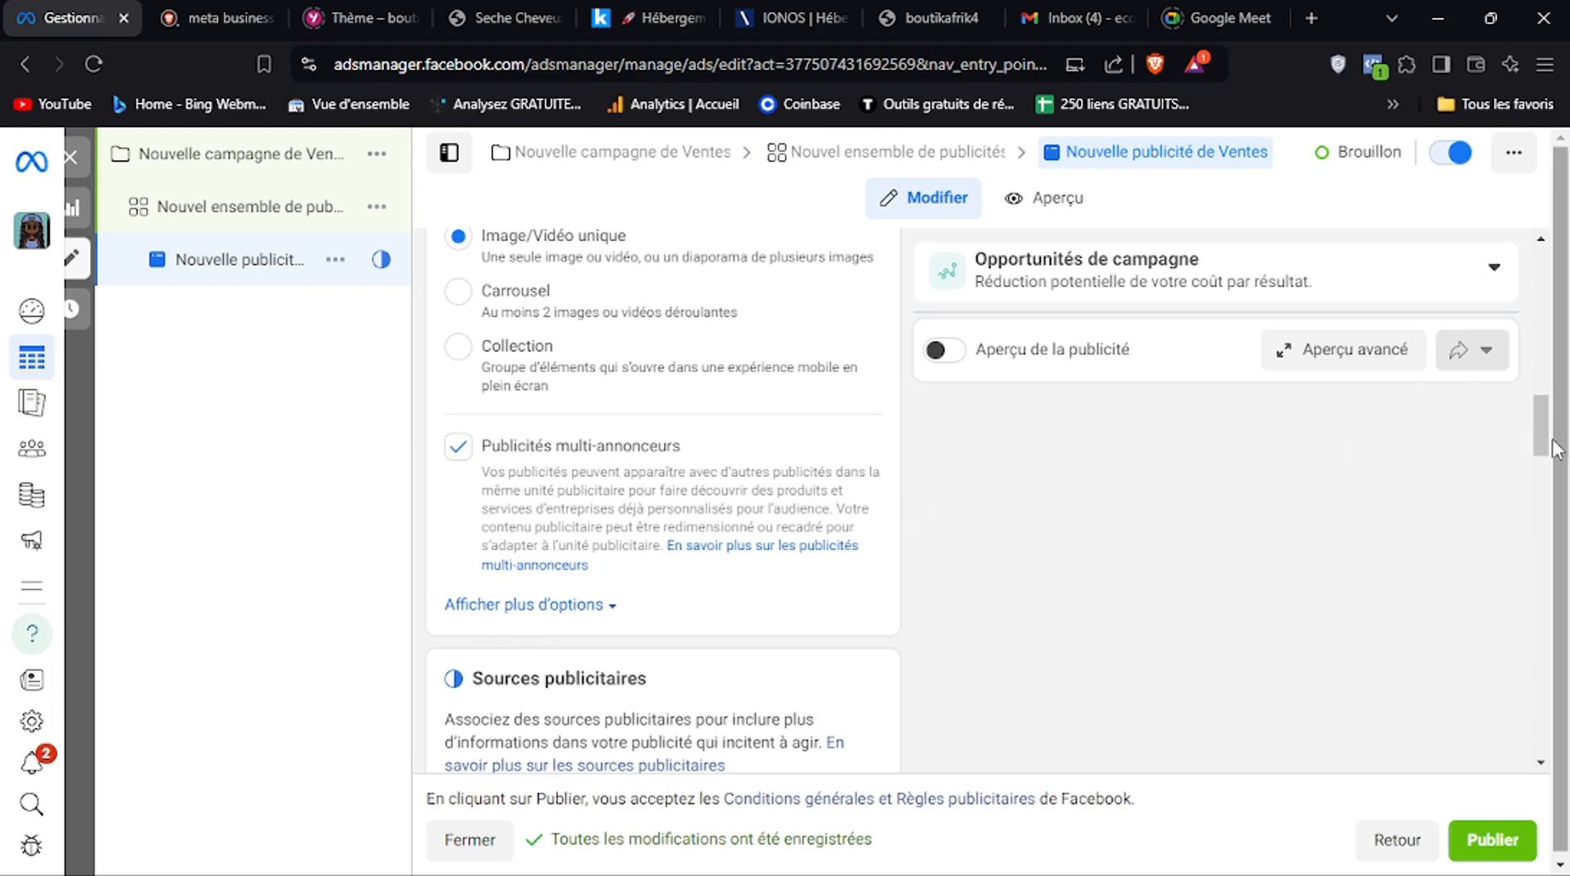
click(961, 369)
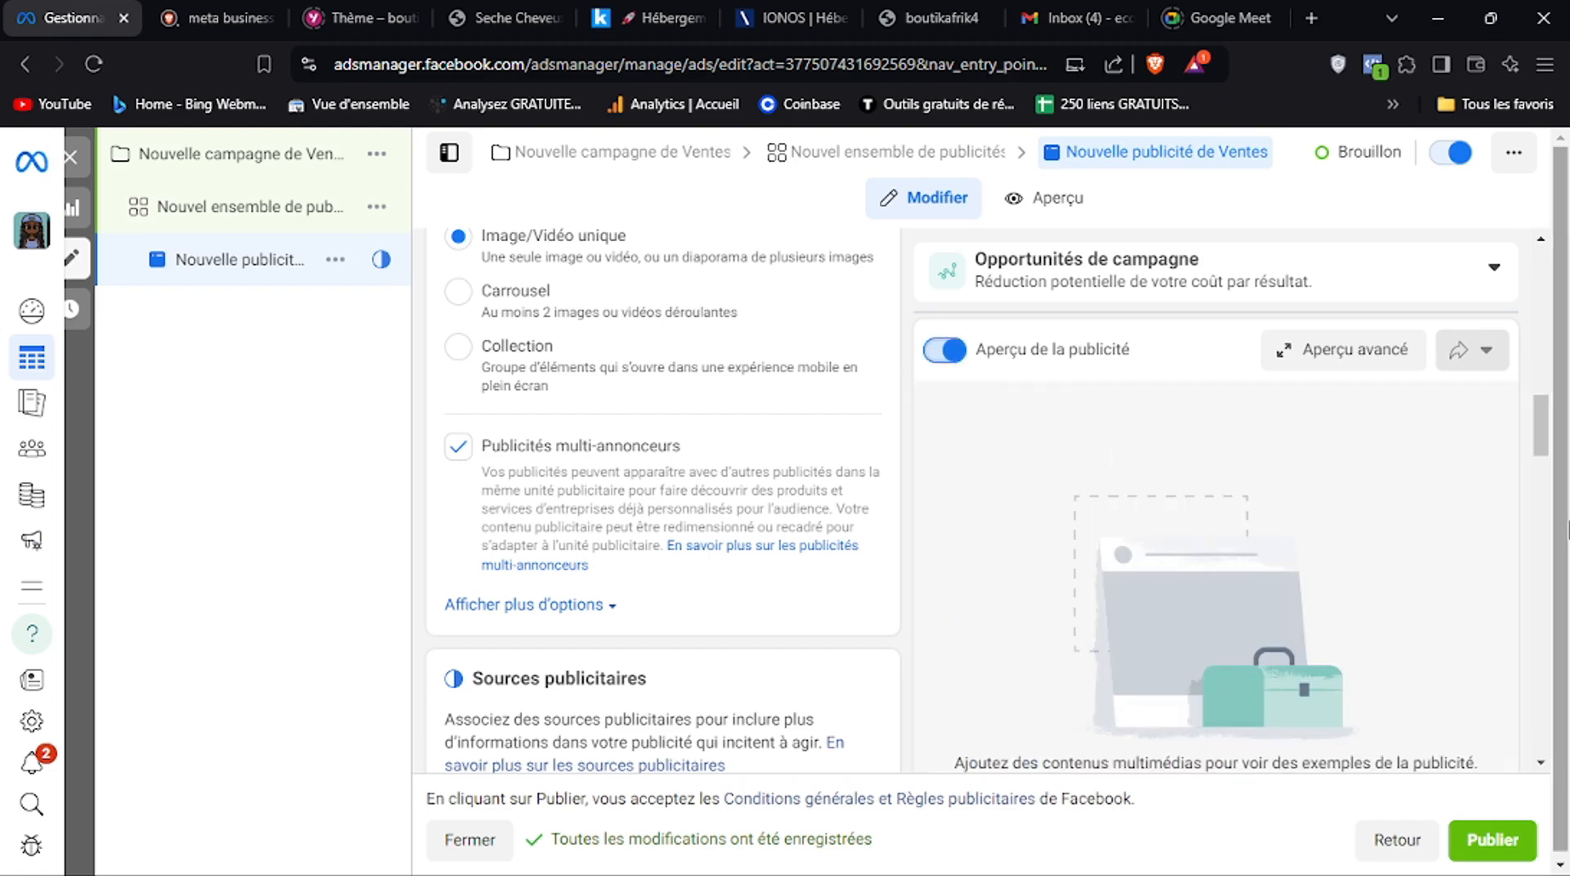
Examine the ad's destination options, including the website URL, display link and browser extensions
scroll(1537, 484, down, 2)
scroll(1537, 484, down, 5)
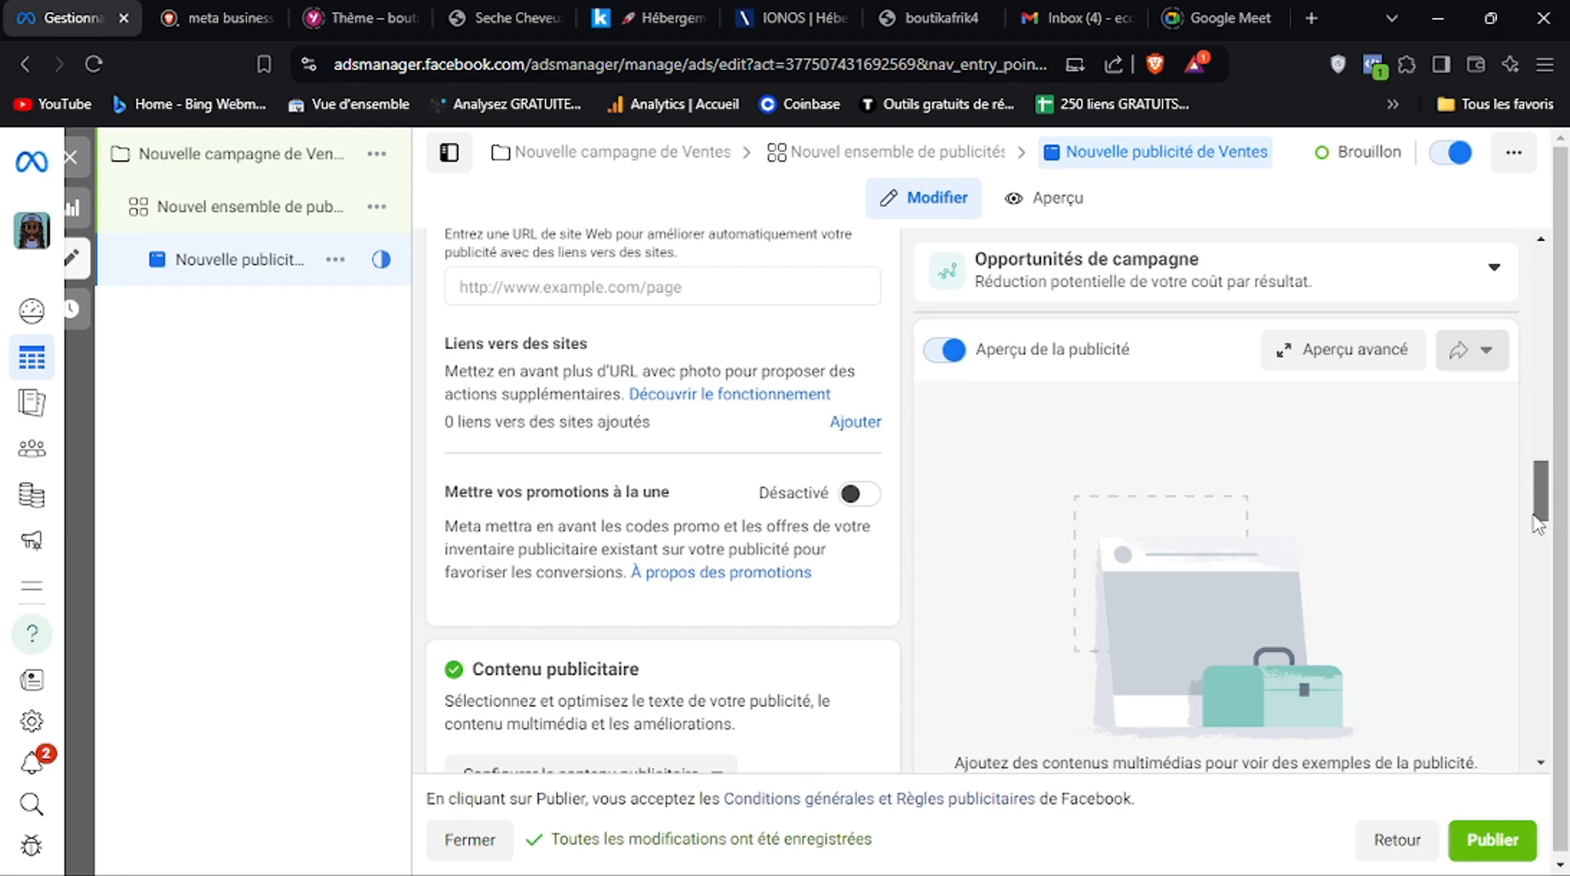
scroll(1538, 499, up, 1)
drag(1537, 511, 1535, 599)
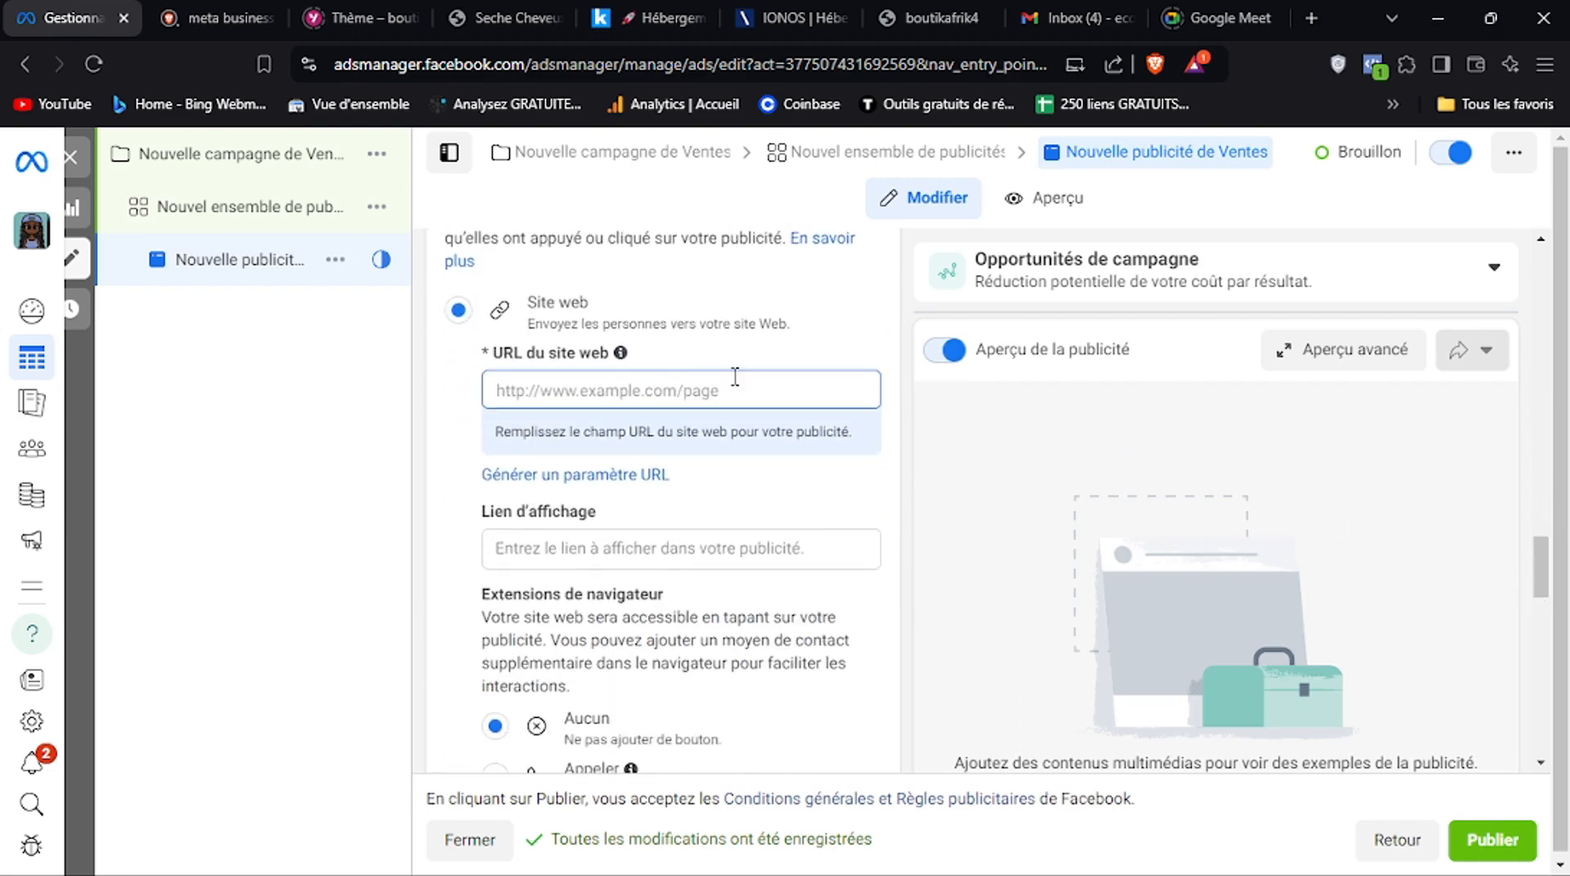
click(576, 395)
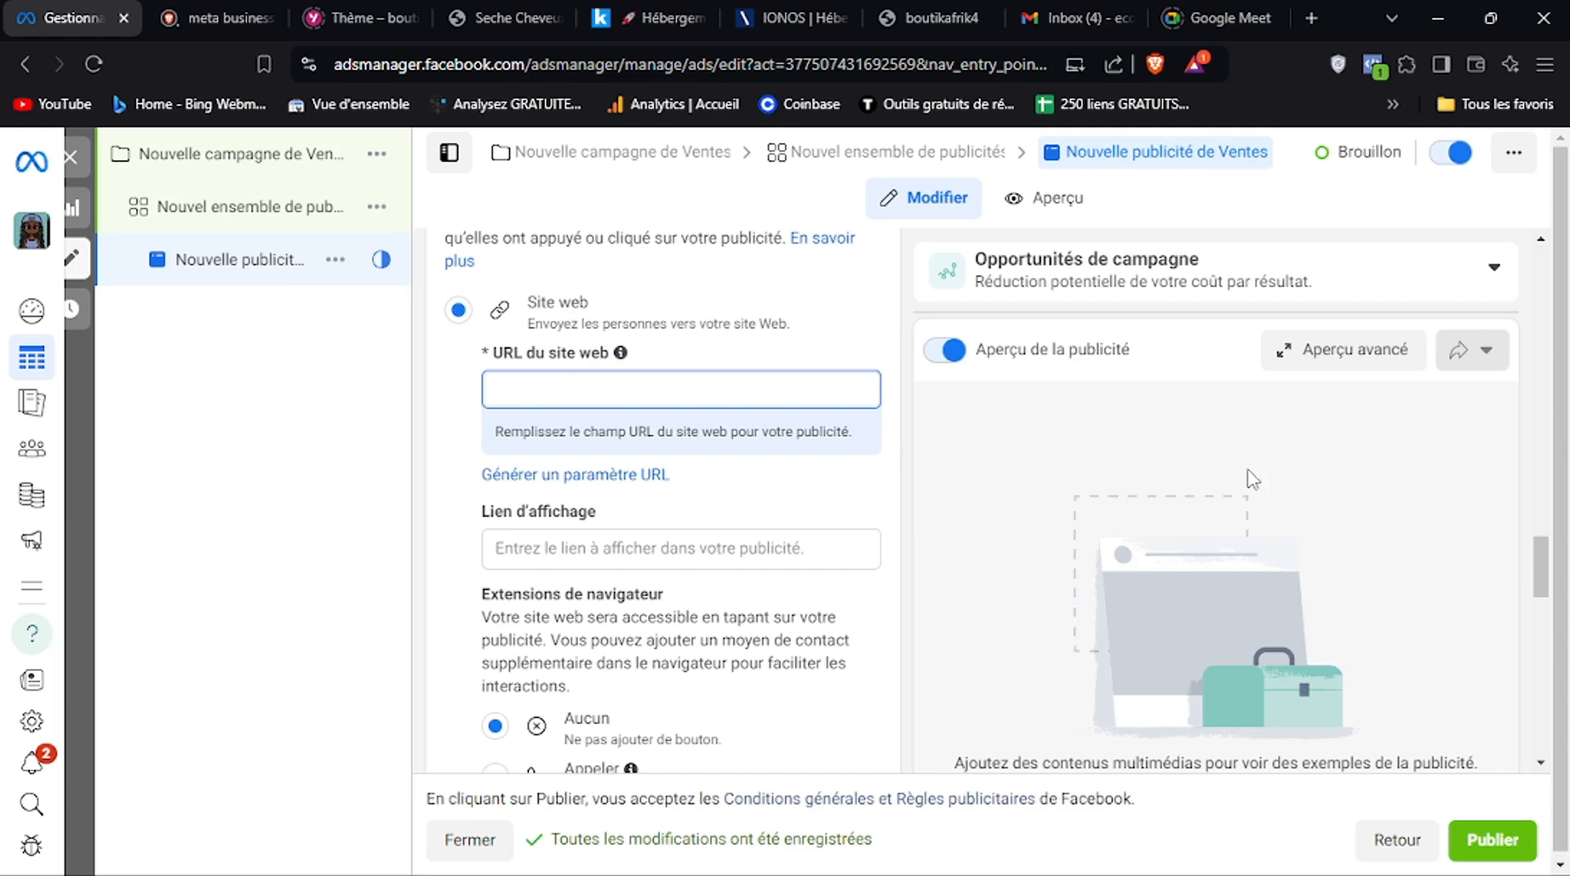
drag(1538, 571, 1540, 572)
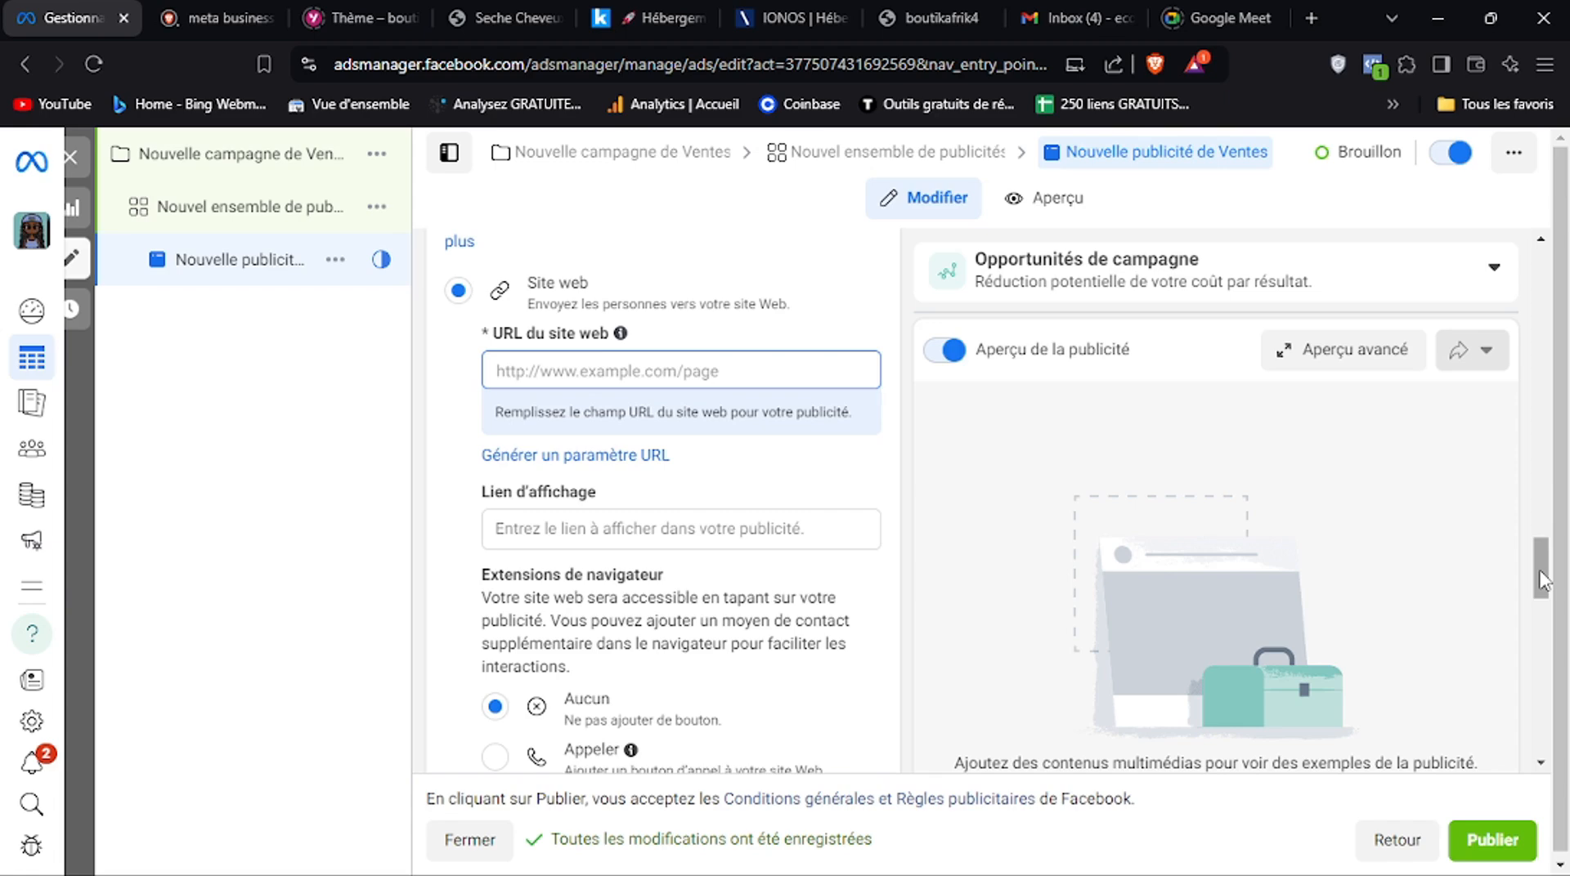
click(659, 377)
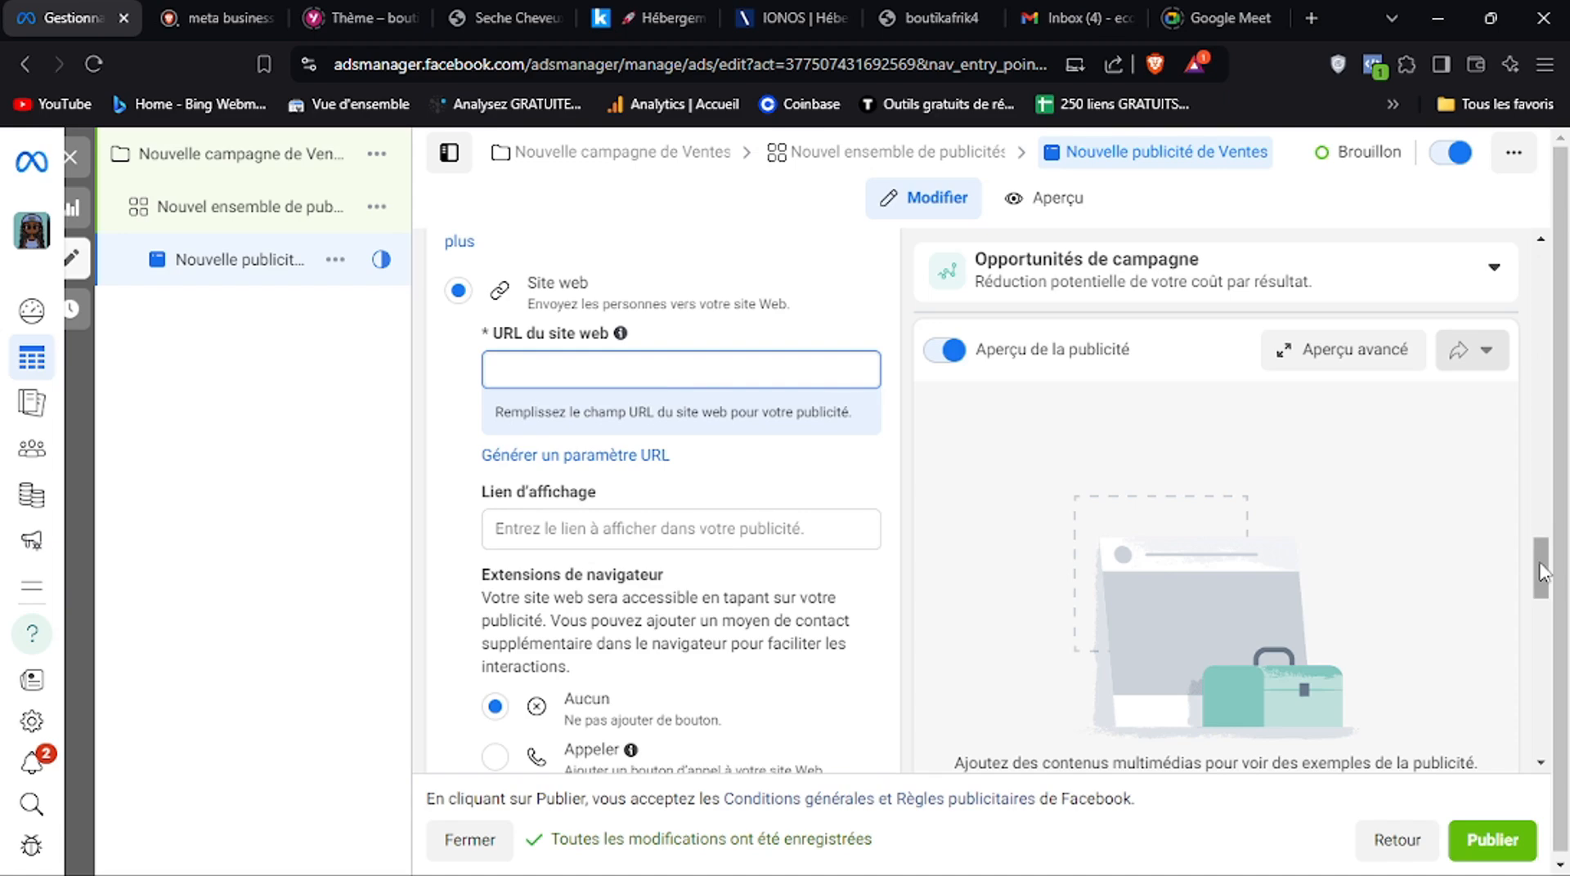
drag(1537, 568, 1537, 585)
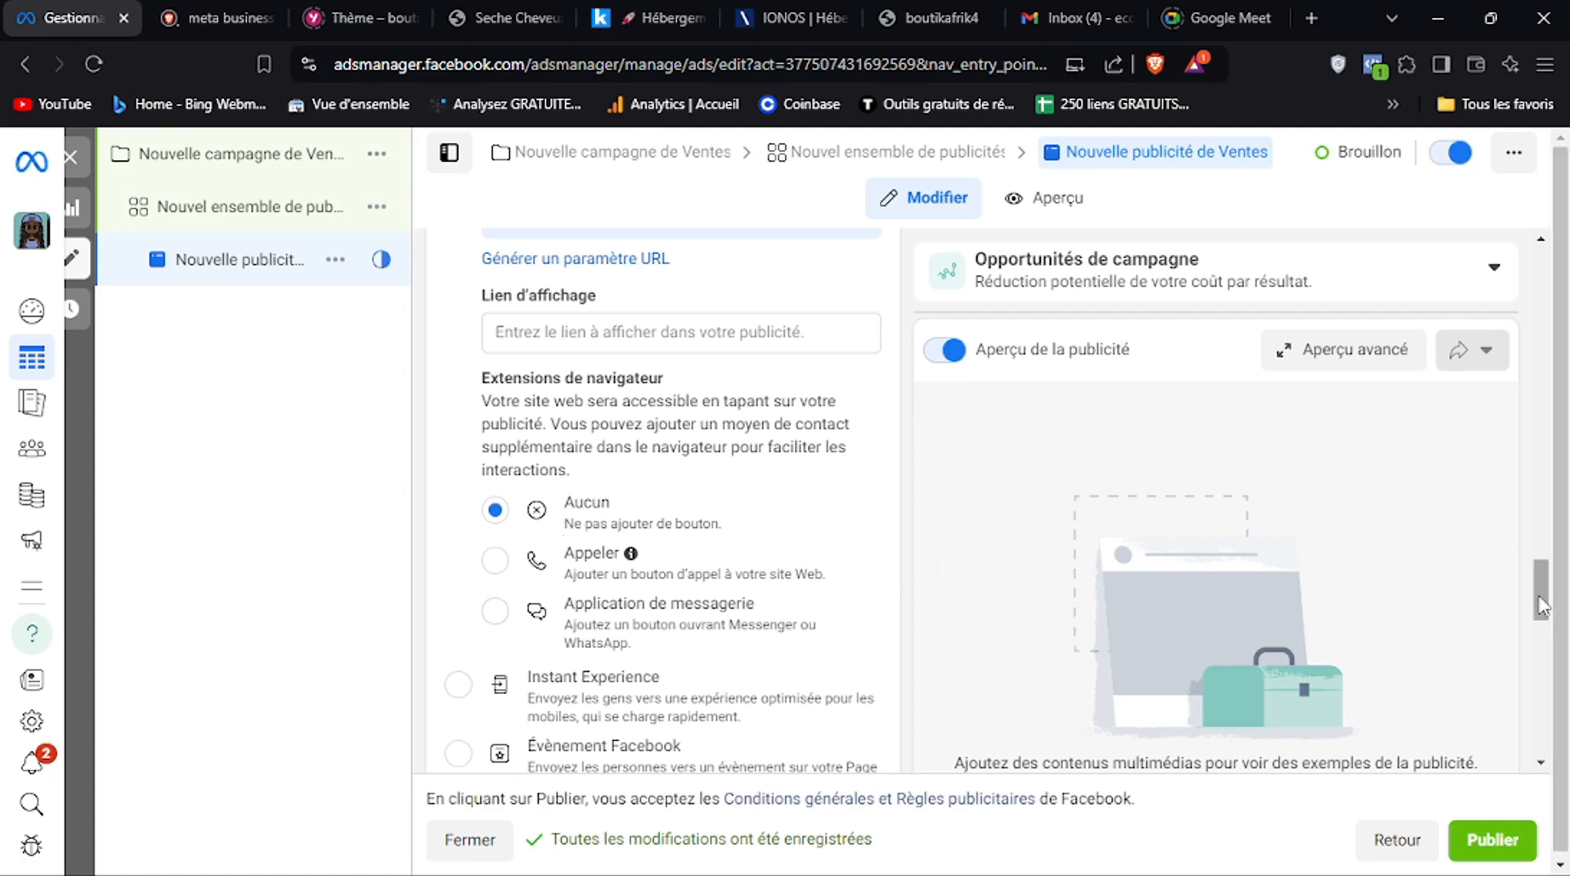
mouse_move(1541, 605)
mouse_down()
mouse_move(1540, 629)
mouse_move(1541, 609)
mouse_up()
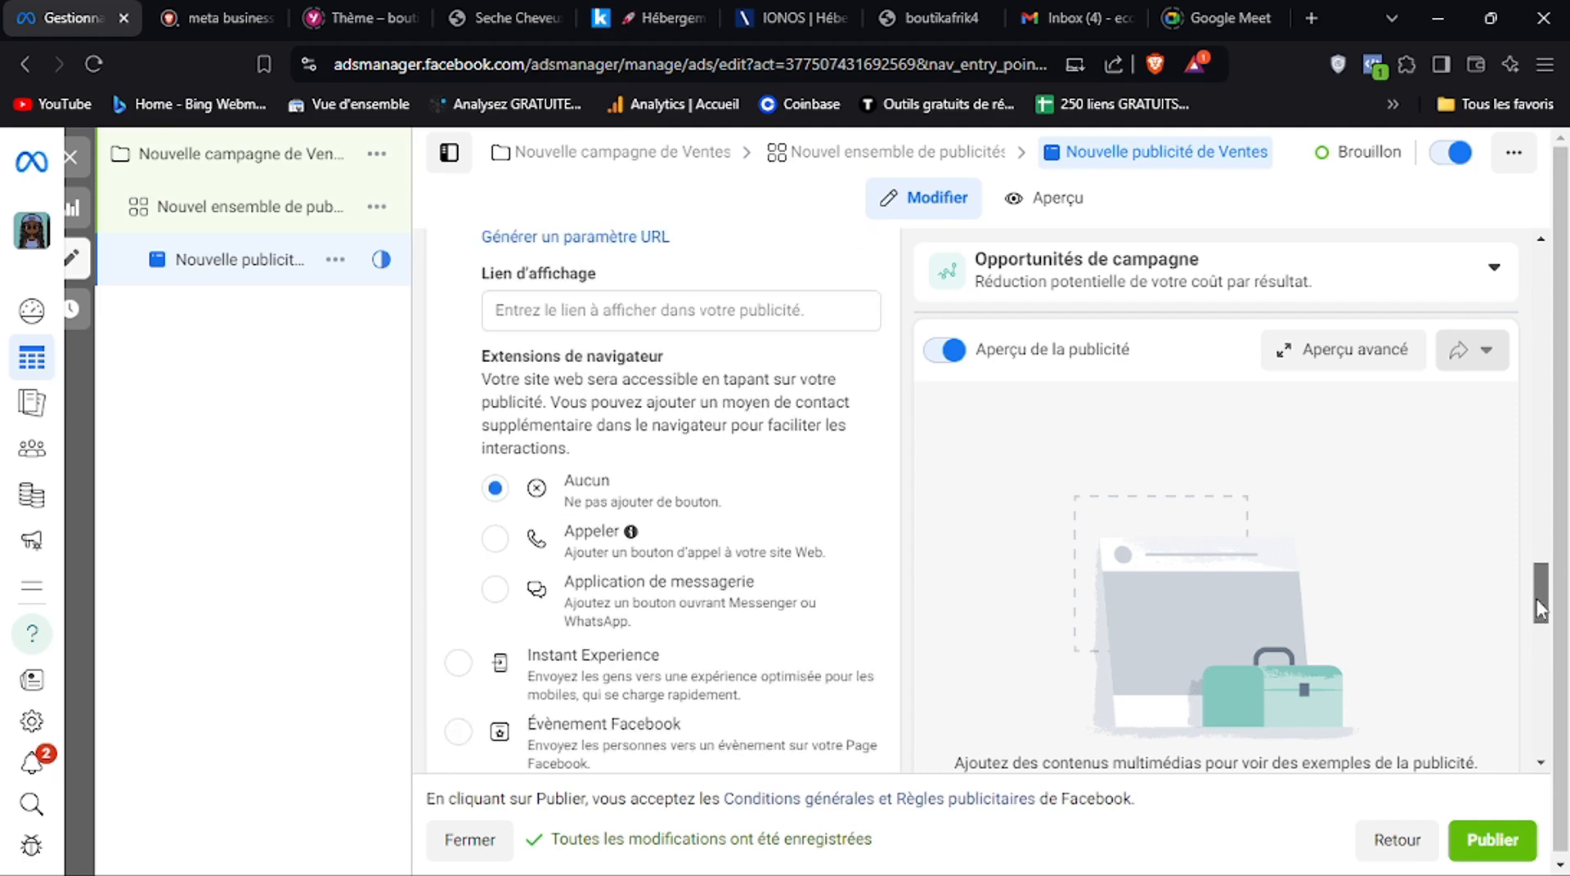
Start configuring the ad content as a video ad (Publicité vidéo)
drag(1540, 609, 1552, 542)
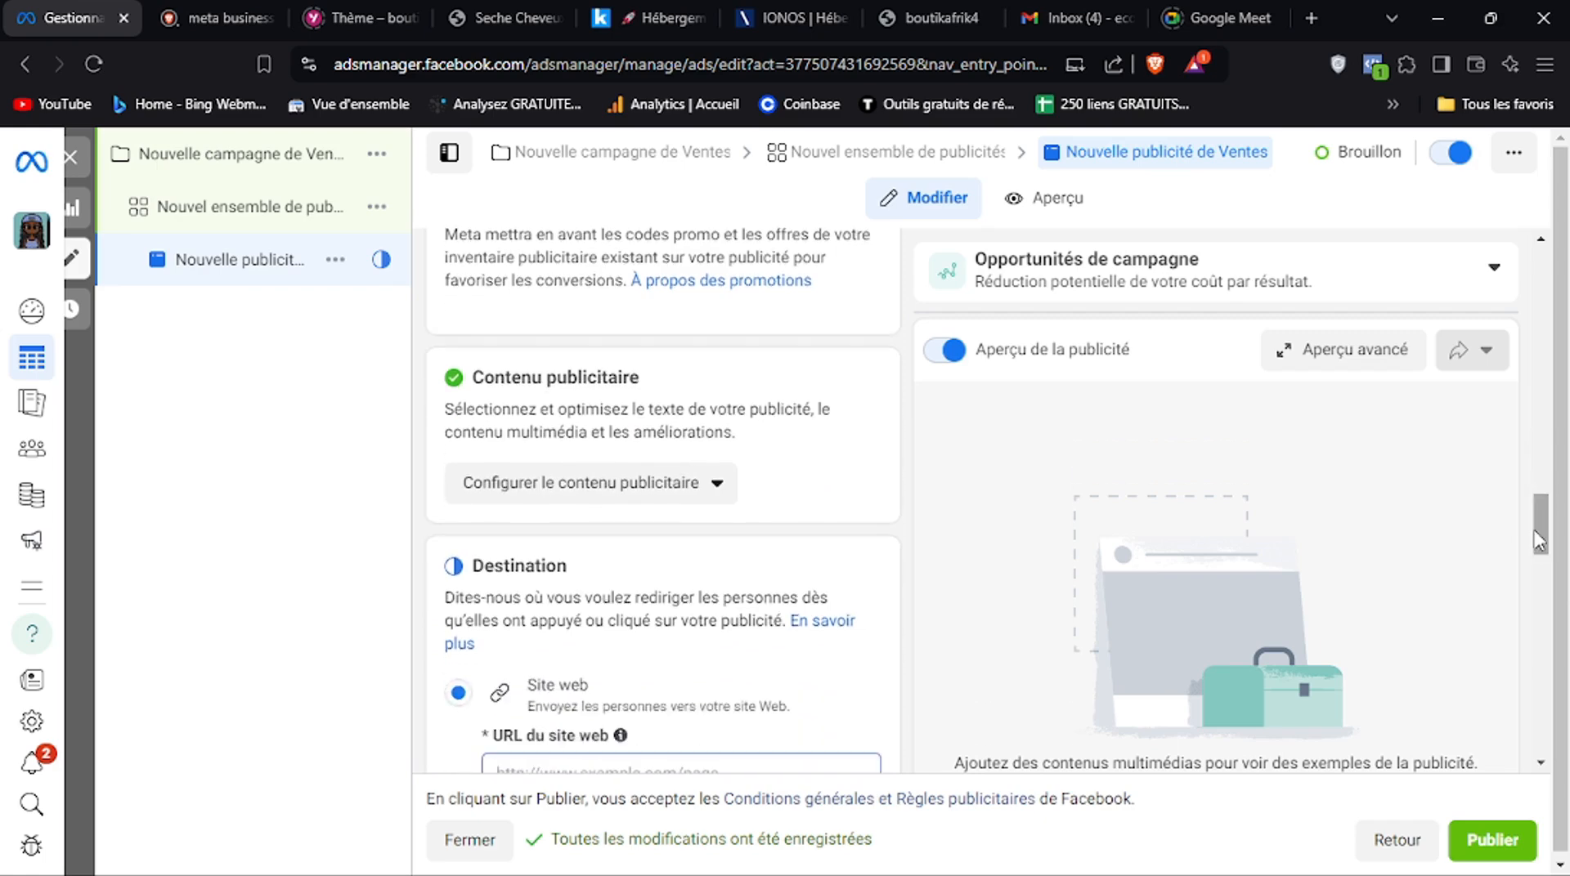
click(636, 490)
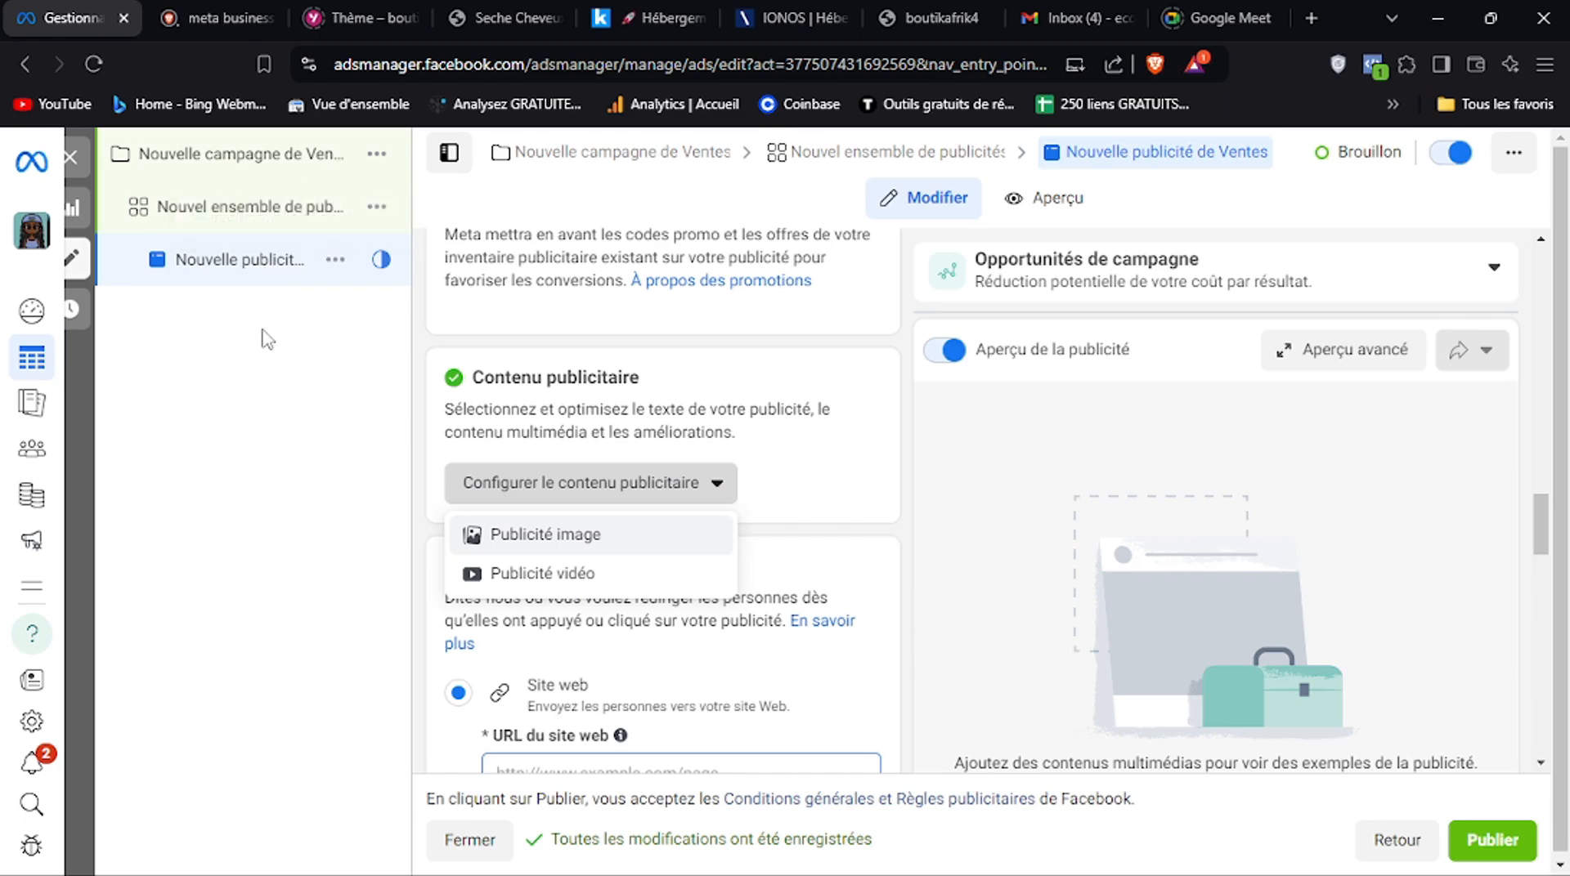
click(543, 574)
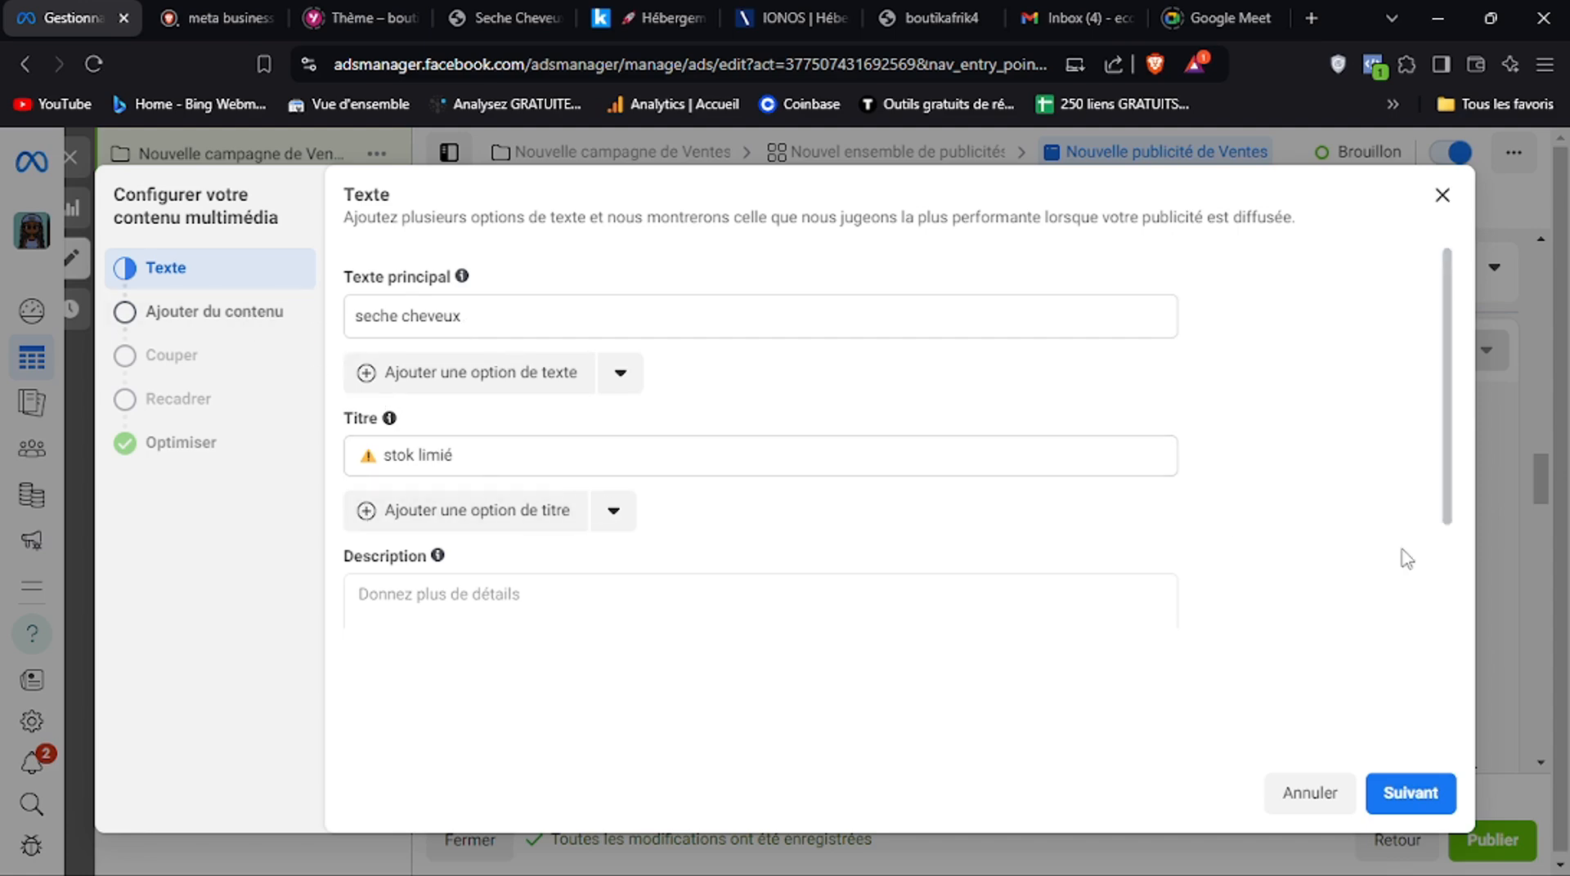
Review the primary text, title, description and call-to-action choices in the multimedia content setup, and close it without changes
drag(1441, 519, 1443, 608)
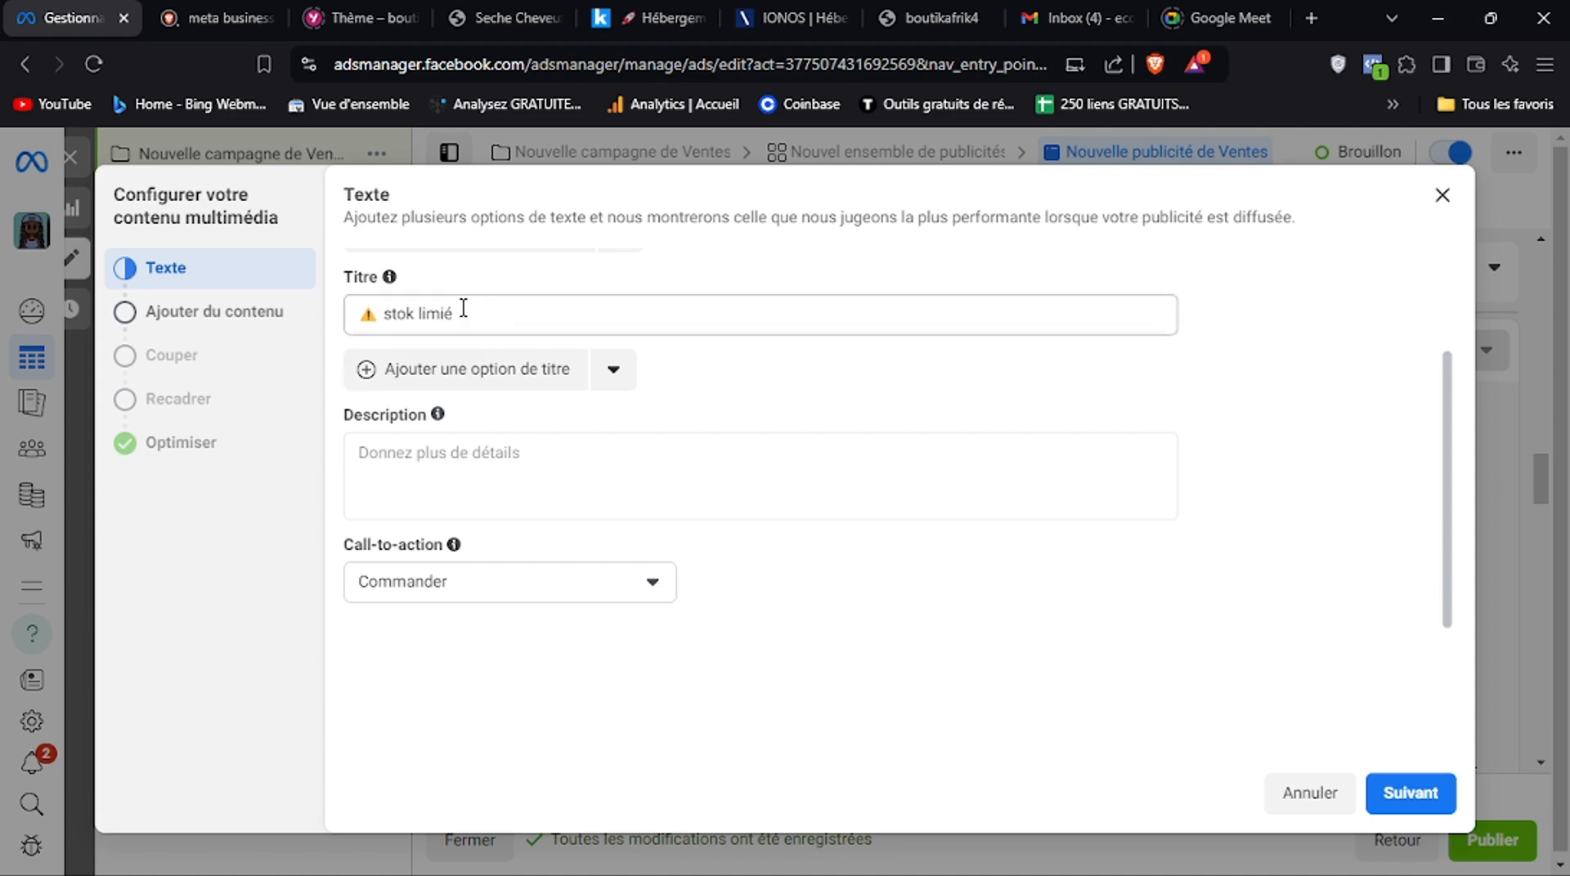
drag(1448, 491, 1448, 384)
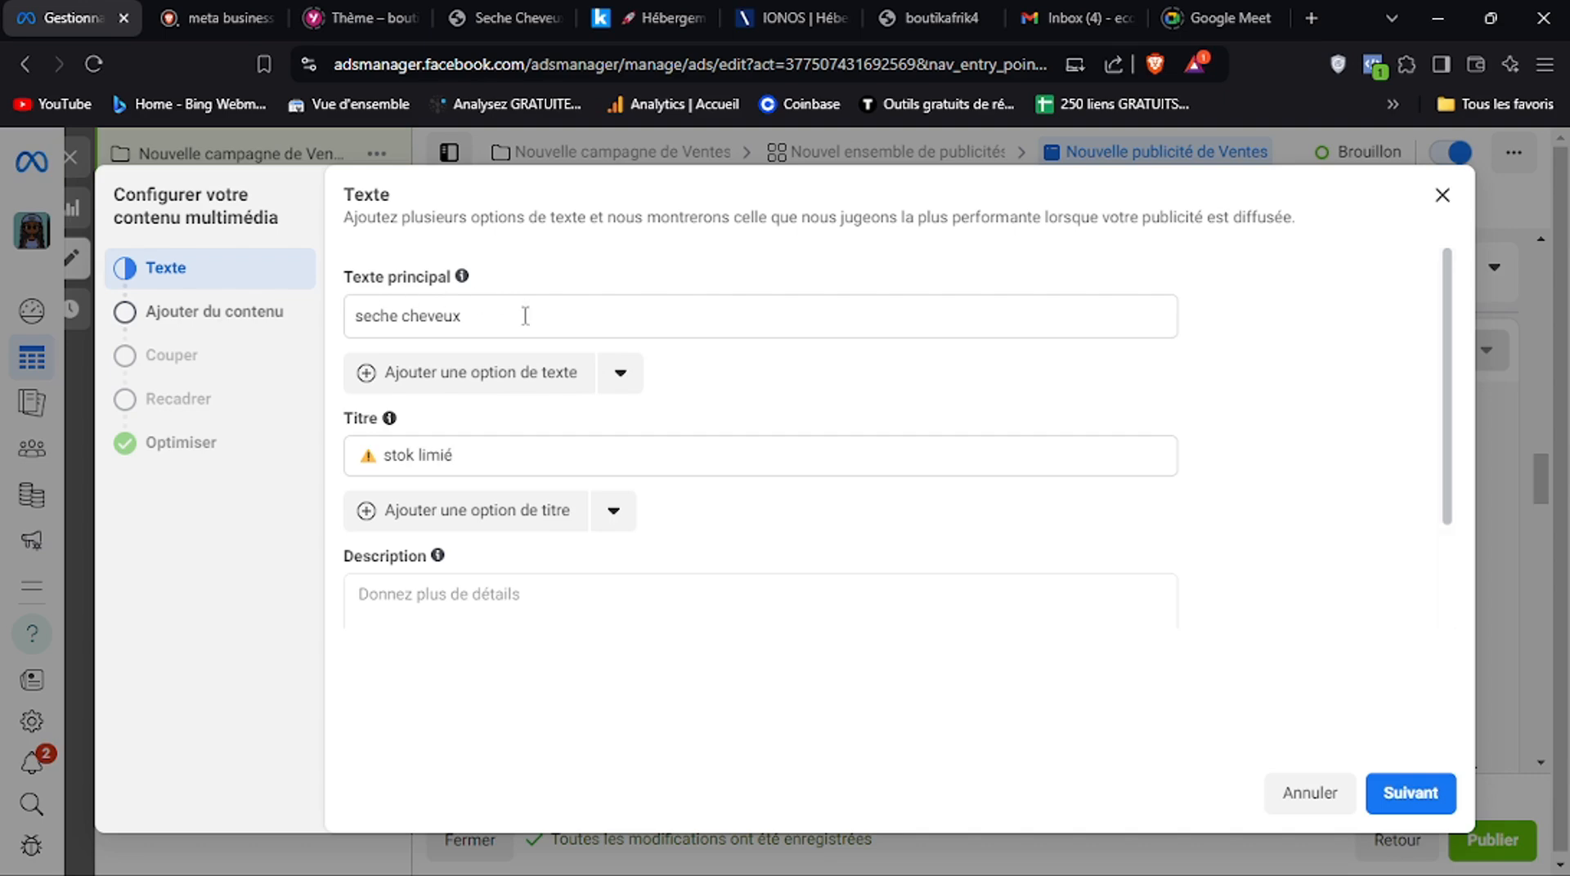
scroll(1442, 537, down, 1)
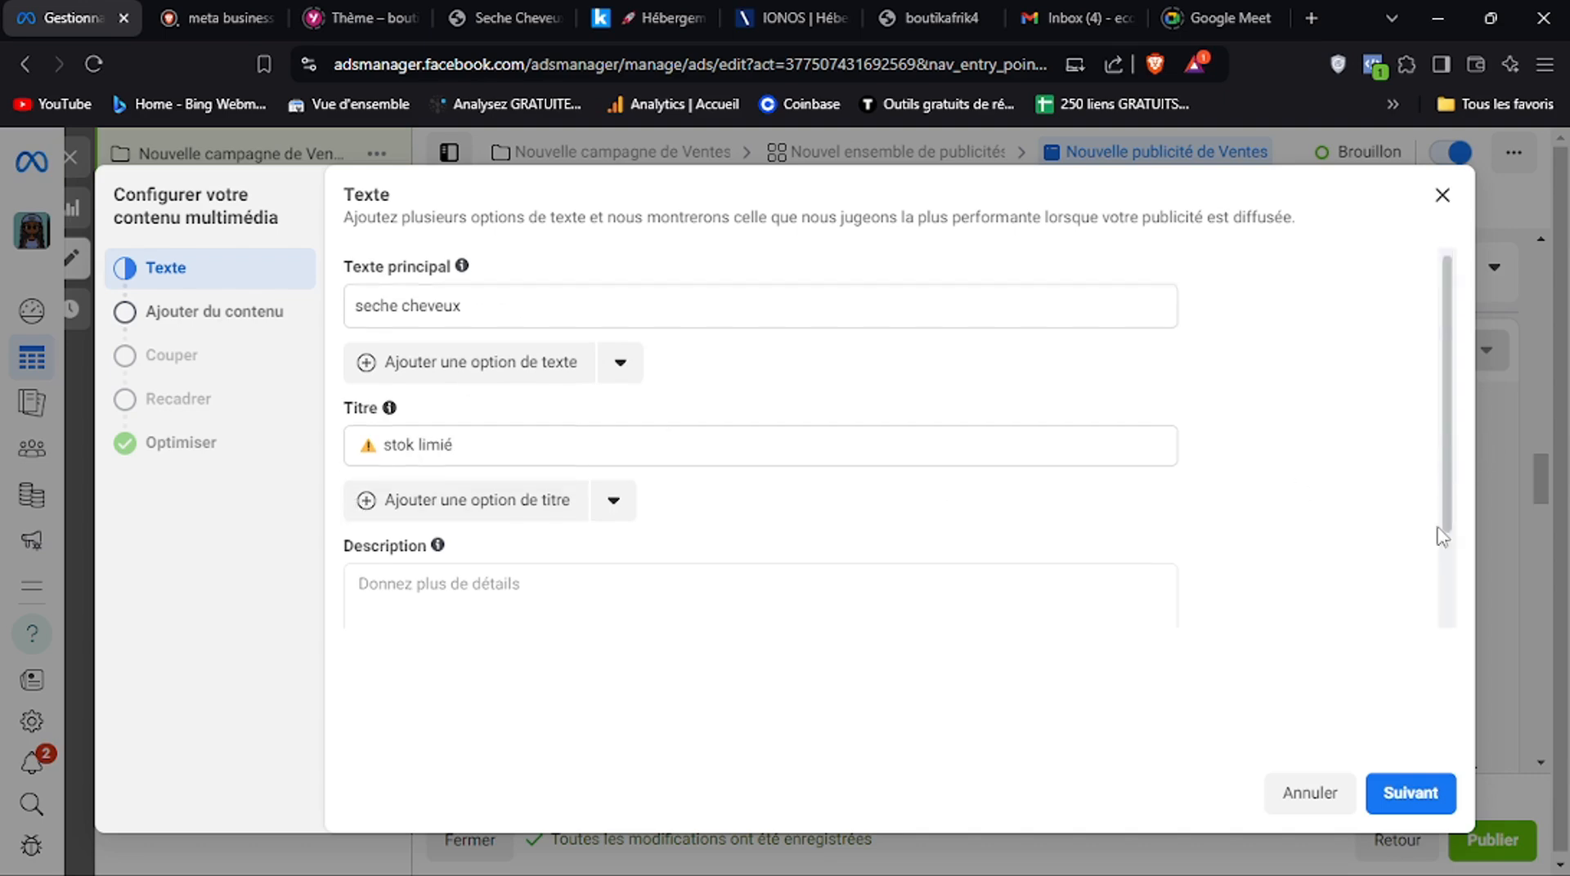
scroll(1439, 539, down, 2)
click(520, 595)
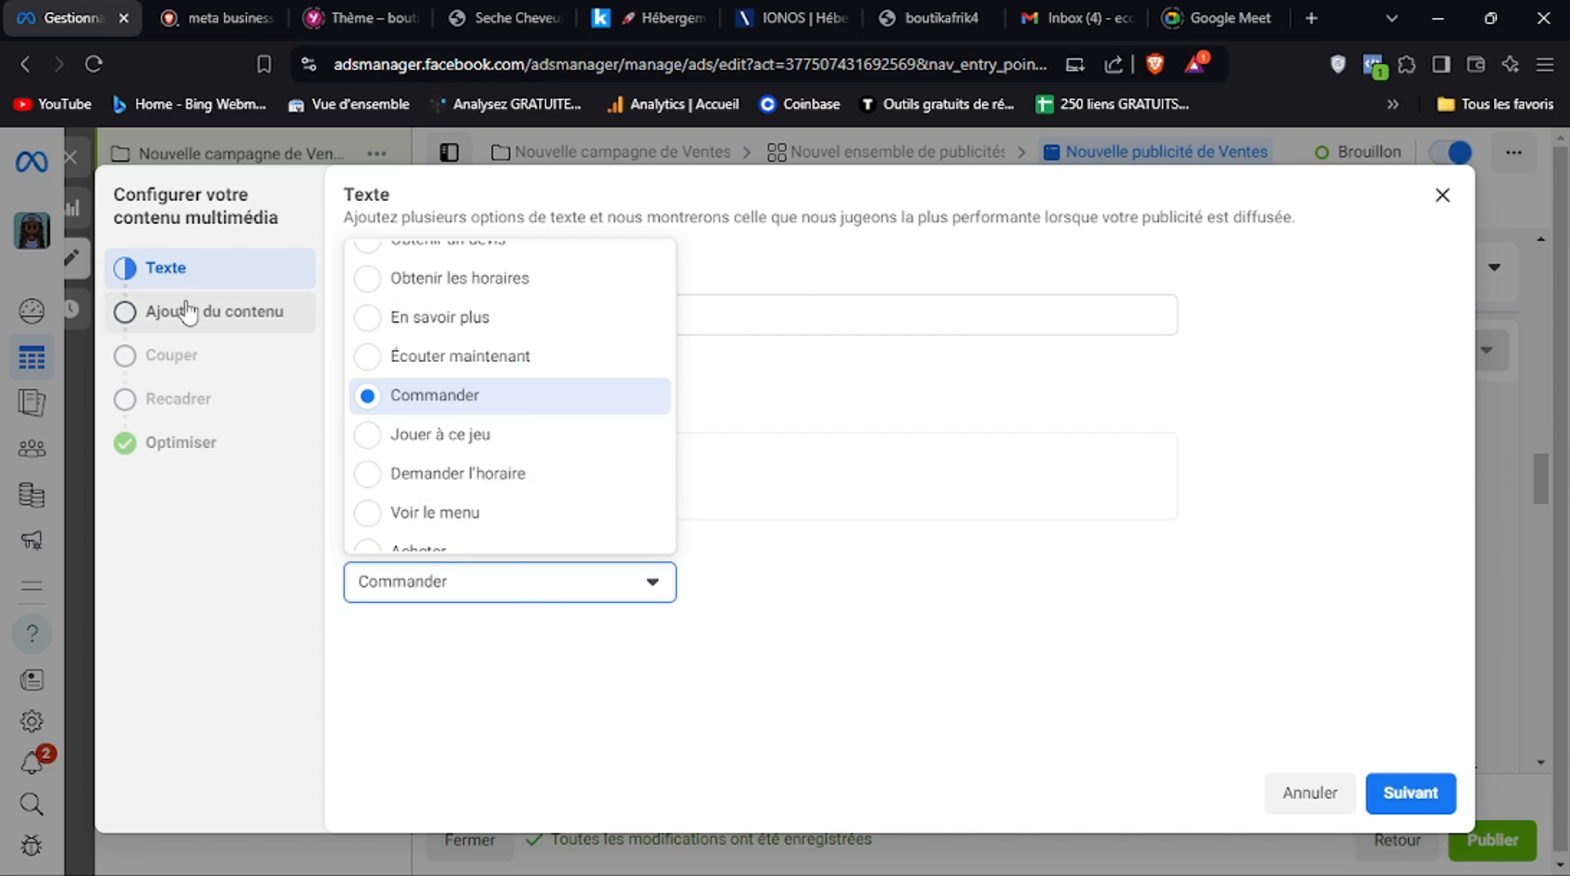
click(1239, 368)
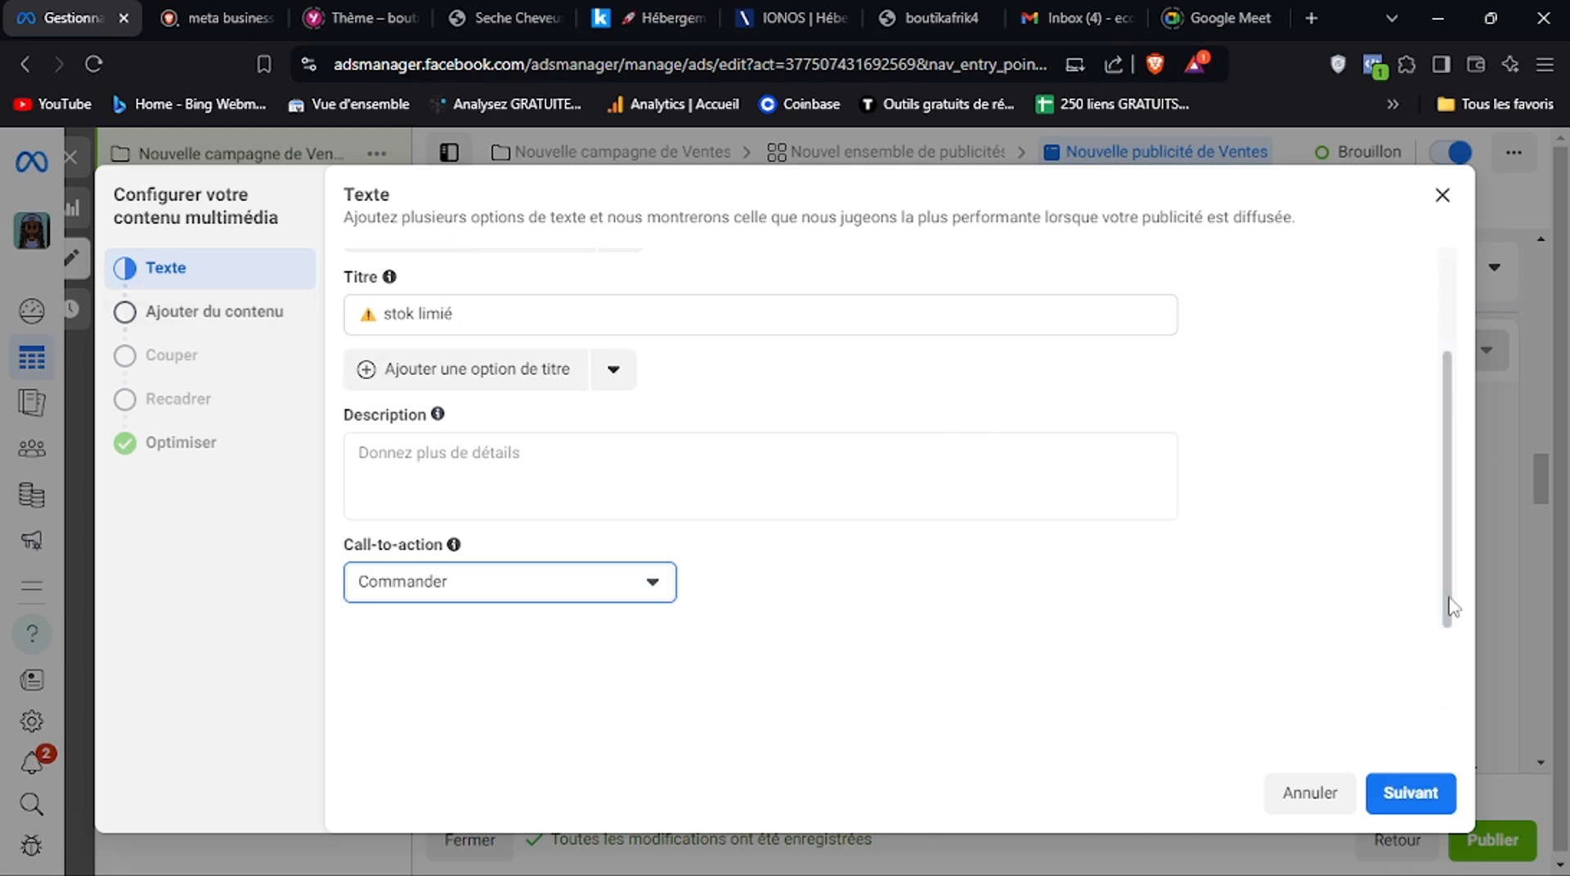
click(1442, 198)
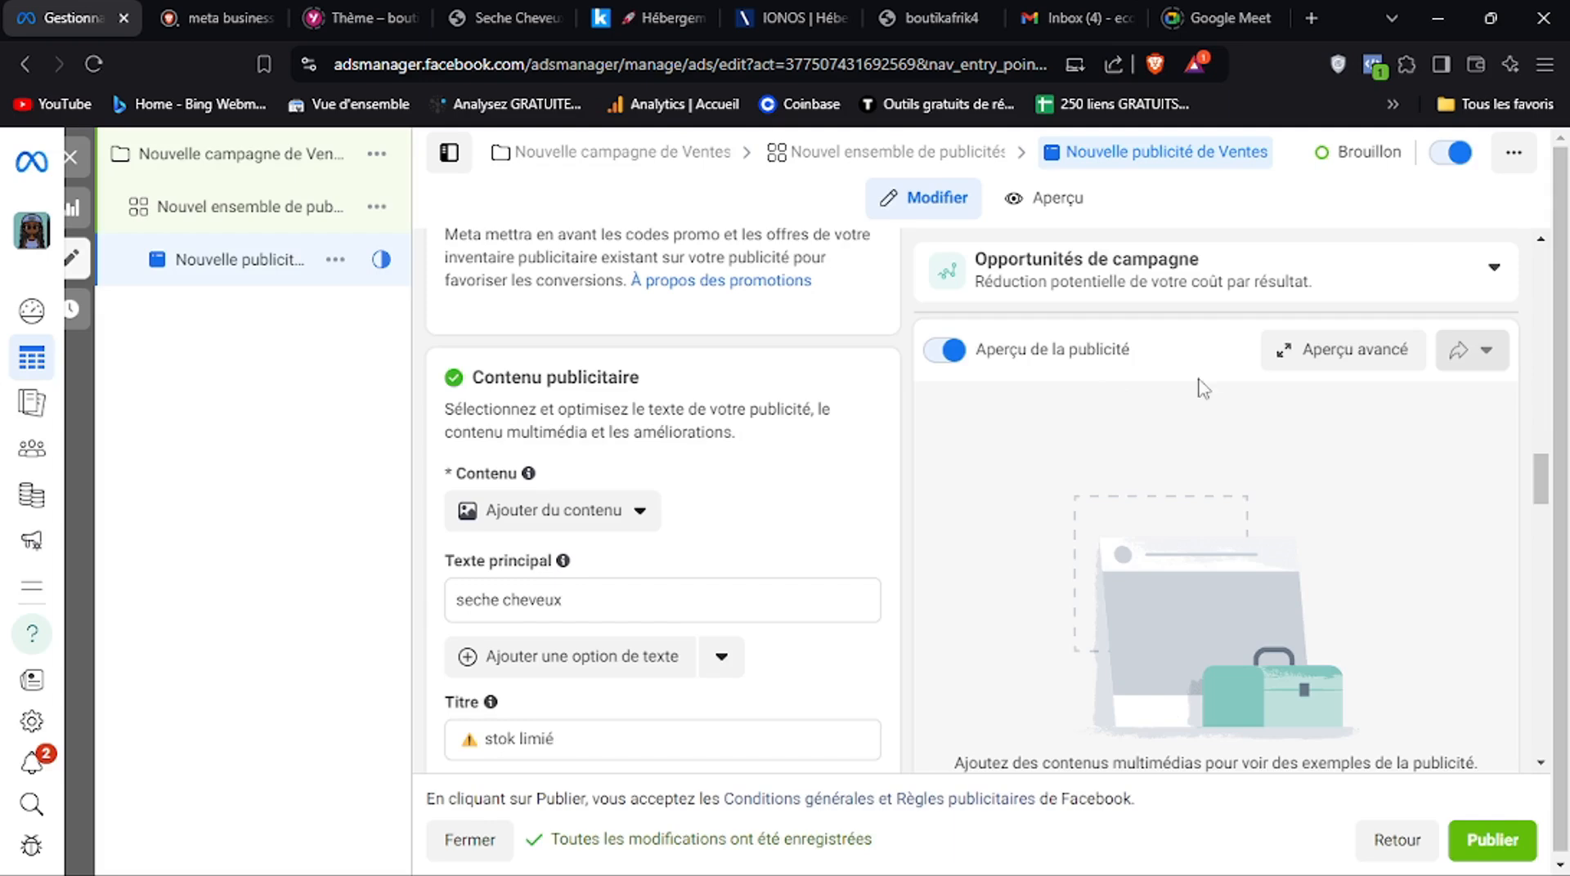
Examine the ad's remaining settings, from text and website destination to event details and languages
scroll(1534, 489, down, 7)
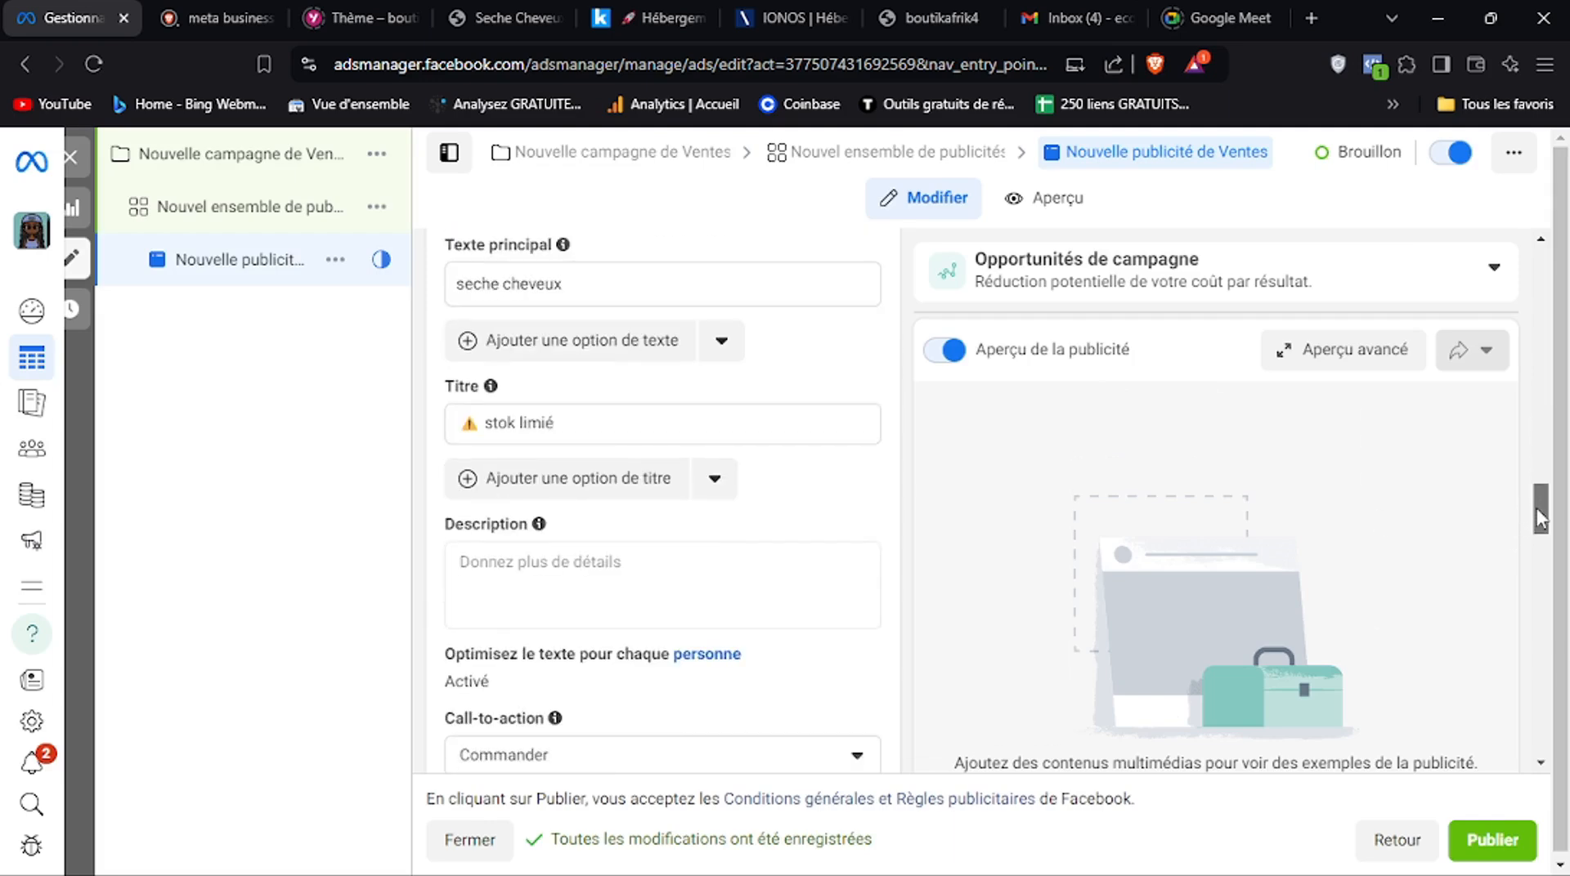
scroll(1538, 562, down, 10)
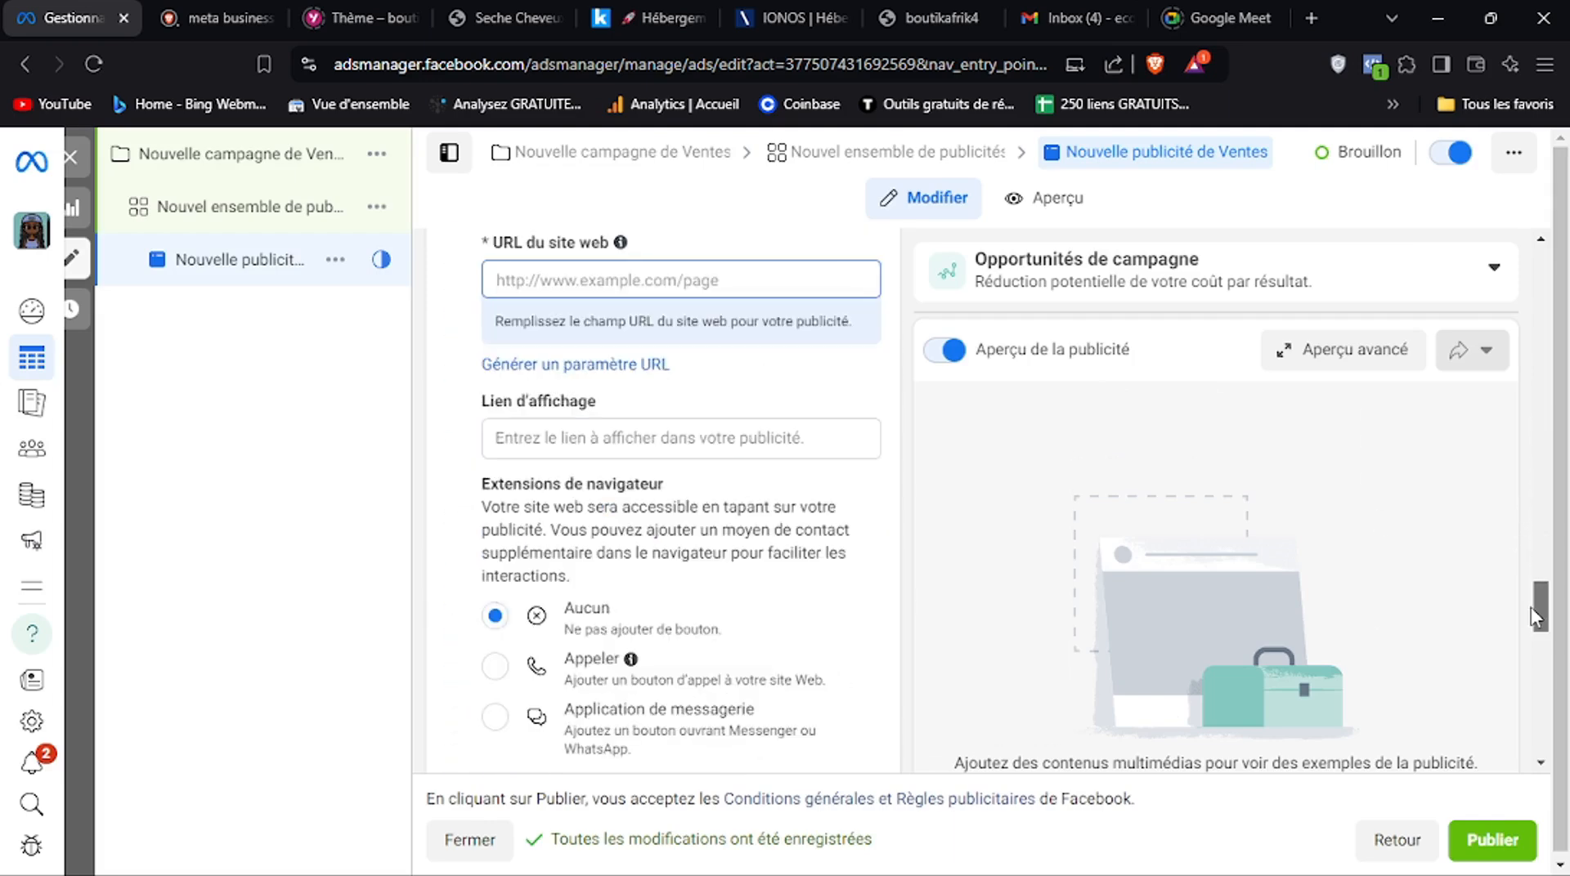
drag(1532, 609, 1529, 664)
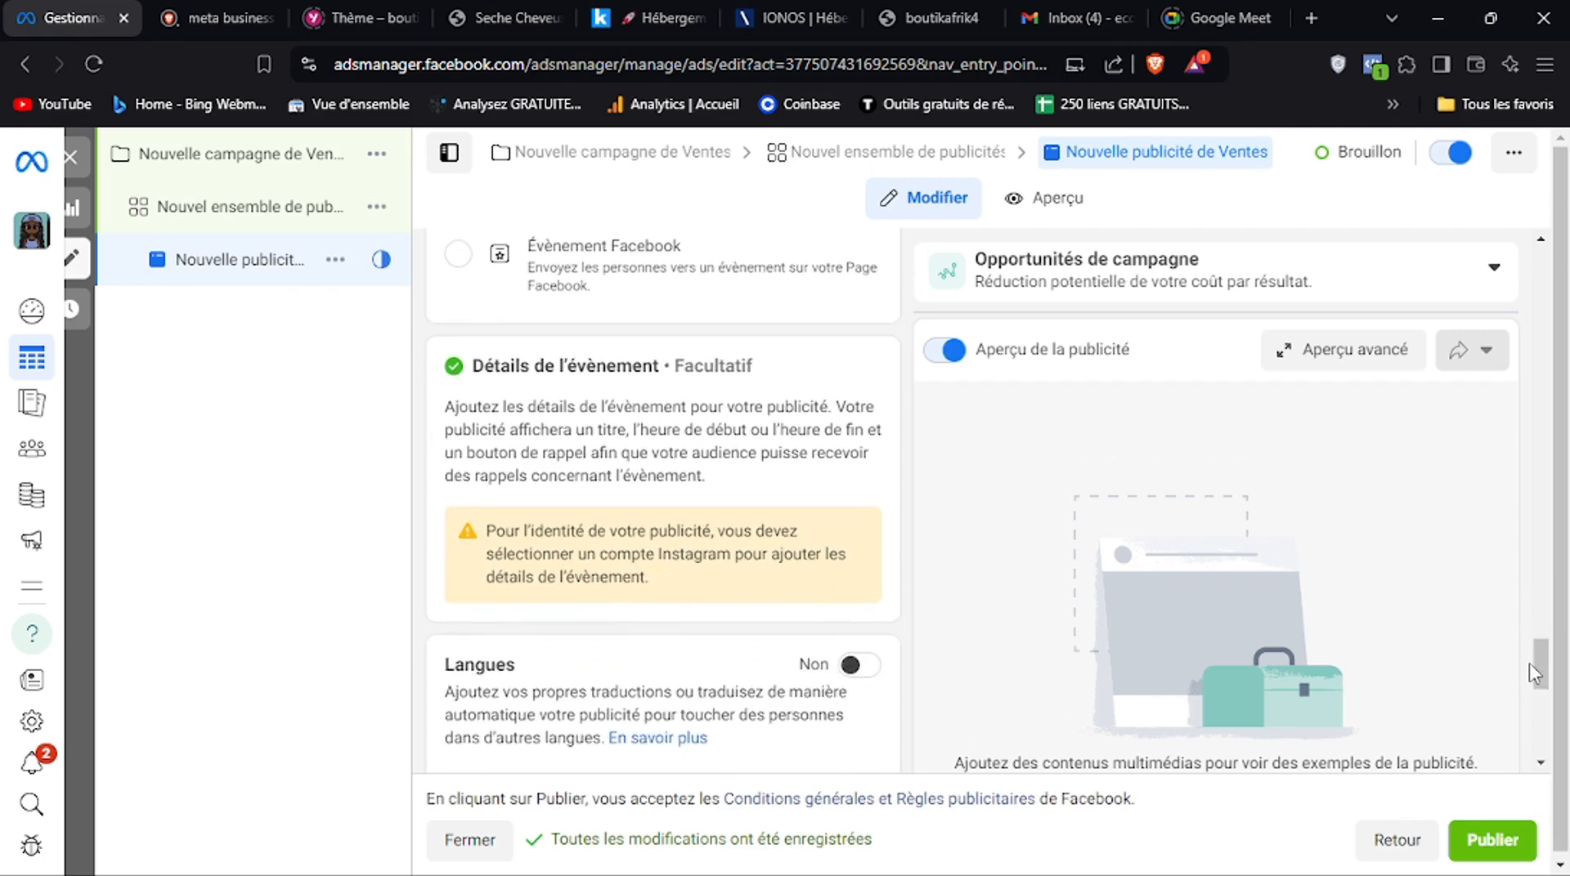
drag(1529, 663, 1541, 619)
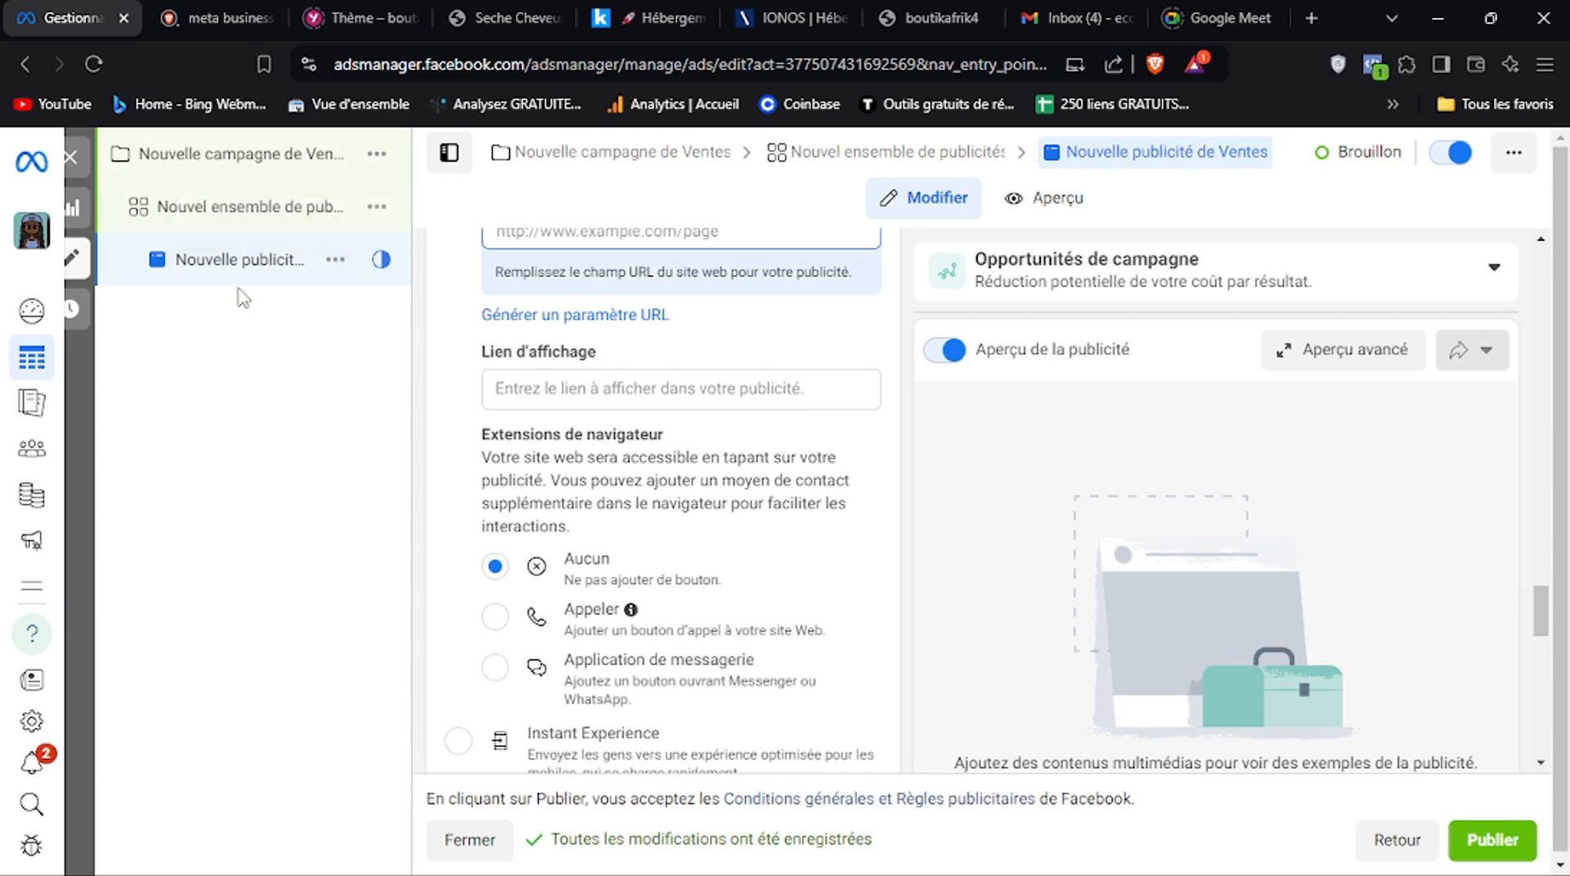
Duplicate the ad once within its original campaign, keeping existing reactions, comments and shares shown on the new ad
click(335, 259)
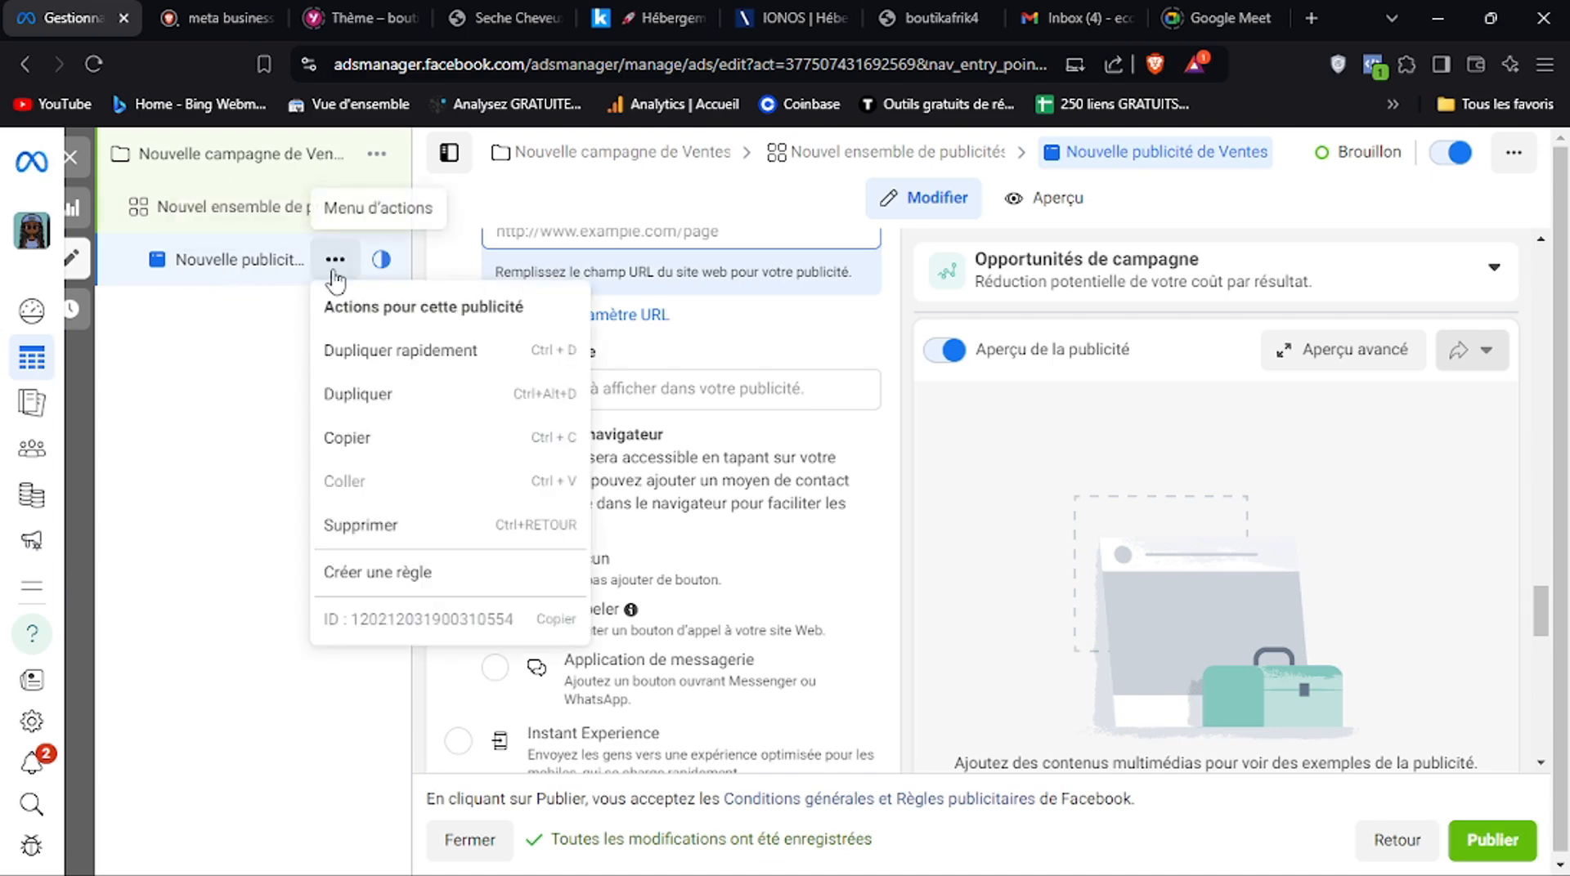
click(352, 396)
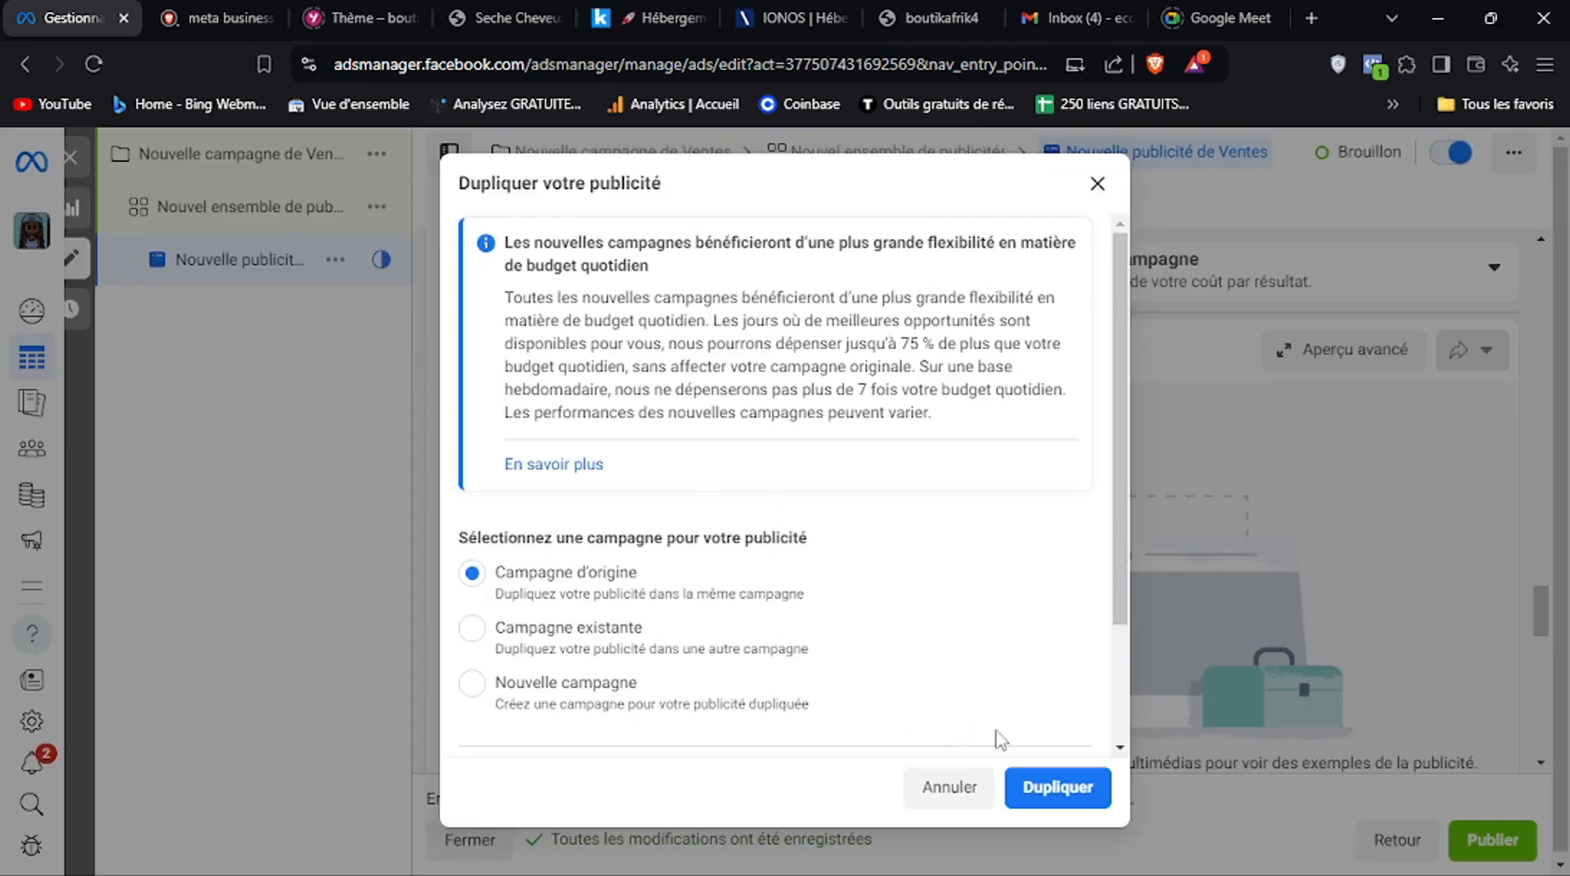
scroll(1119, 699, down, 2)
scroll(1119, 699, down, 2)
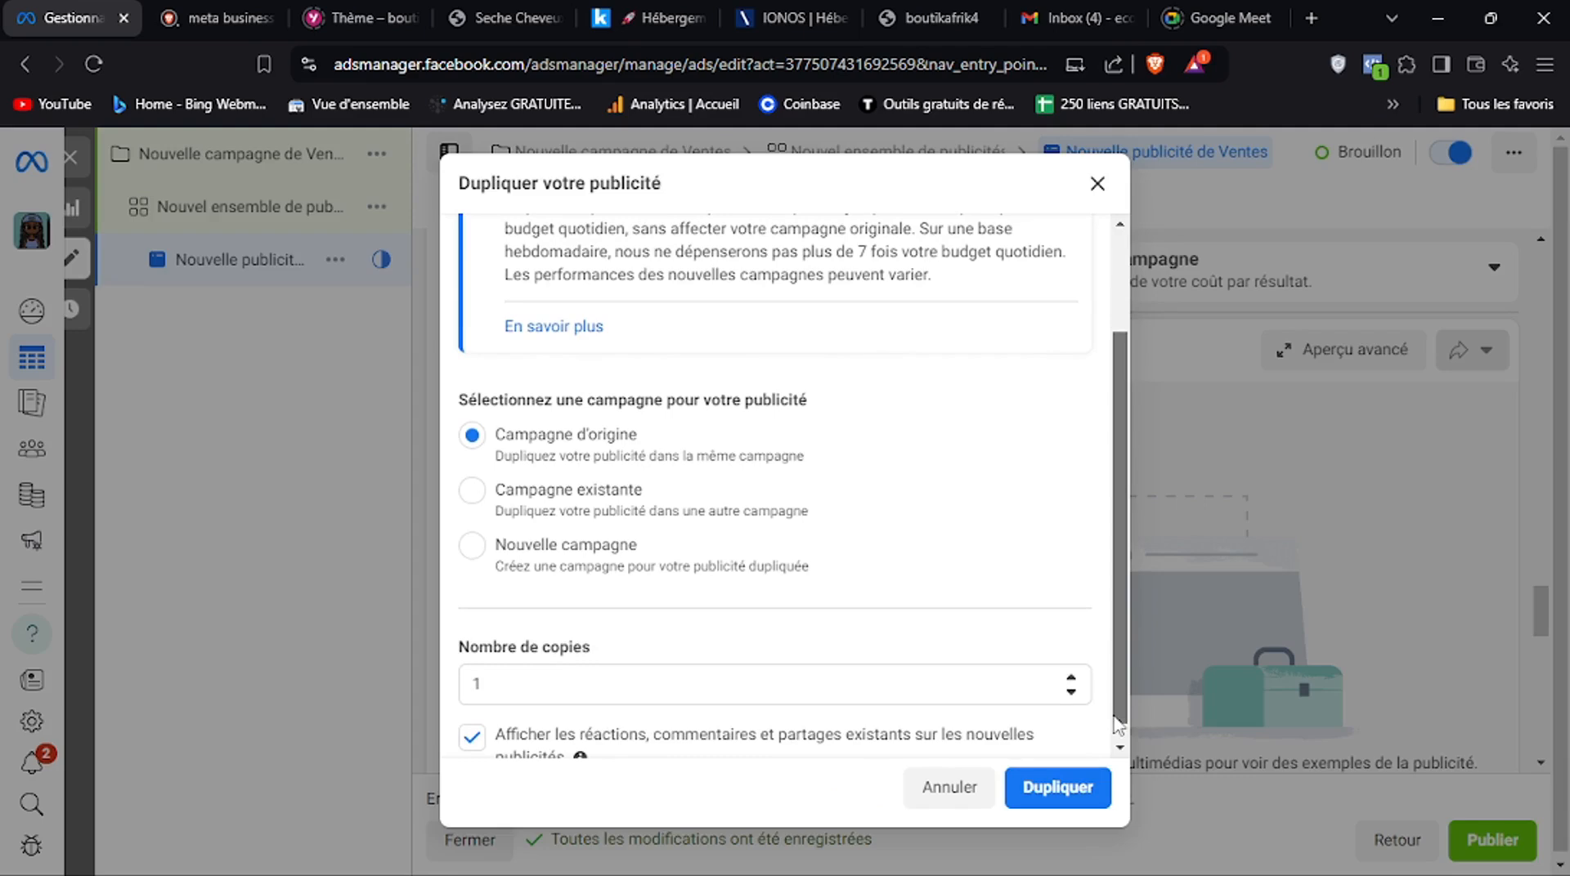
click(1057, 789)
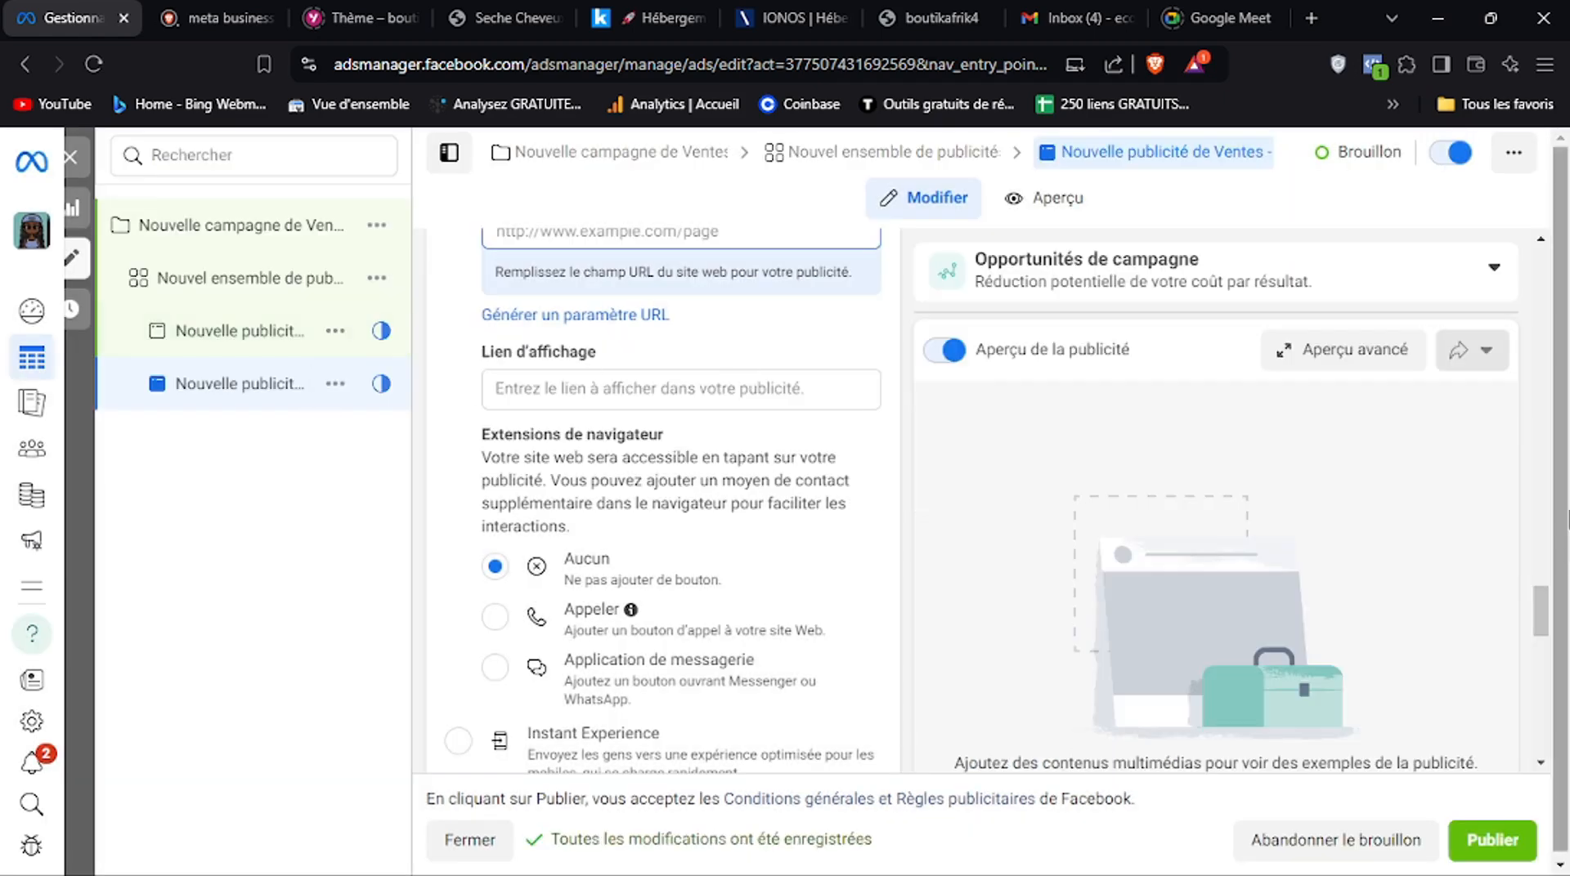
Duplicate the ad set, including its two ads, within the original campaign (Campagne d'origine)
drag(1541, 623, 1541, 643)
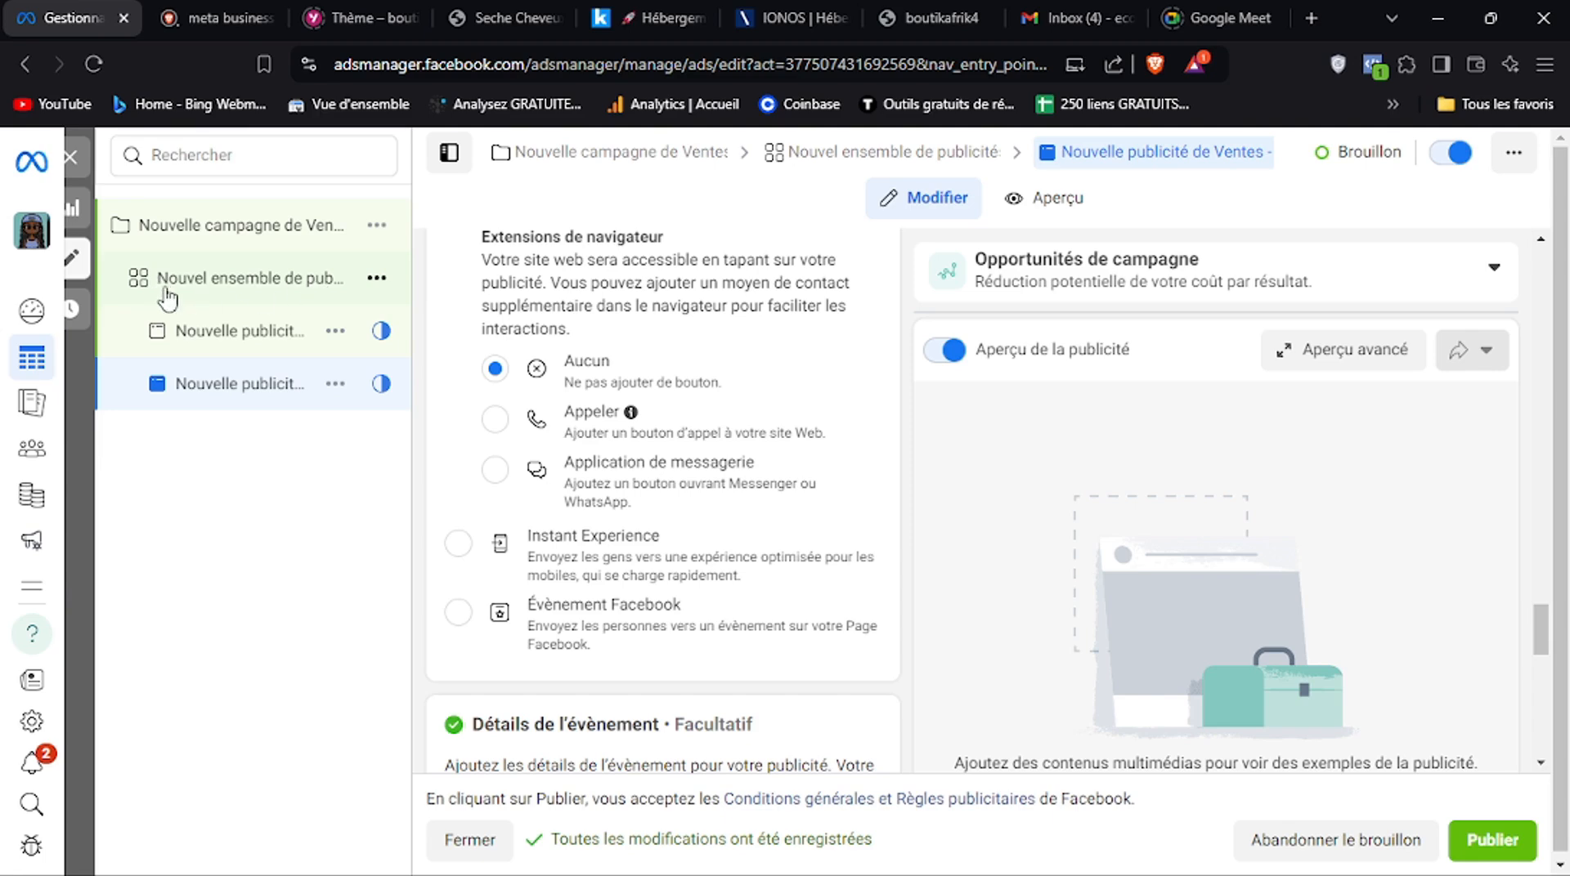
click(392, 291)
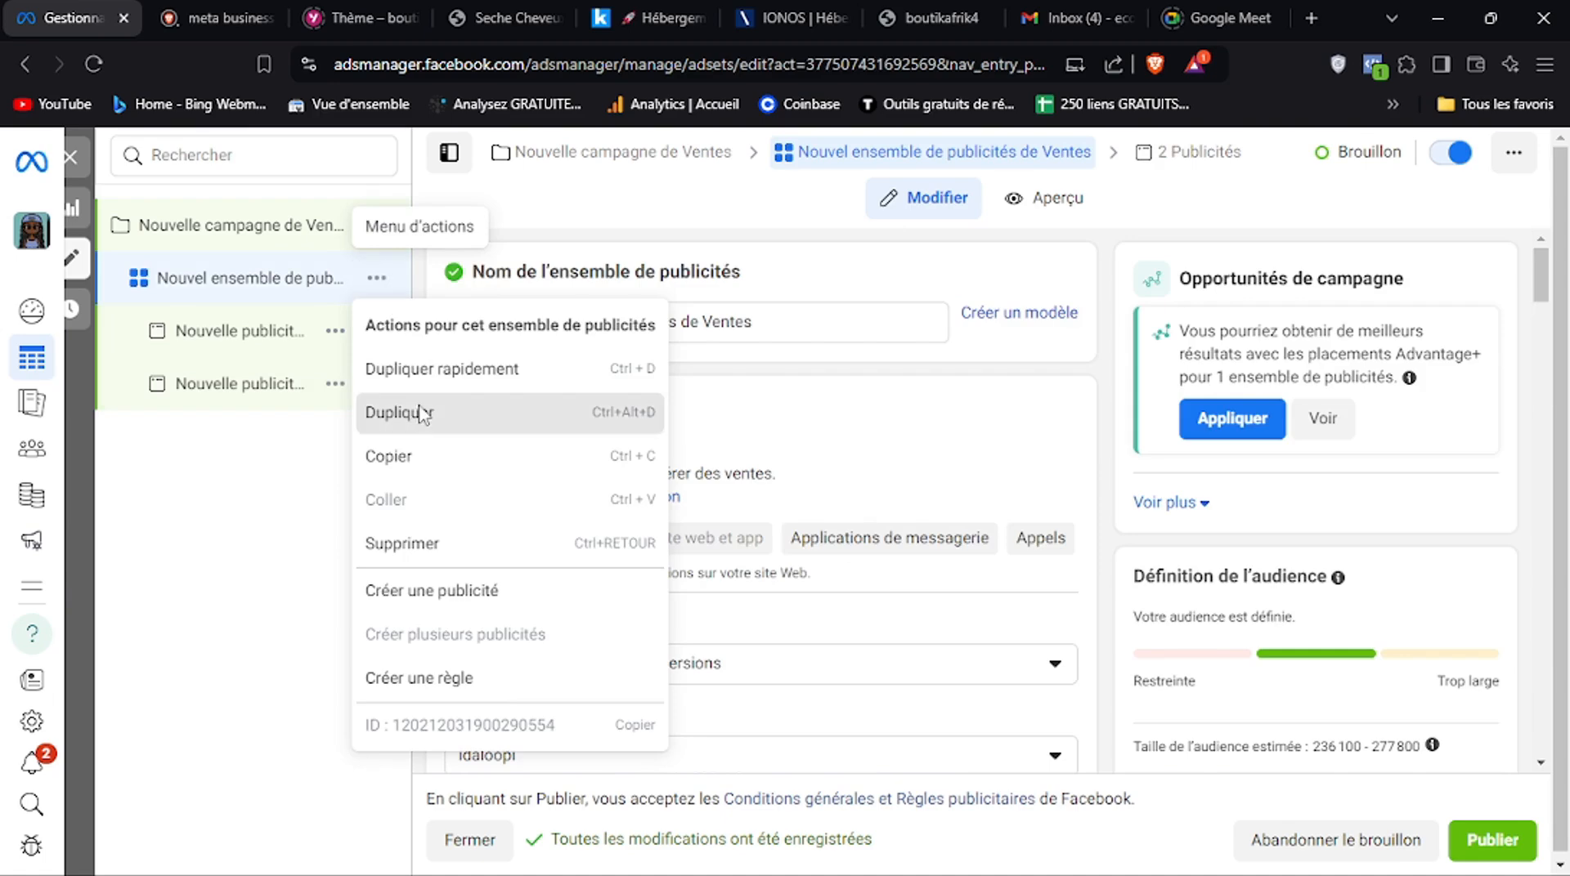
click(423, 415)
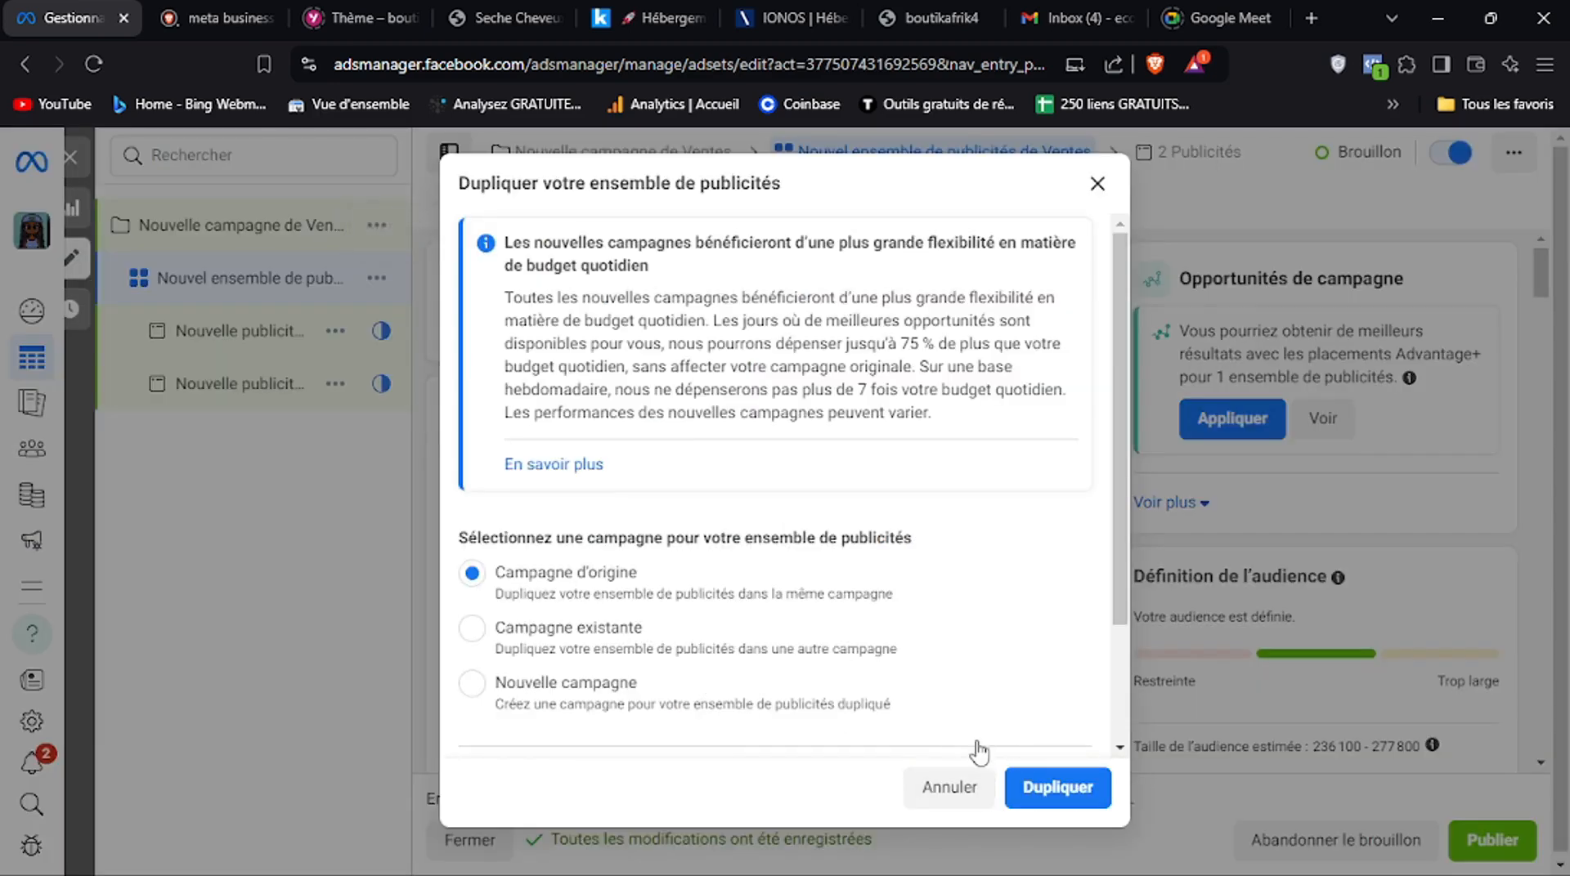
click(1022, 784)
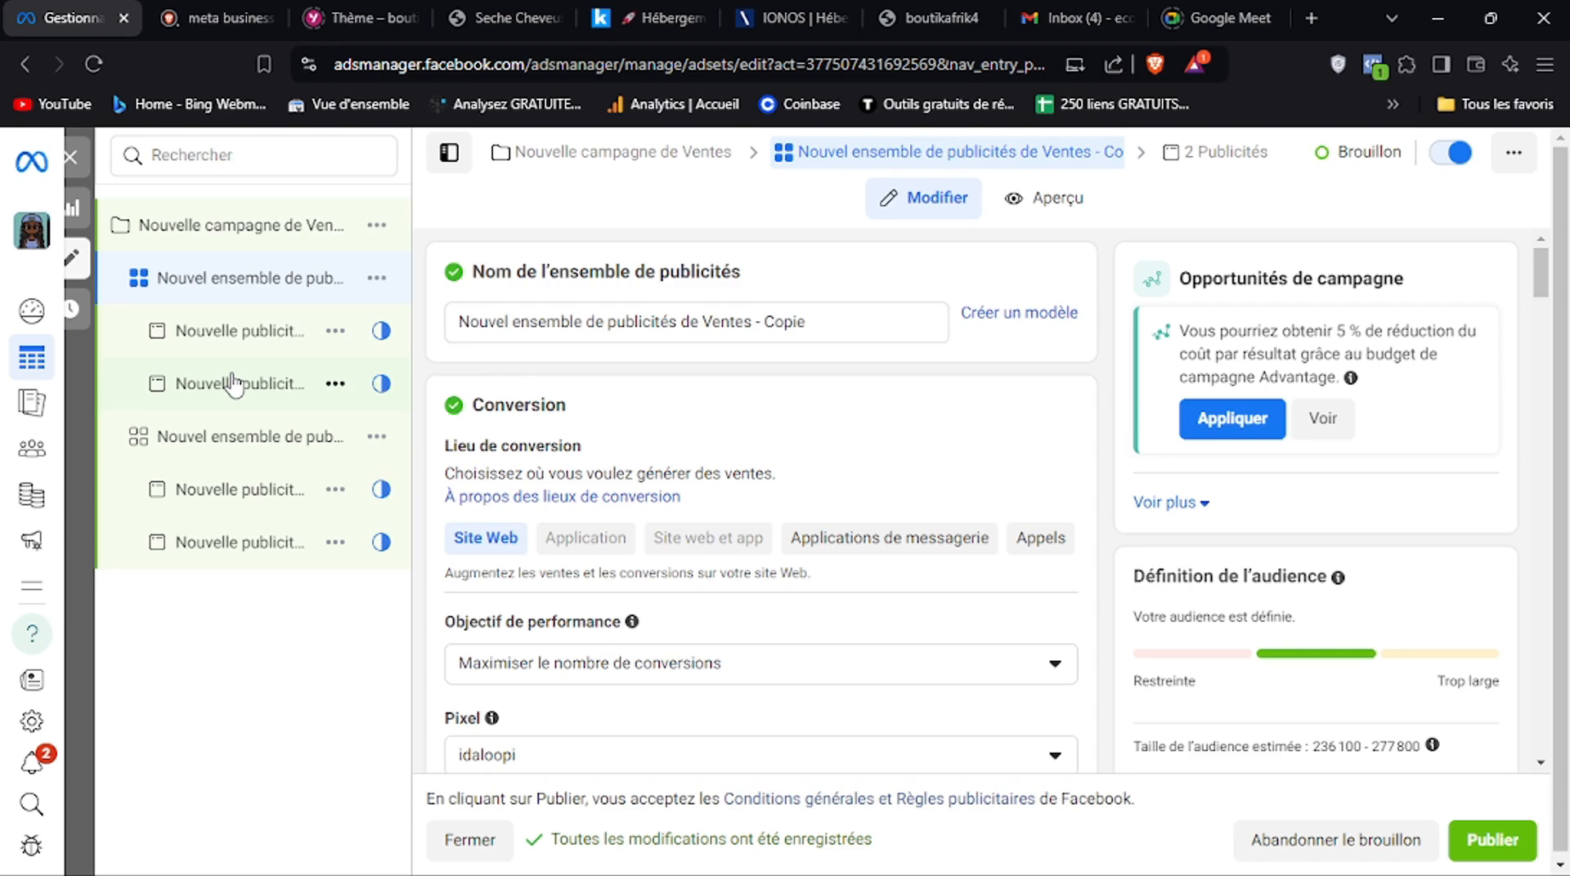
Check the campaign-level settings, and switch to the Canva whiteboard to examine its "Testing d'audience" campaign structure diagram
click(276, 221)
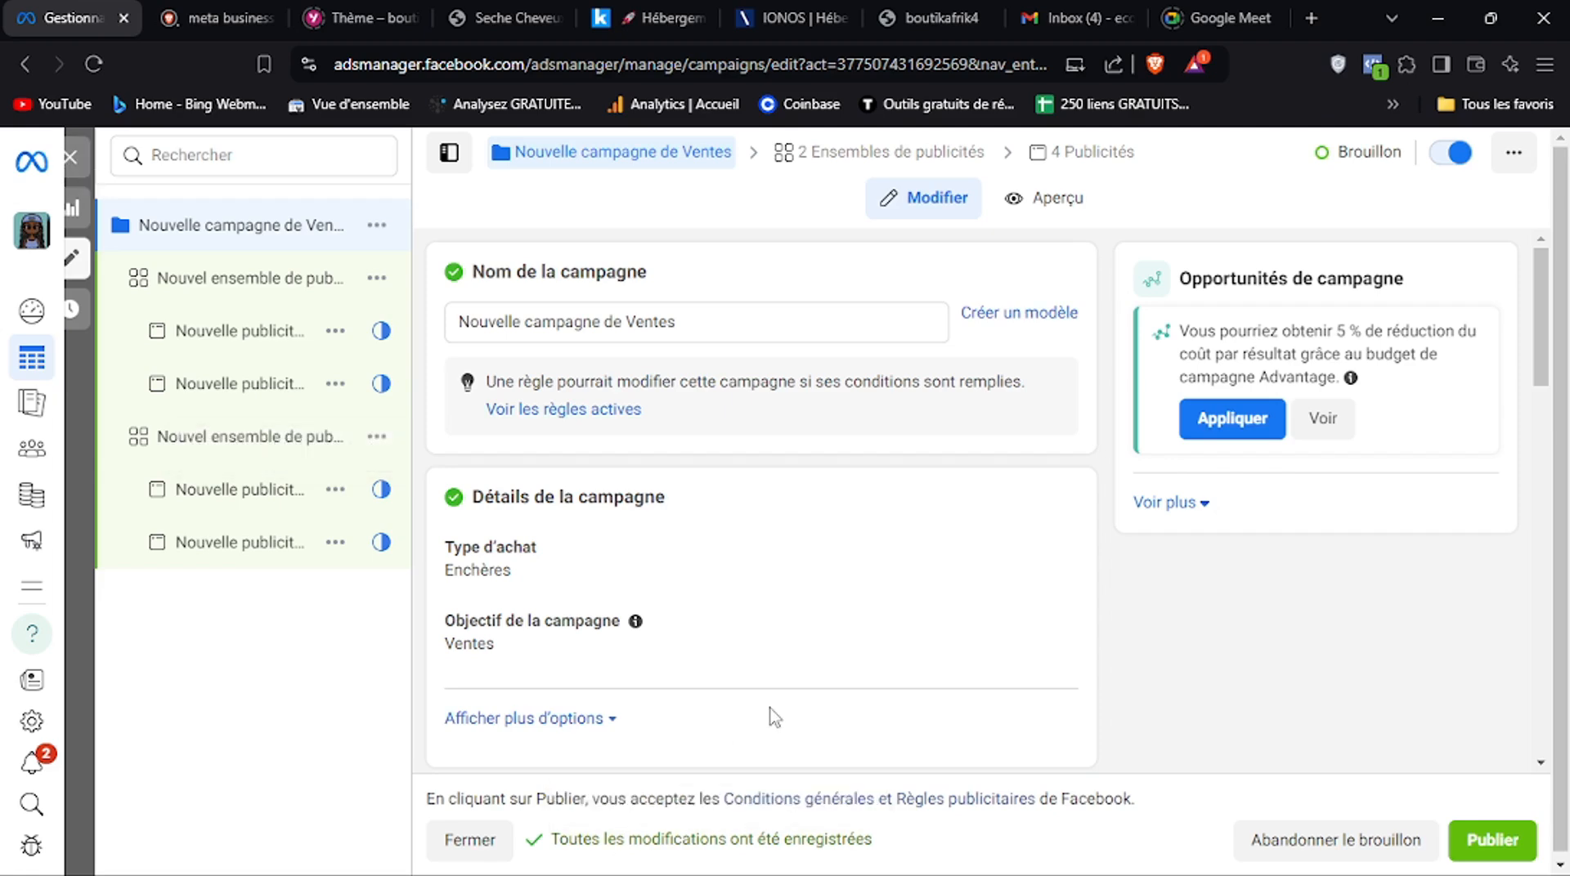
click(1007, 859)
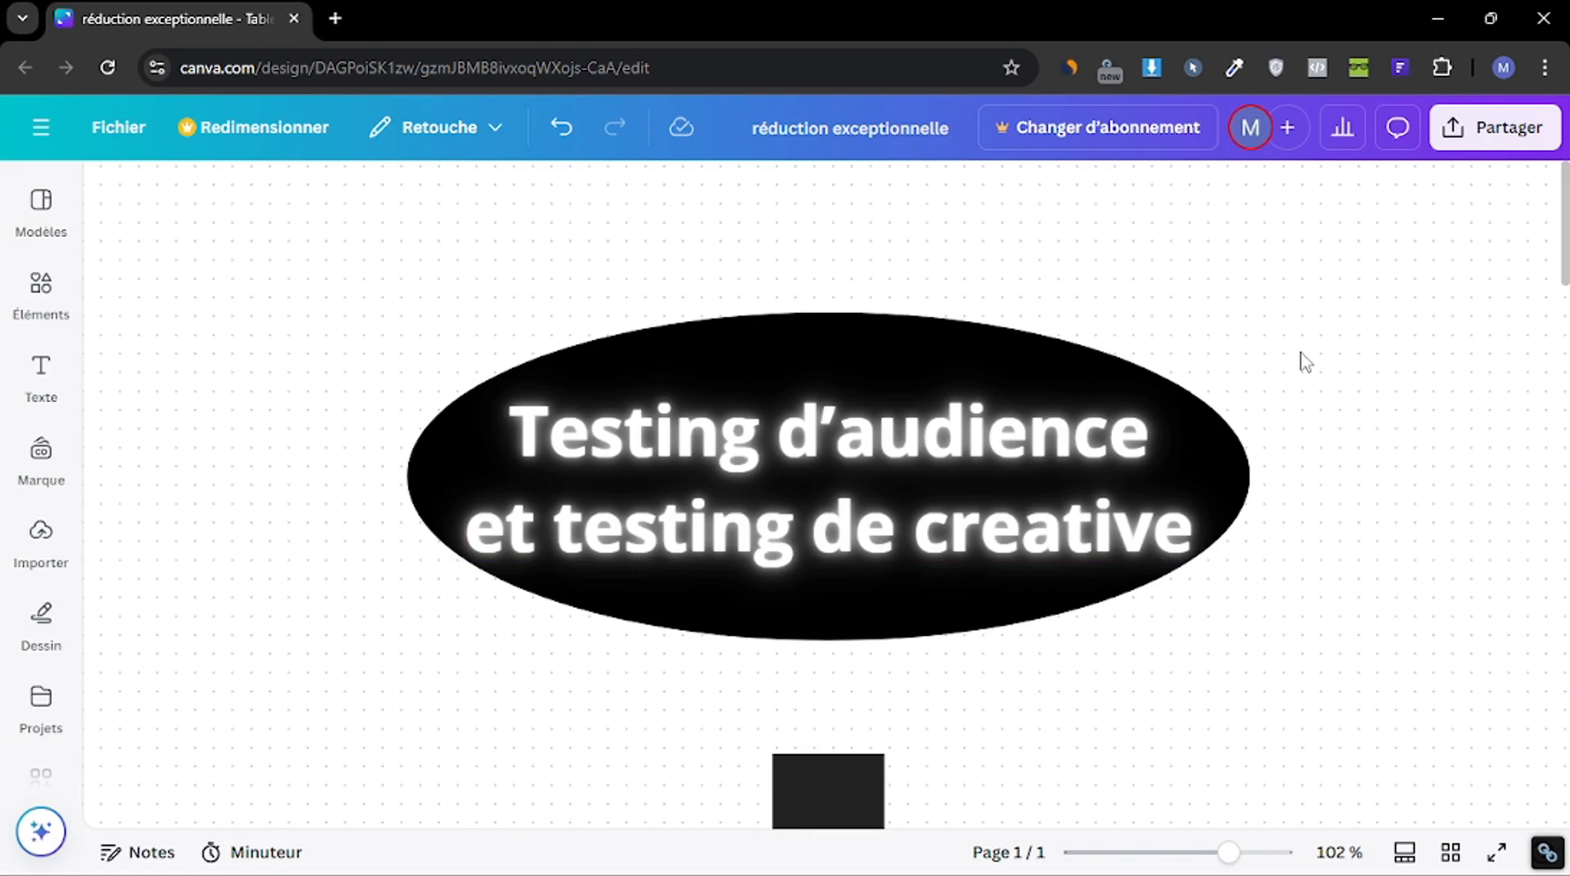
drag(1563, 263, 1563, 466)
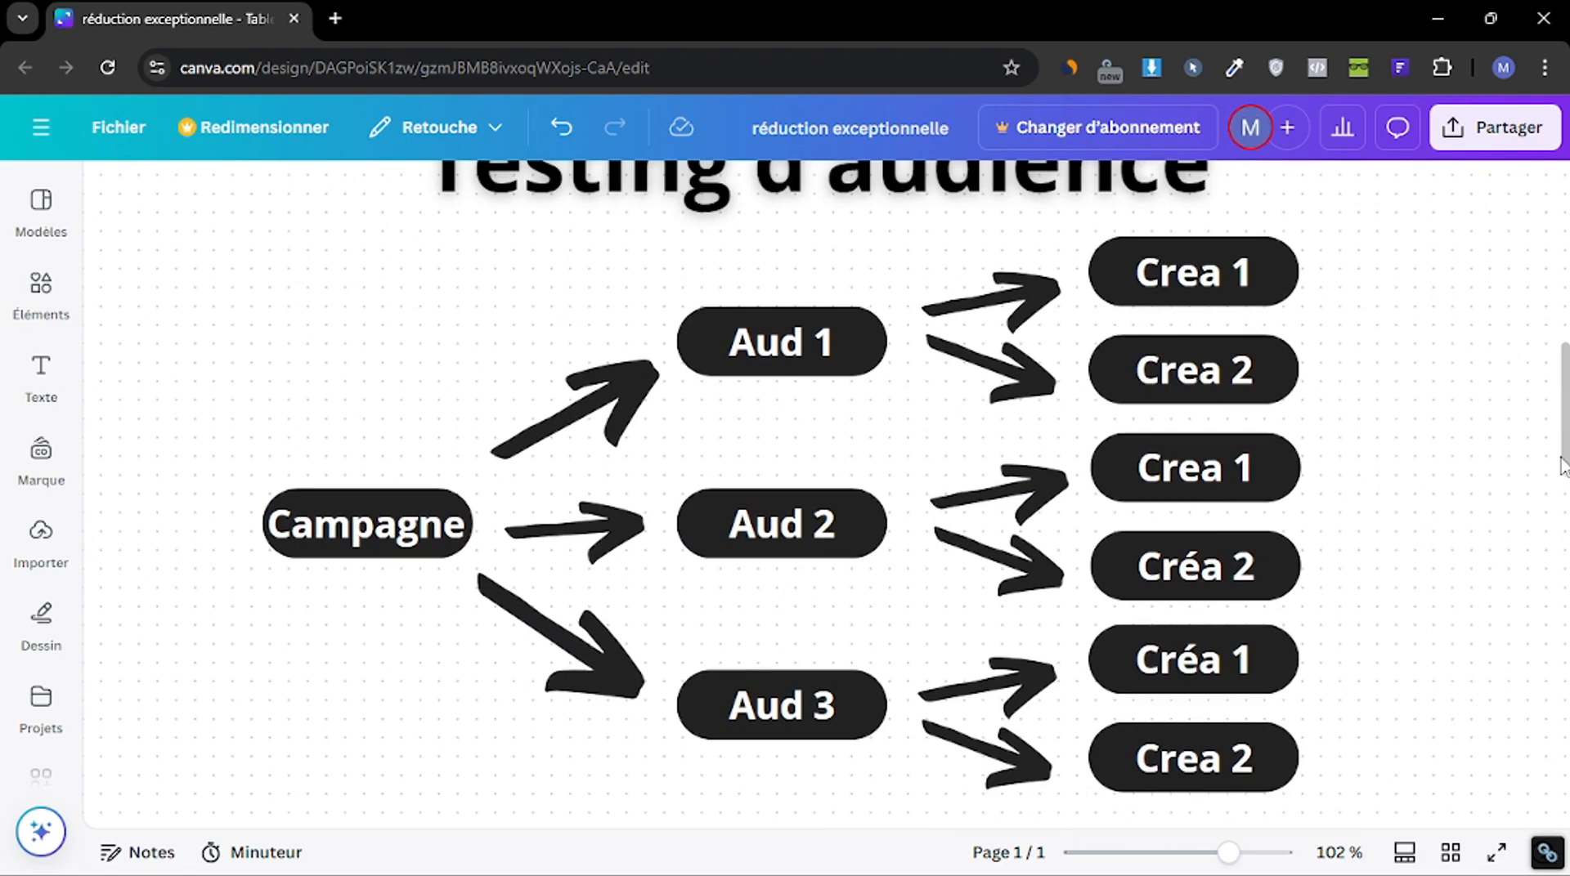